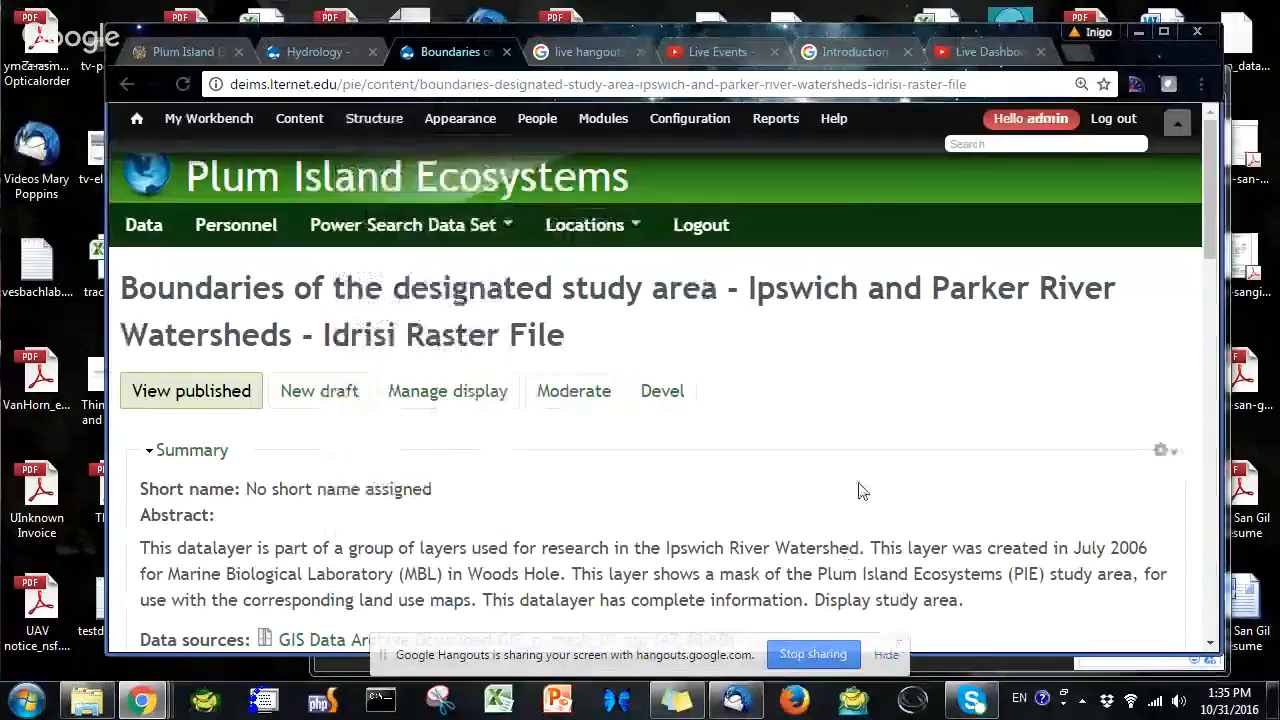
Maximize the browser window and scroll through the Boundaries dataset page to review its metadata
click(1163, 33)
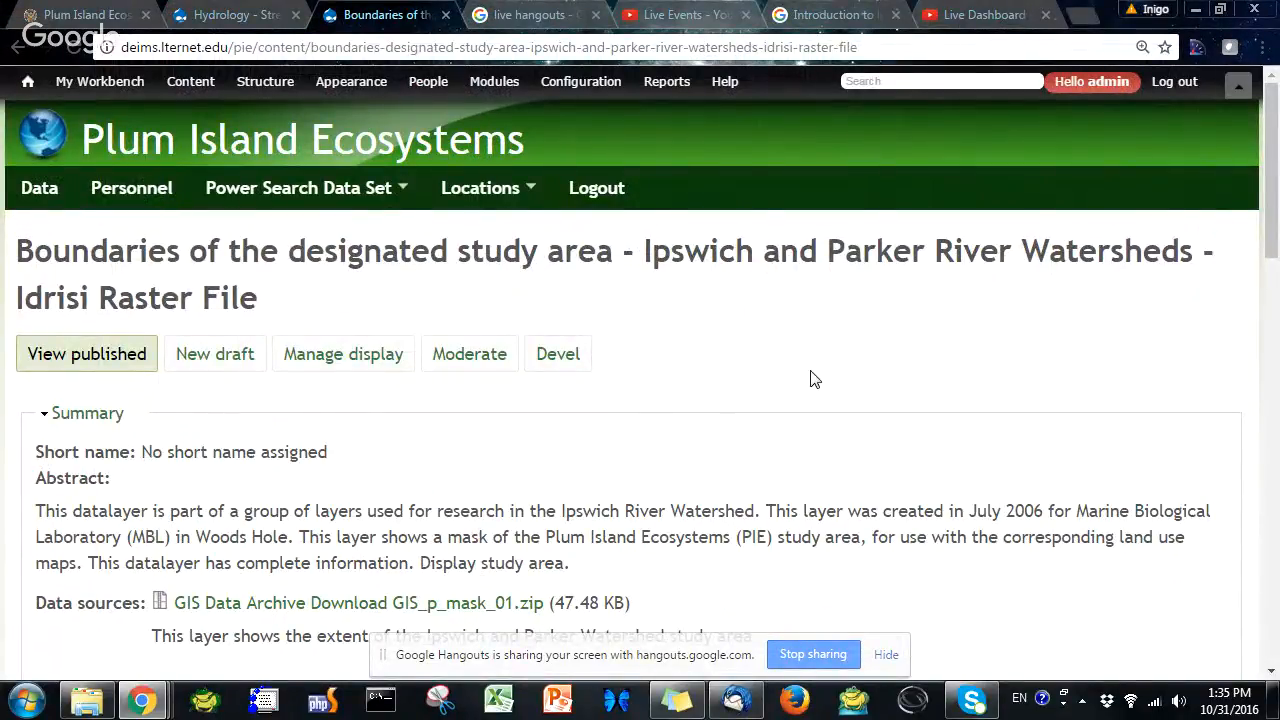
scroll(556, 495, down, 1)
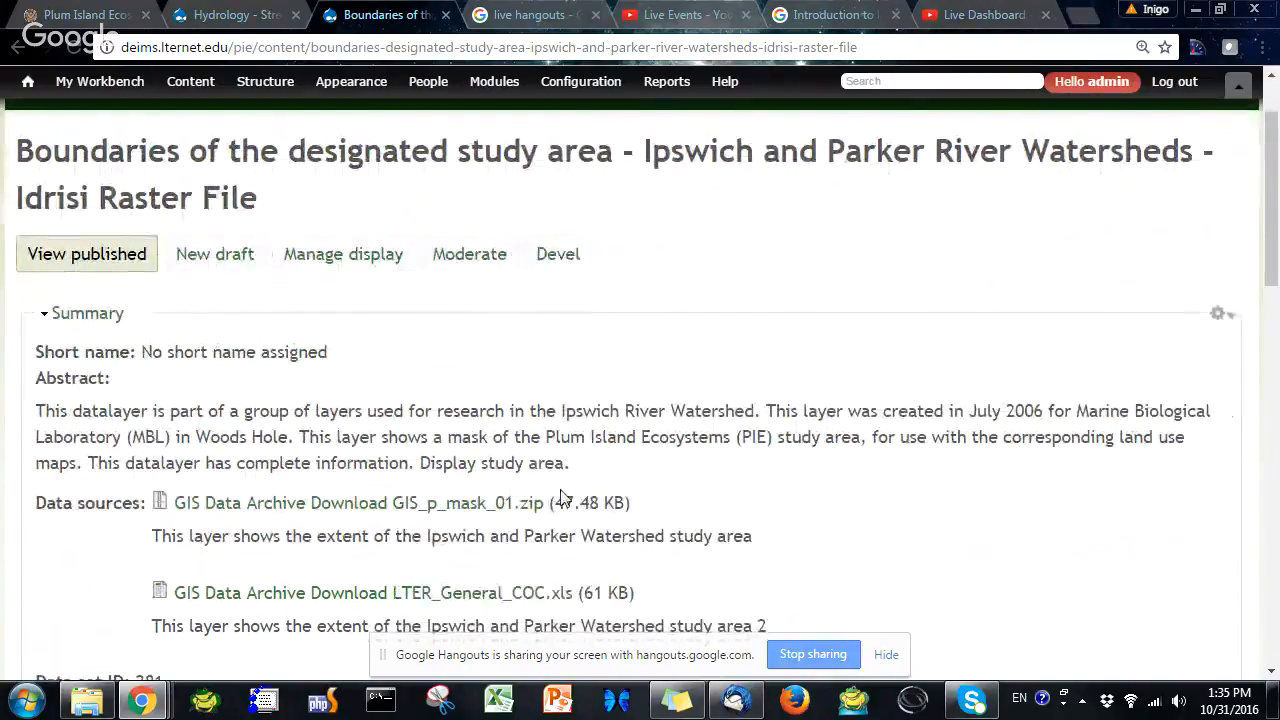
scroll(562, 497, down, 2)
scroll(562, 497, down, 3)
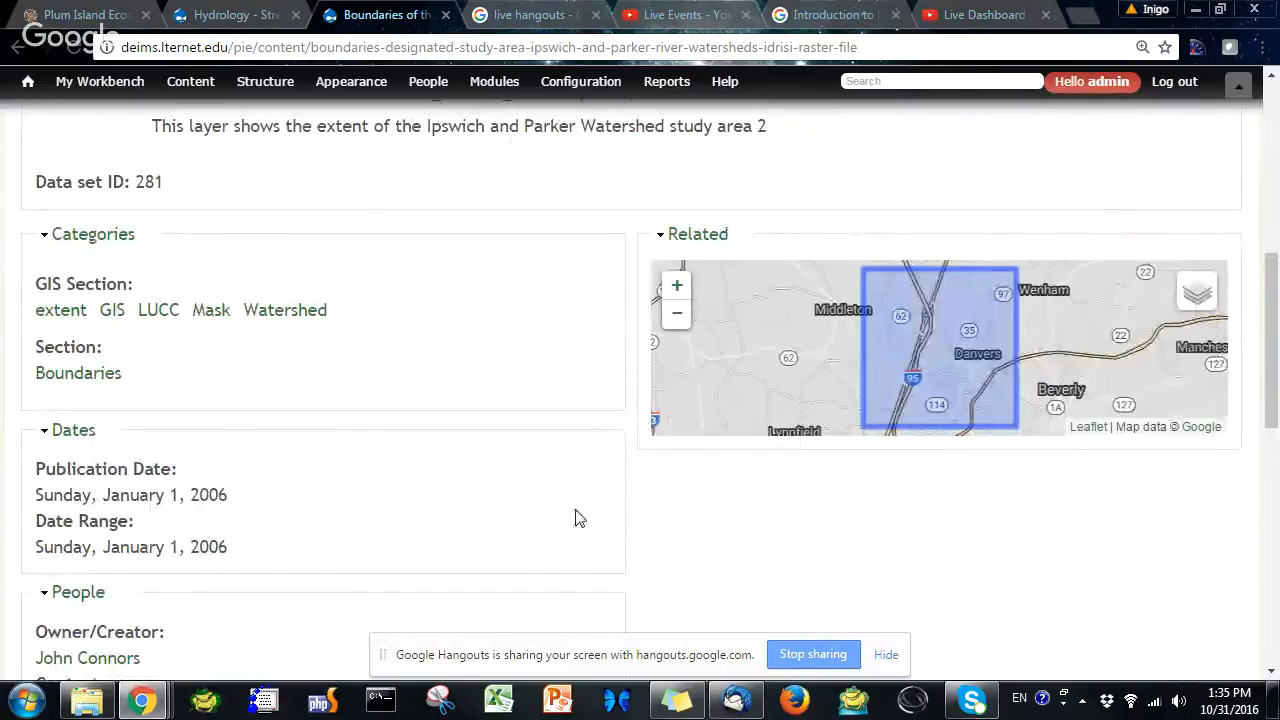
scroll(529, 506, down, 1)
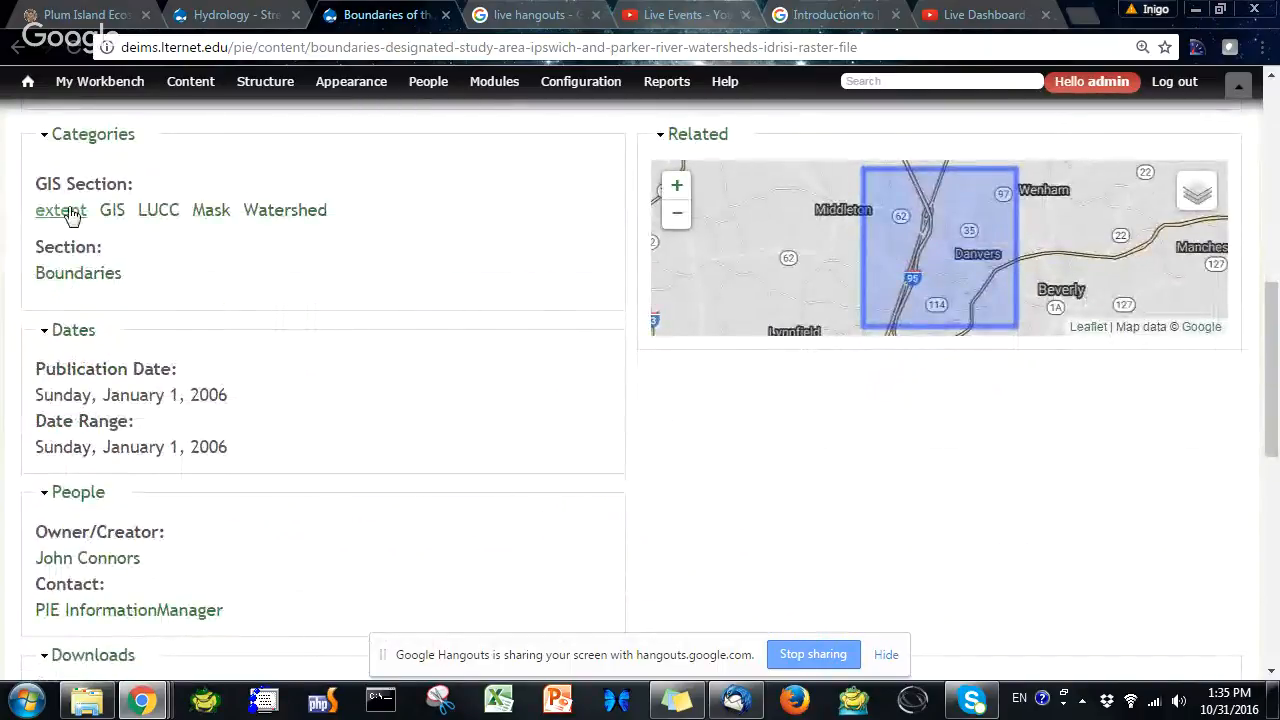
scroll(123, 377, down, 2)
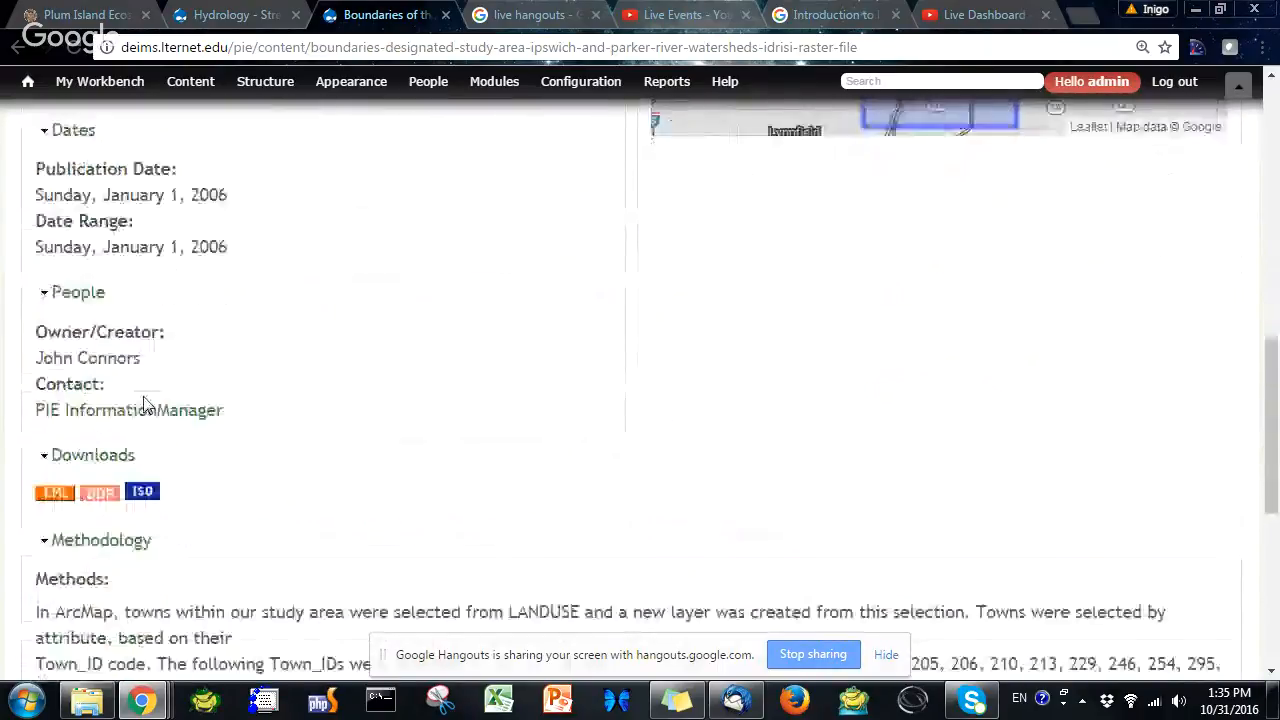
scroll(143, 403, down, 3)
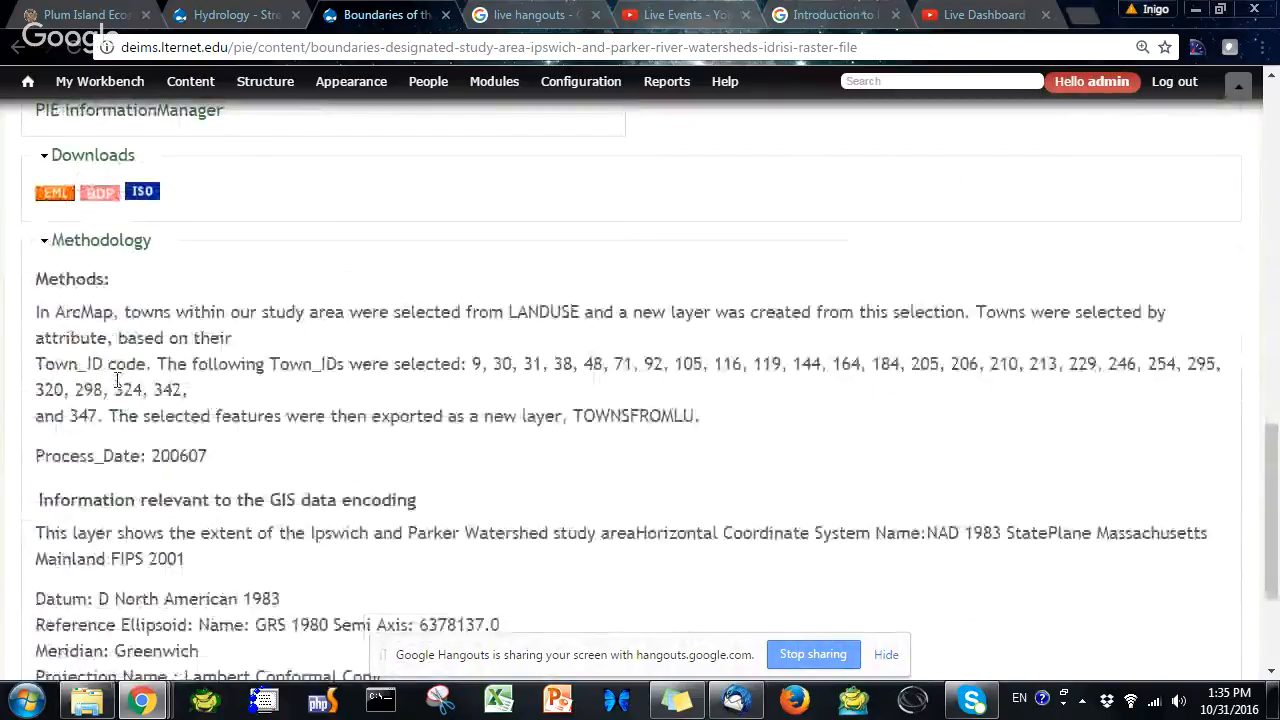
scroll(117, 380, down, 3)
scroll(115, 384, up, 12)
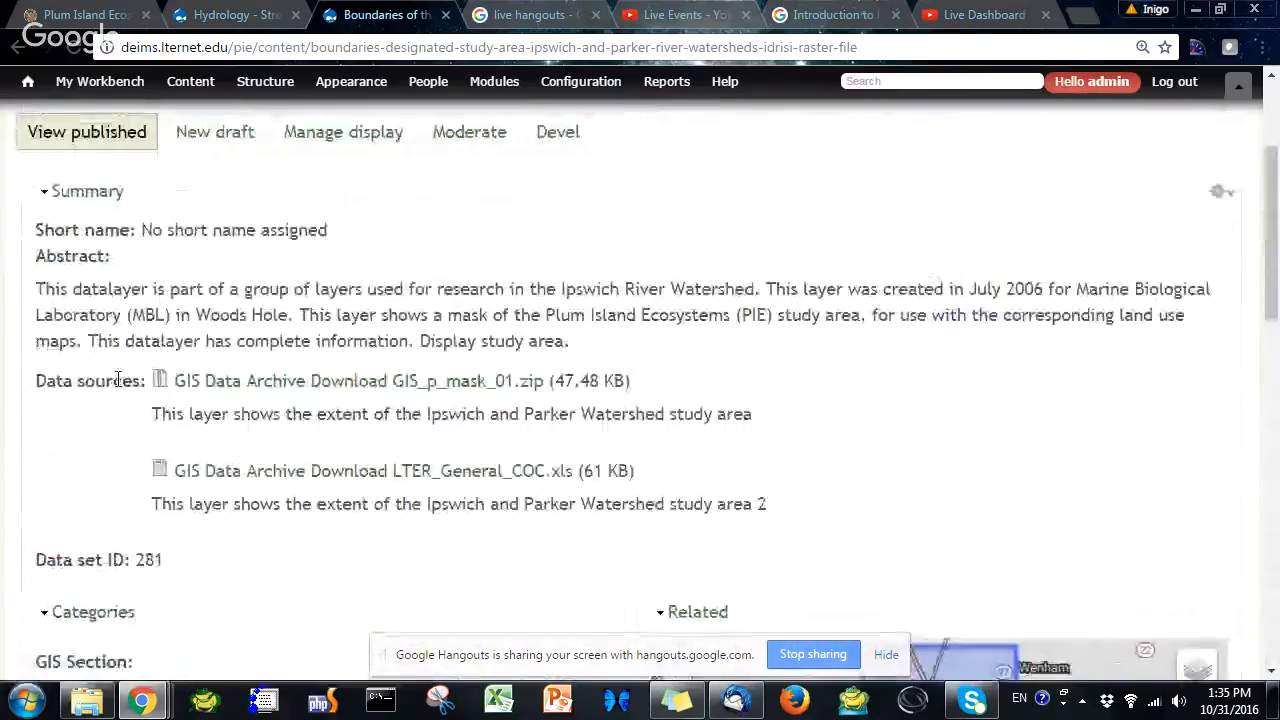
scroll(117, 380, up, 2)
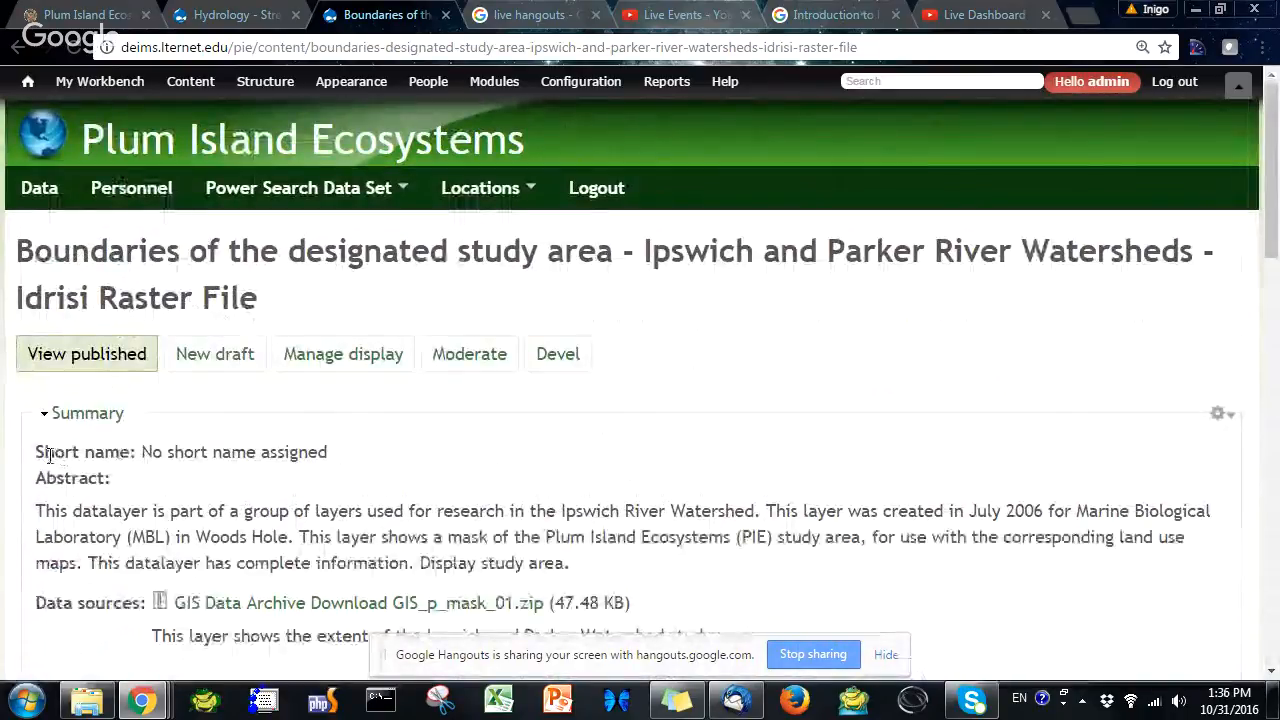
Highlight the Short name label and its value in the dataset summary
drag(36, 452, 130, 452)
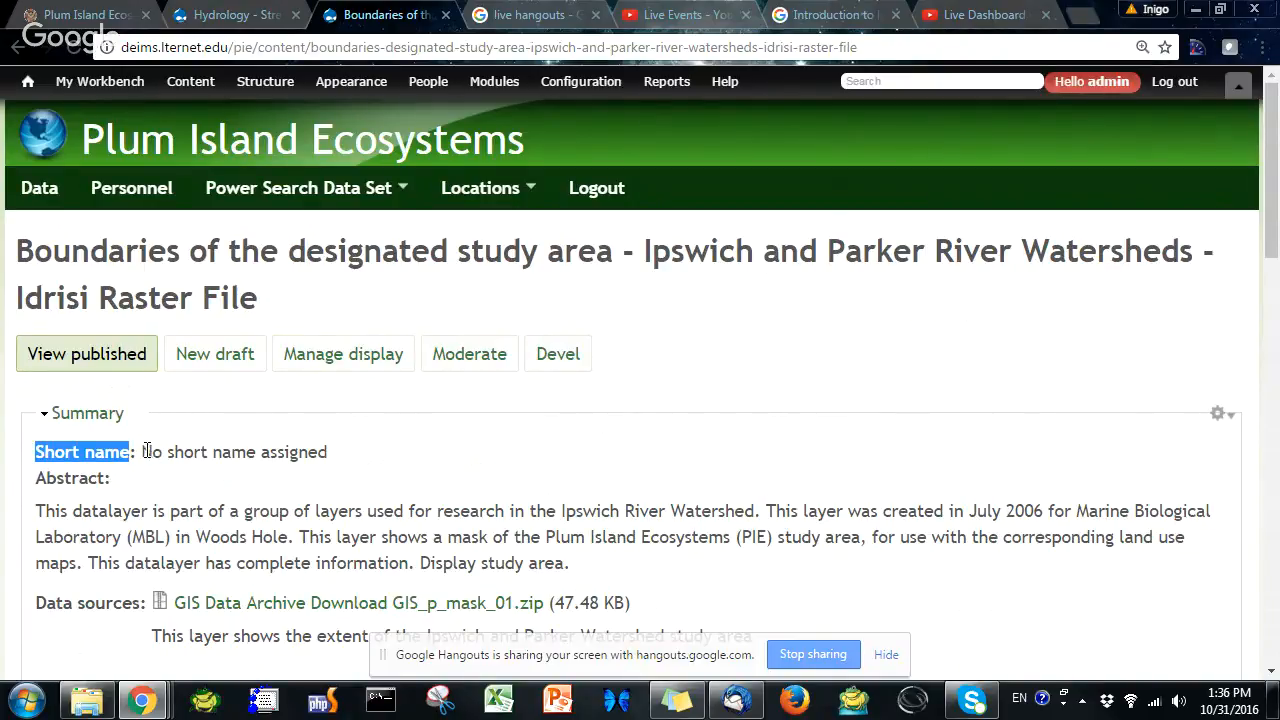
drag(146, 452, 337, 452)
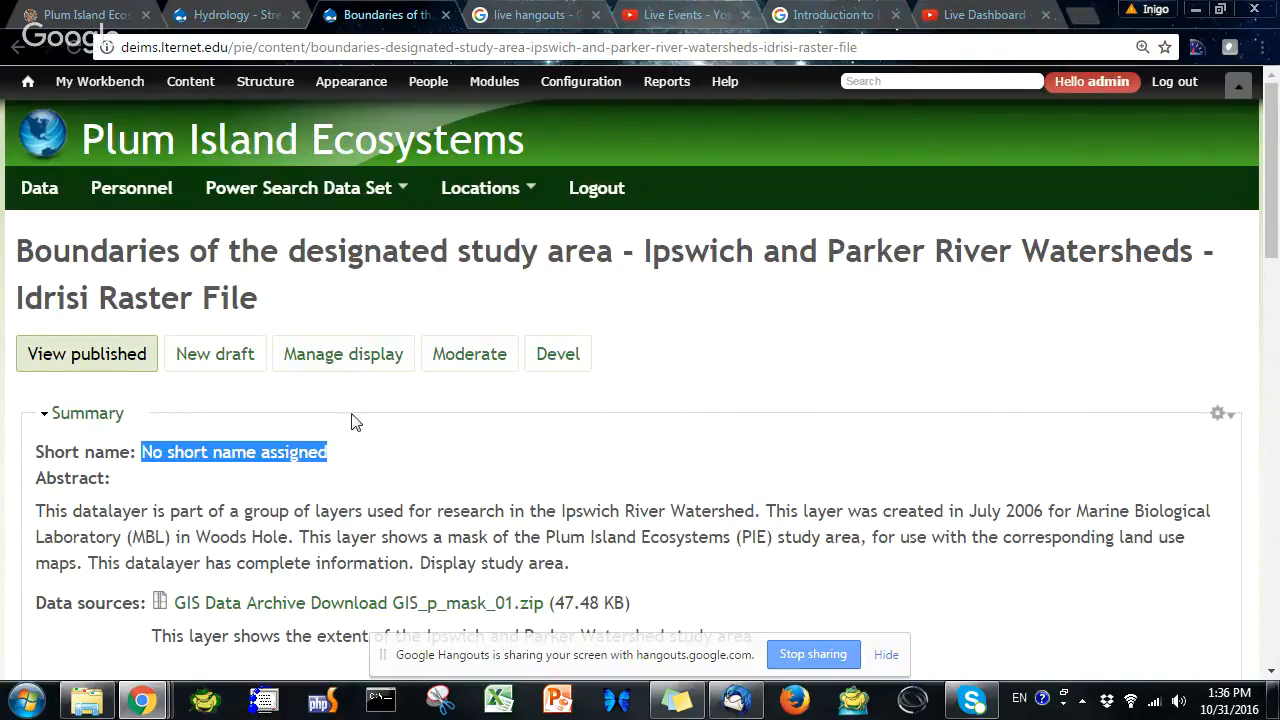
click(208, 462)
drag(142, 451, 356, 447)
mouse_move(270, 81)
mouse_move(283, 421)
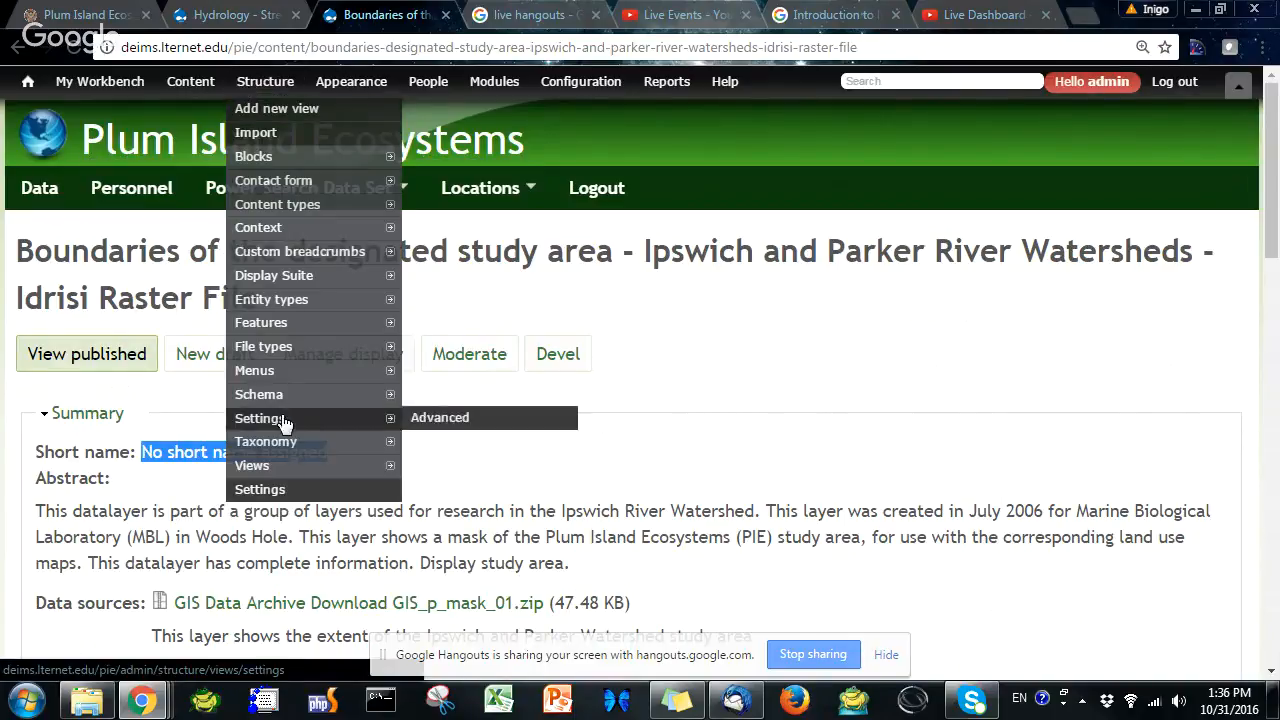
click(842, 507)
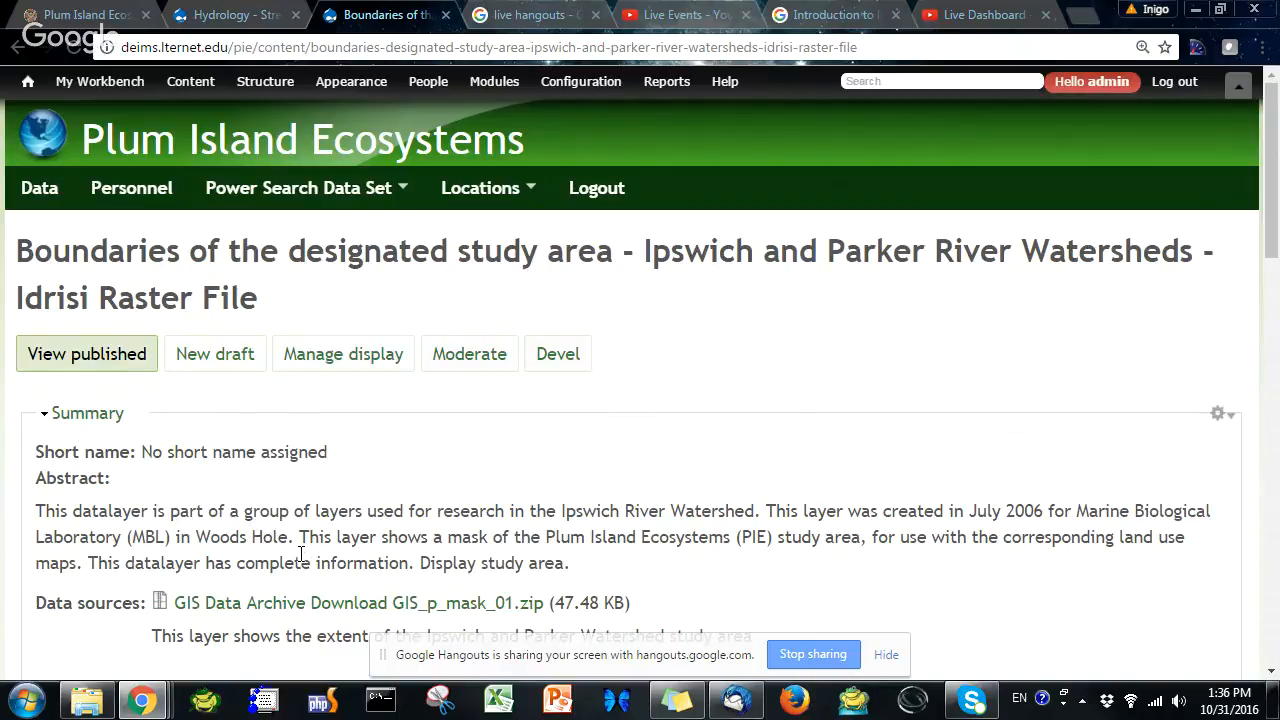
Open the Views administration list under Structure and start adding a new view
mouse_move(268, 84)
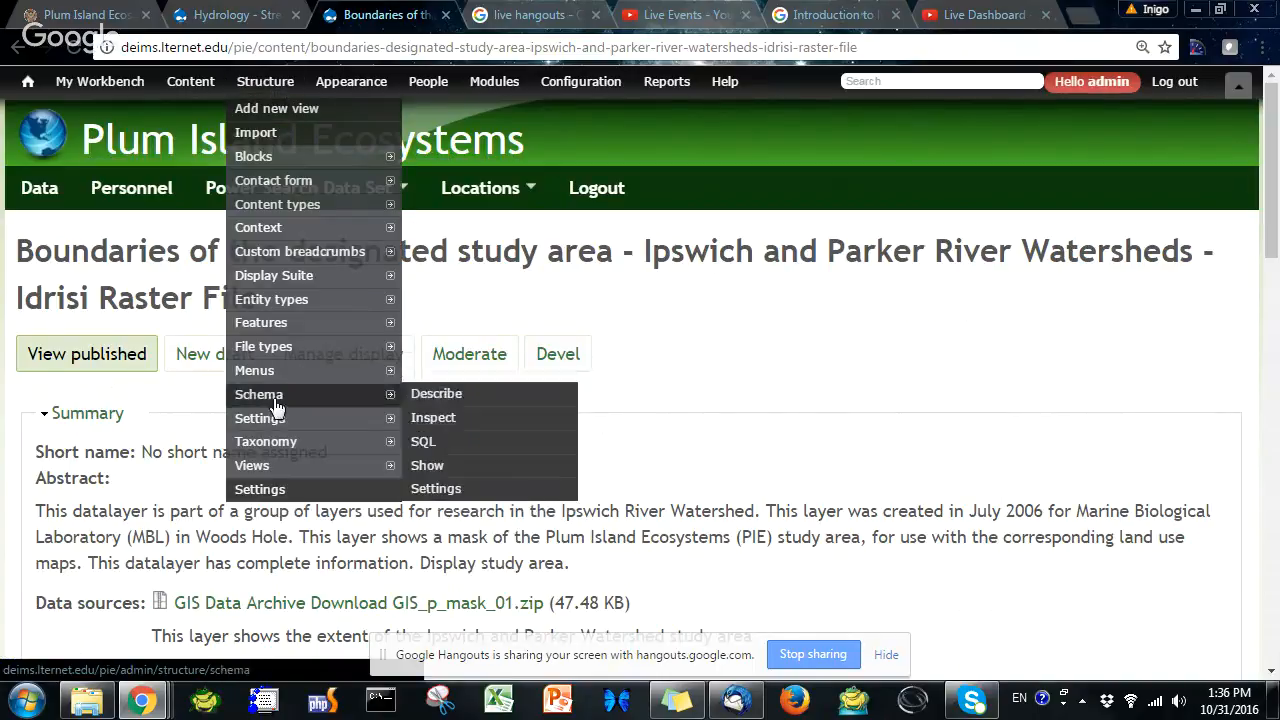
mouse_move(268, 468)
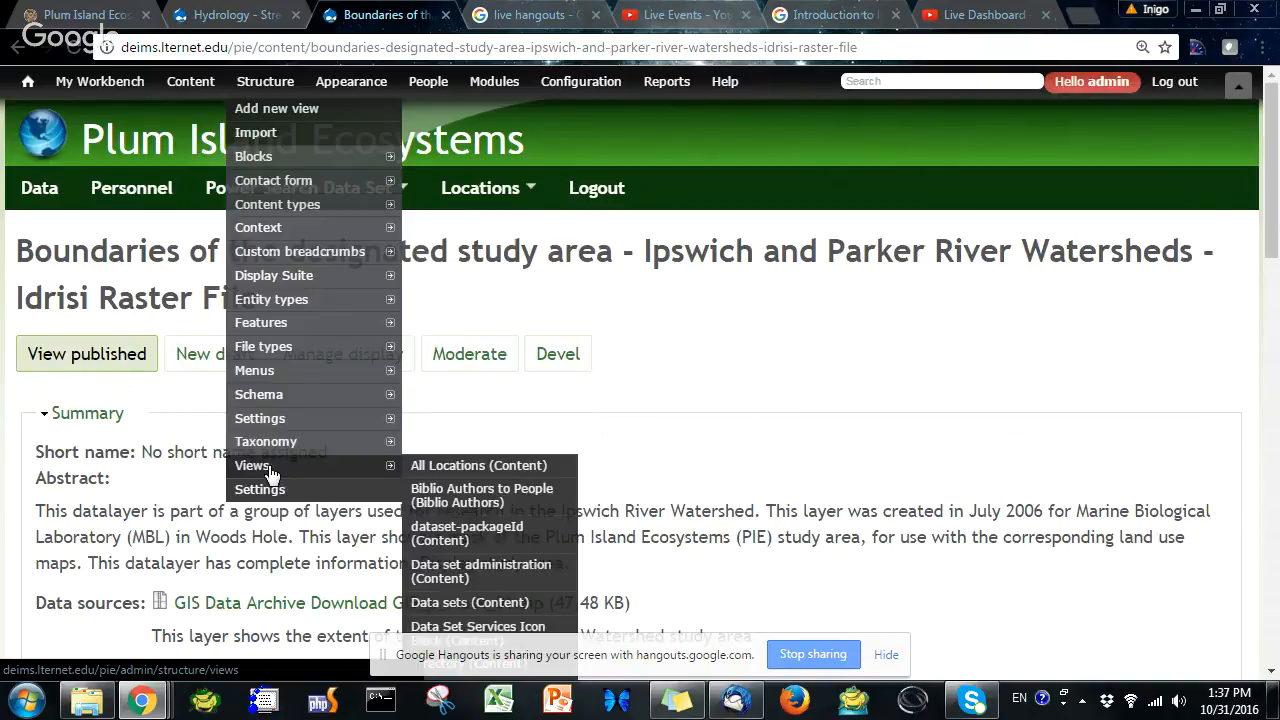
click(268, 466)
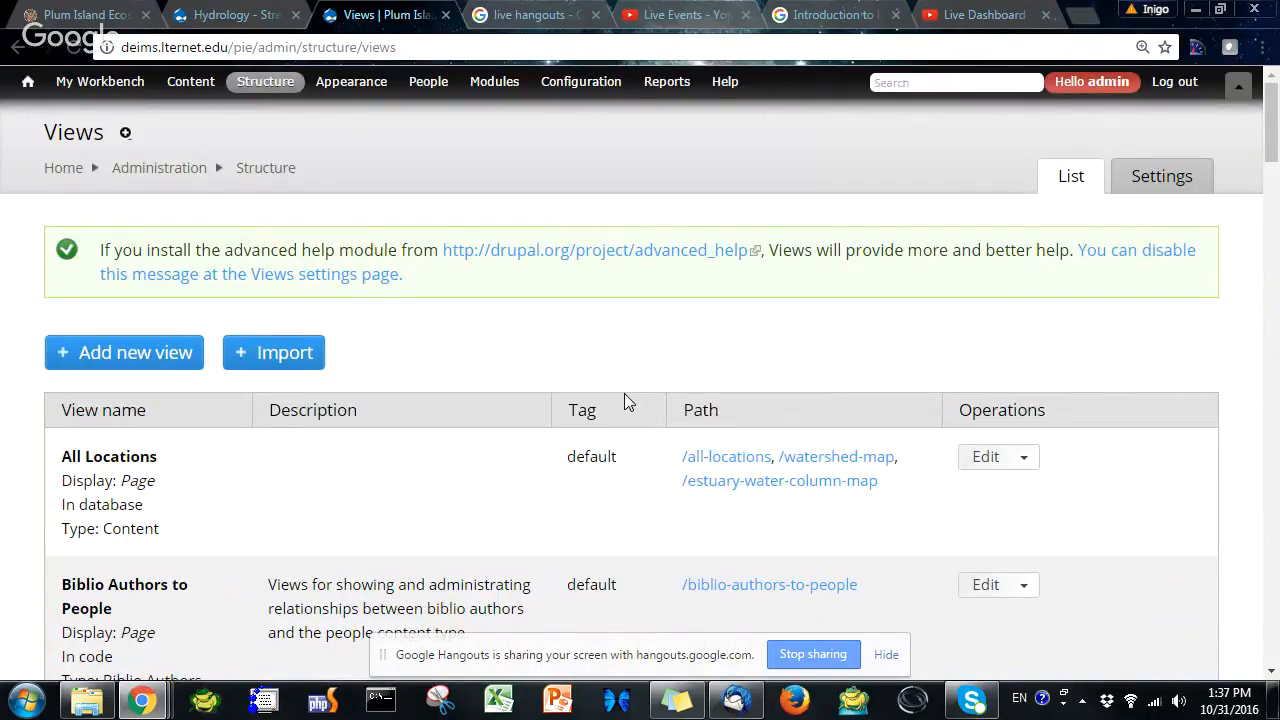
scroll(622, 394, down, 1)
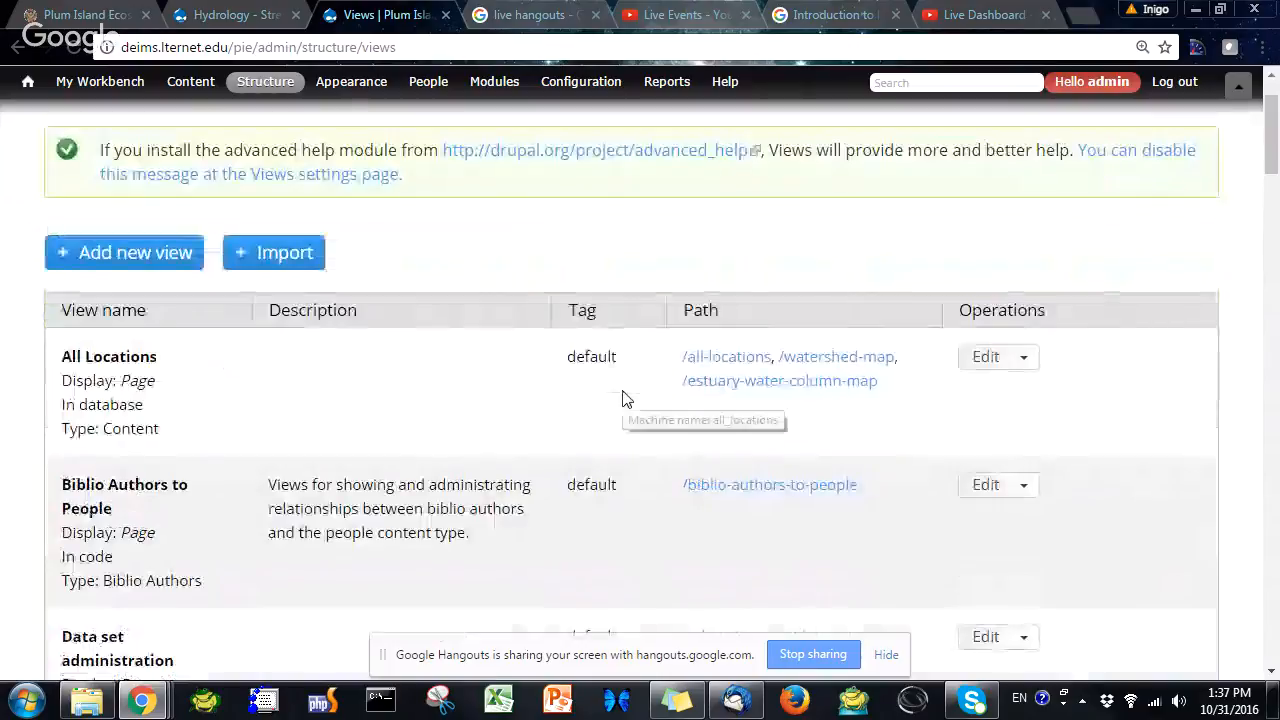
click(103, 258)
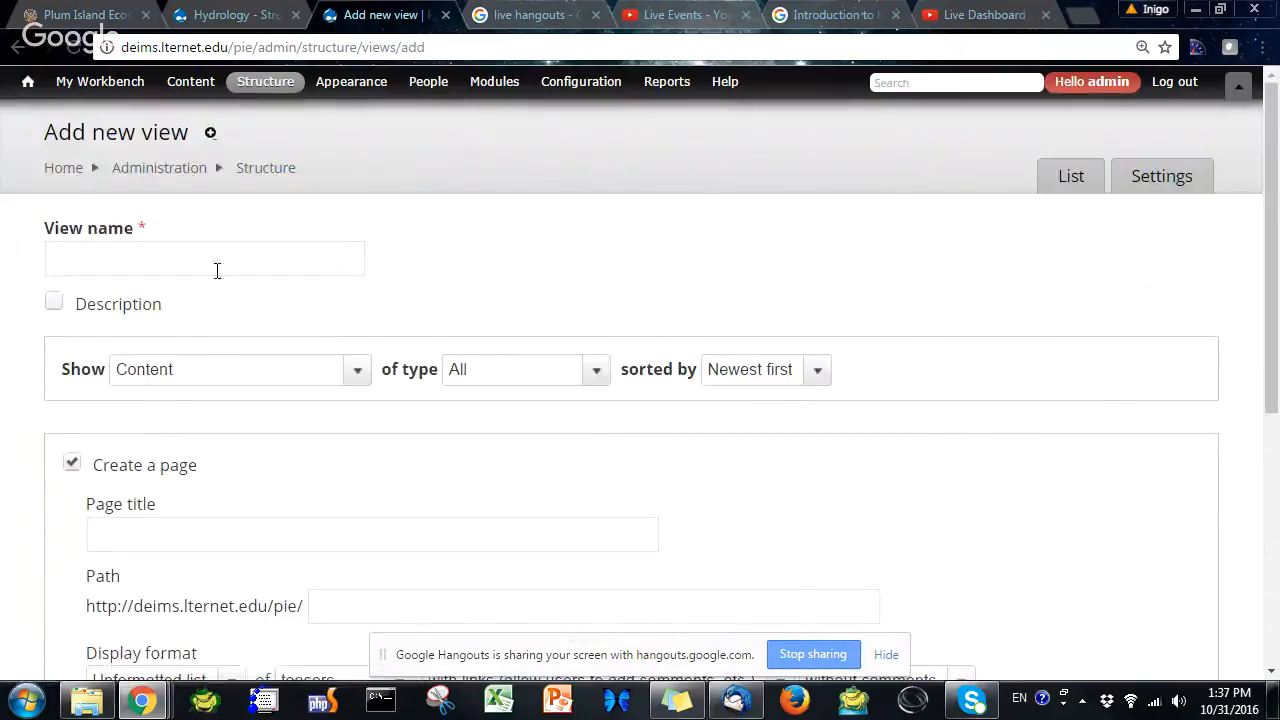
click(231, 257)
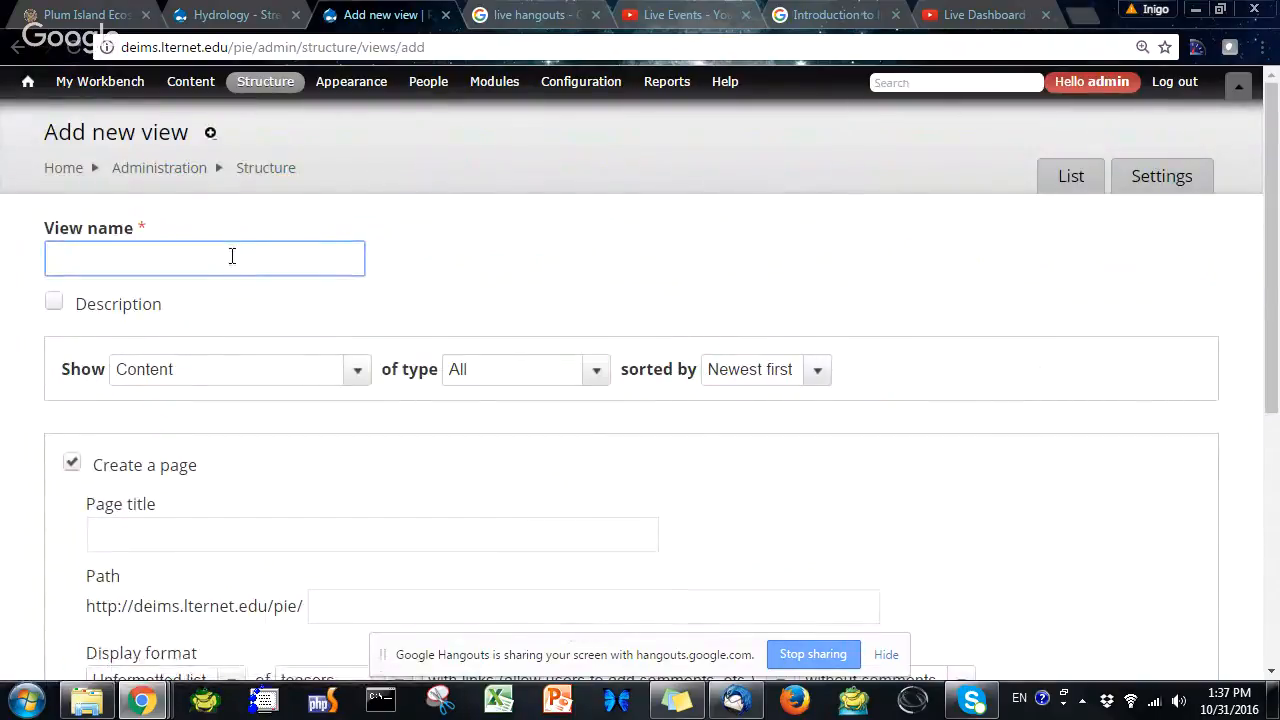
Name the new view Update the dataset shortnames
text(Update )
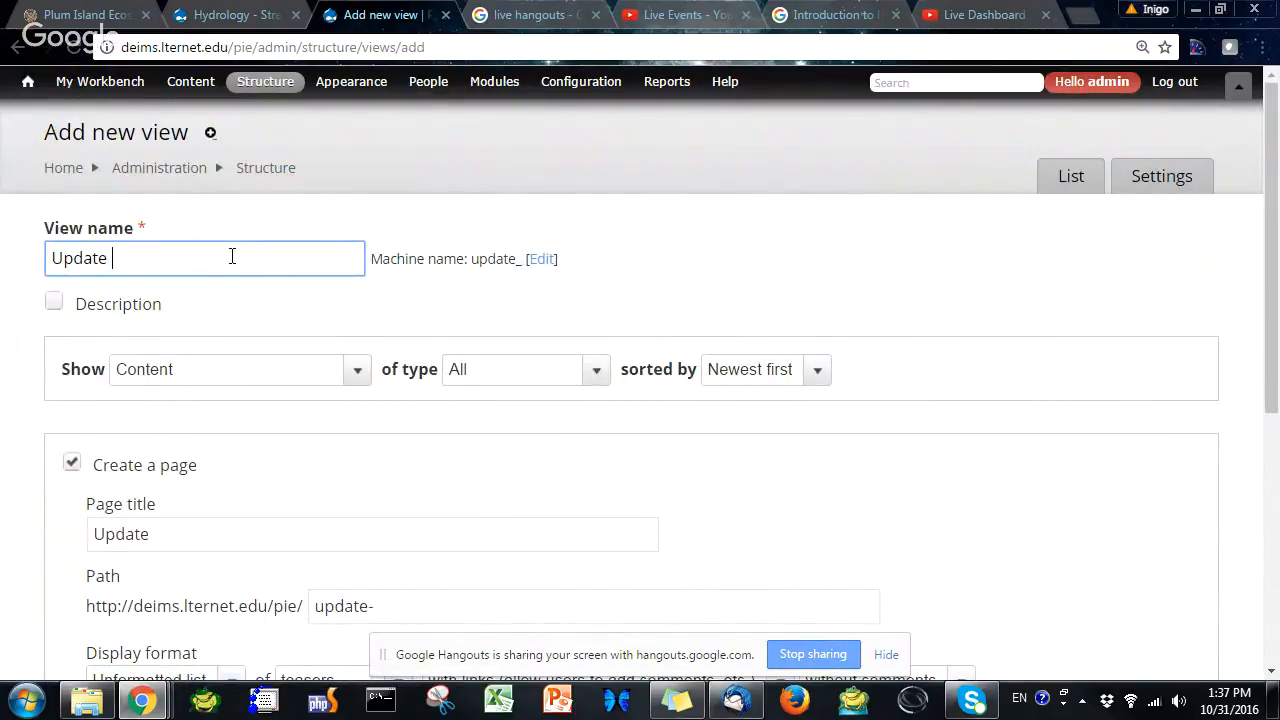
text(the dat)
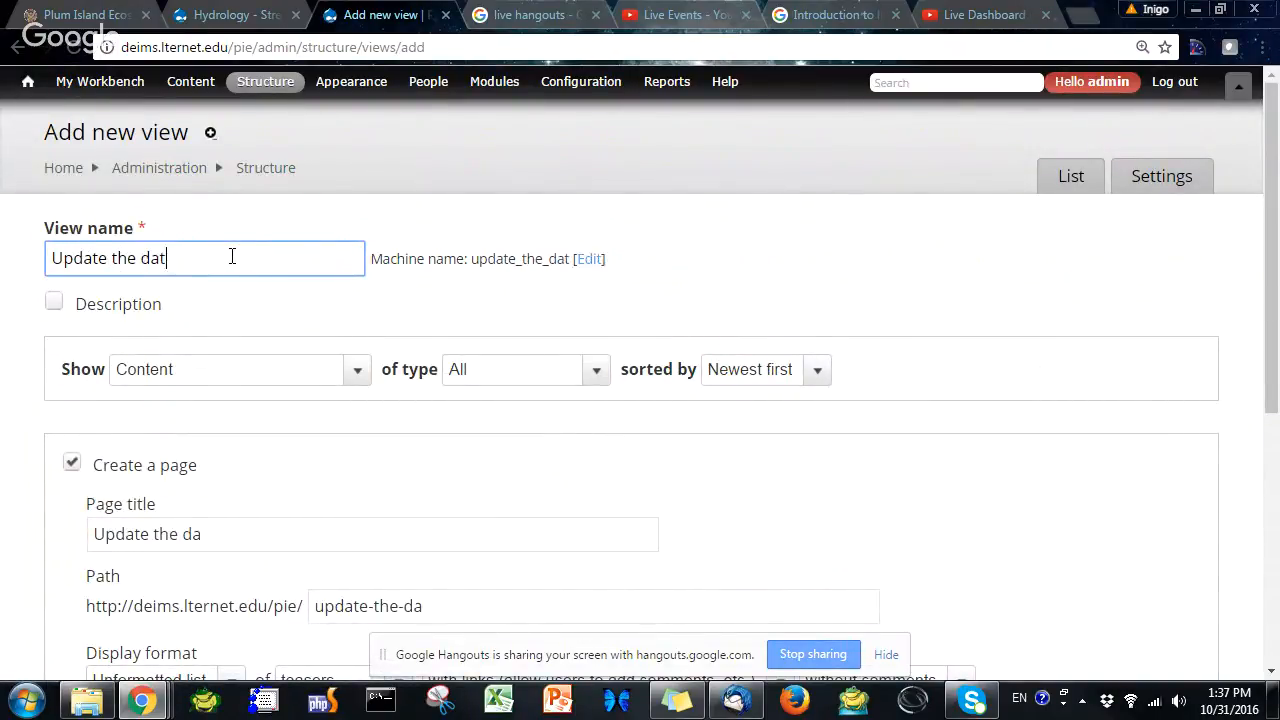
text(aset short)
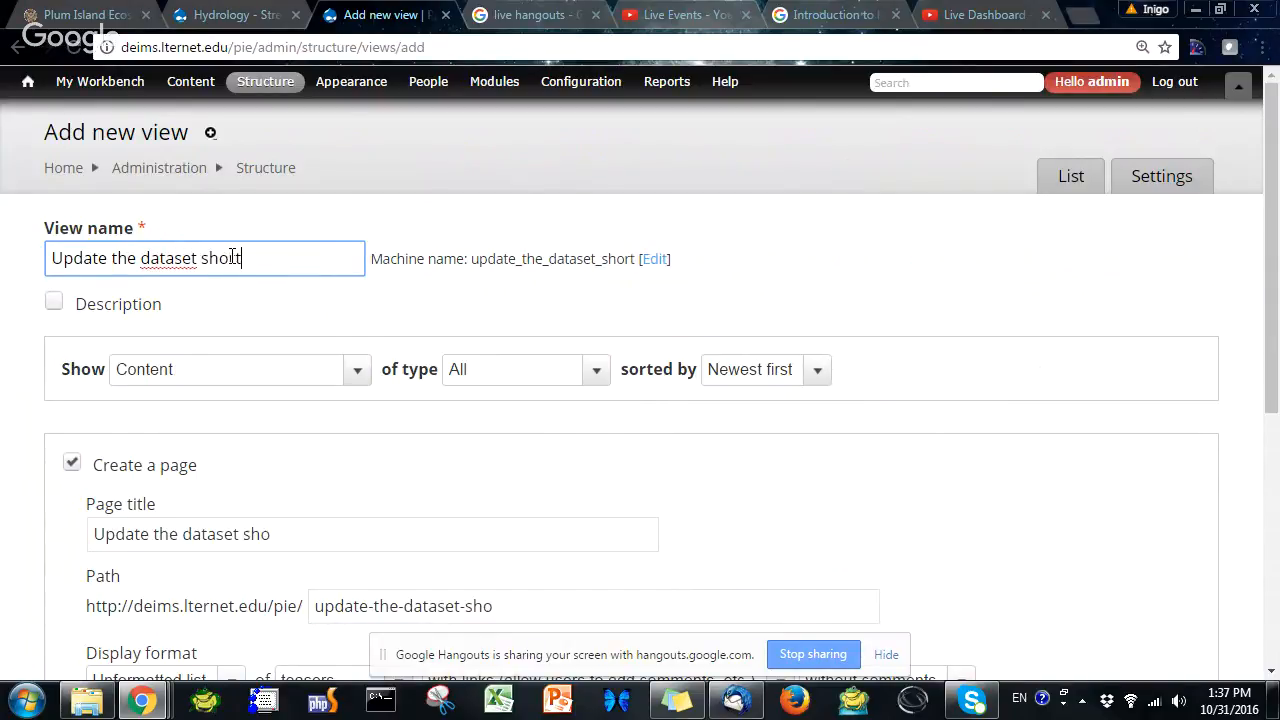
text(names)
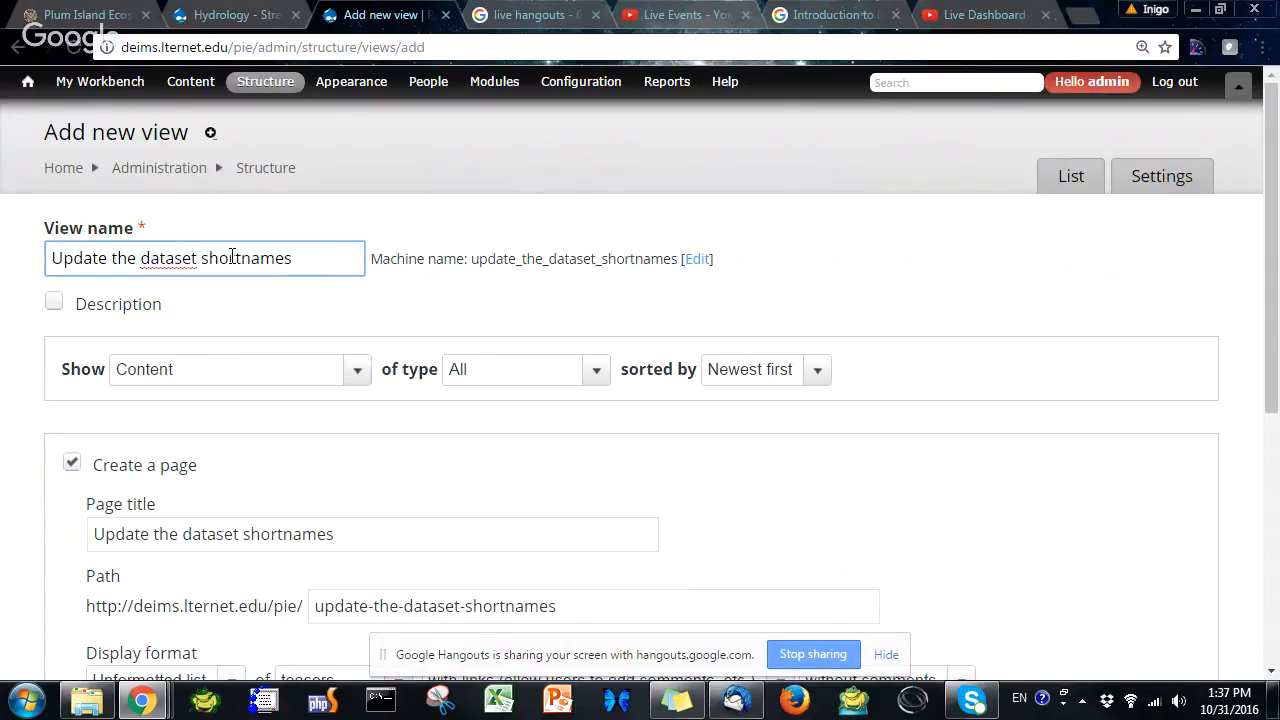
Set the view to show content of type Data set, unsorted
click(530, 373)
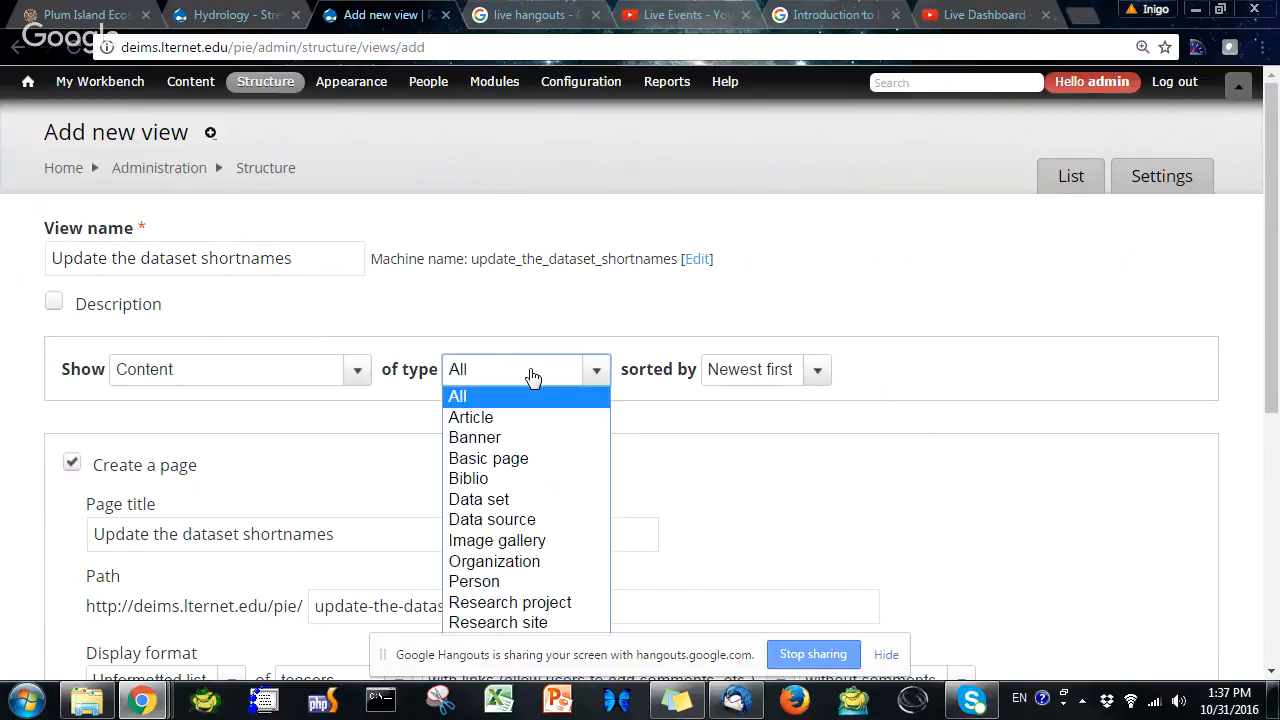
click(500, 499)
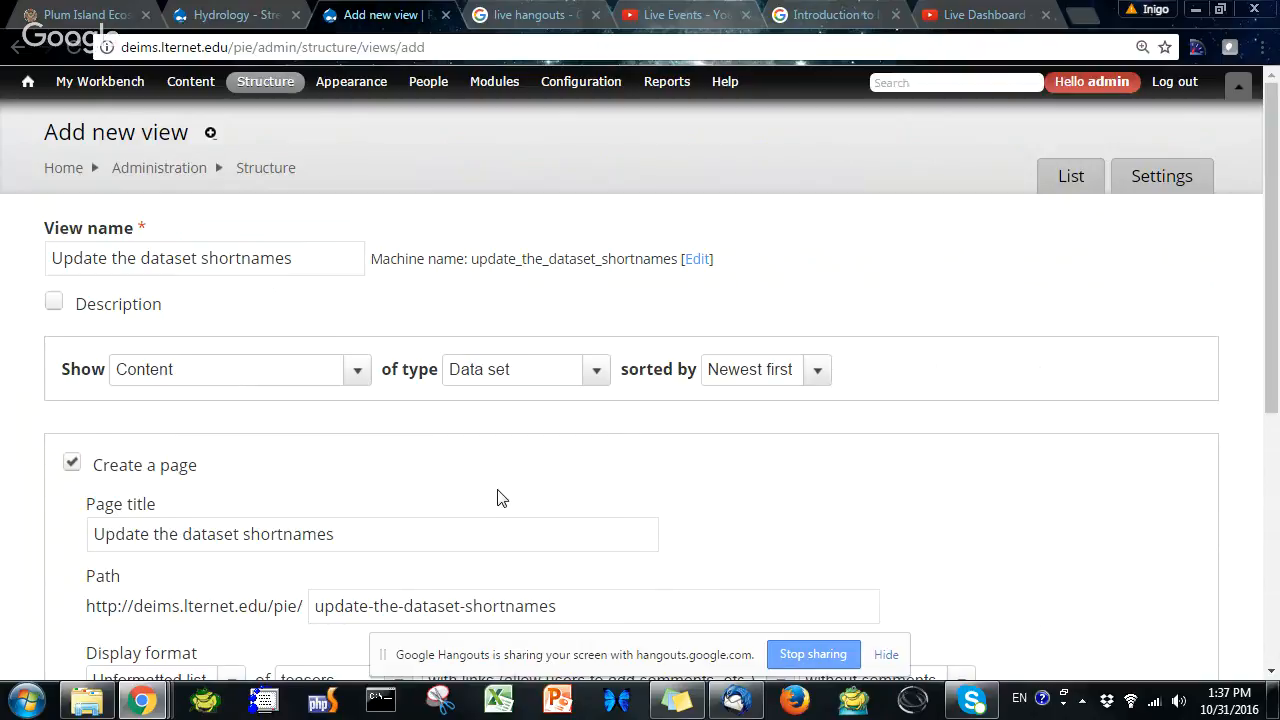
click(752, 372)
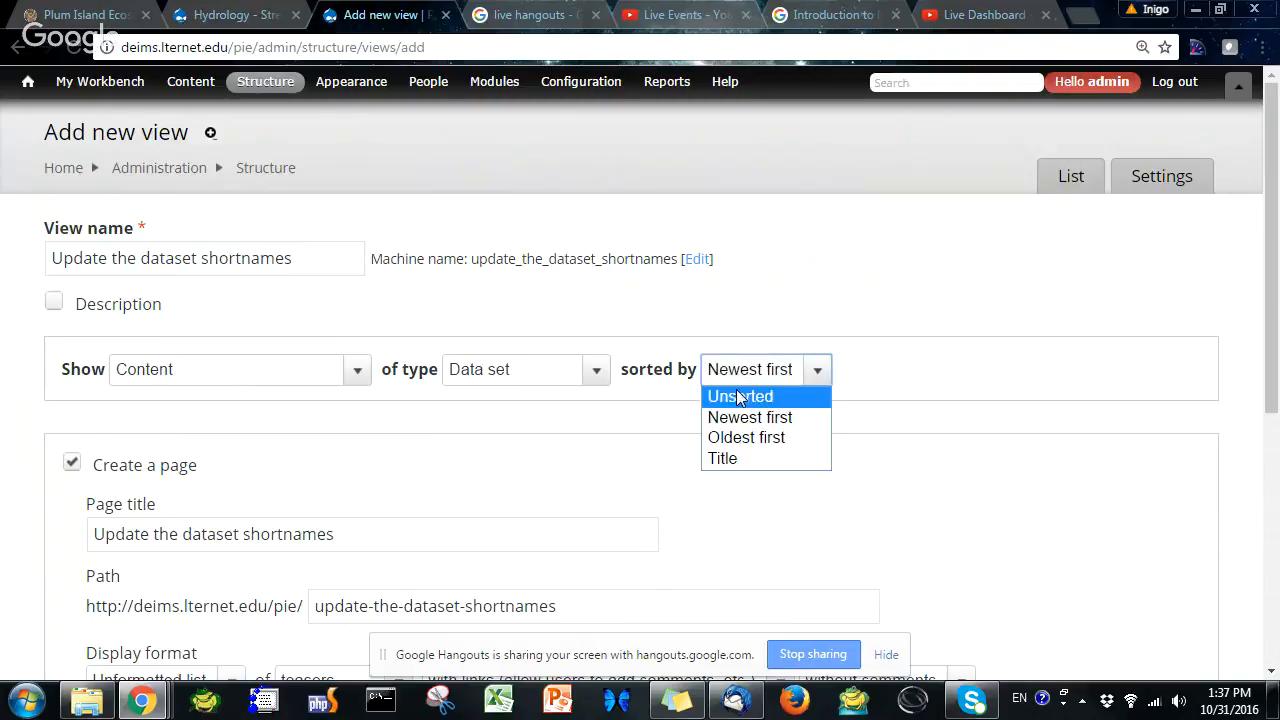
click(738, 394)
Set the page path to admin/update-the-dataset-shortnames
scroll(473, 524, down, 2)
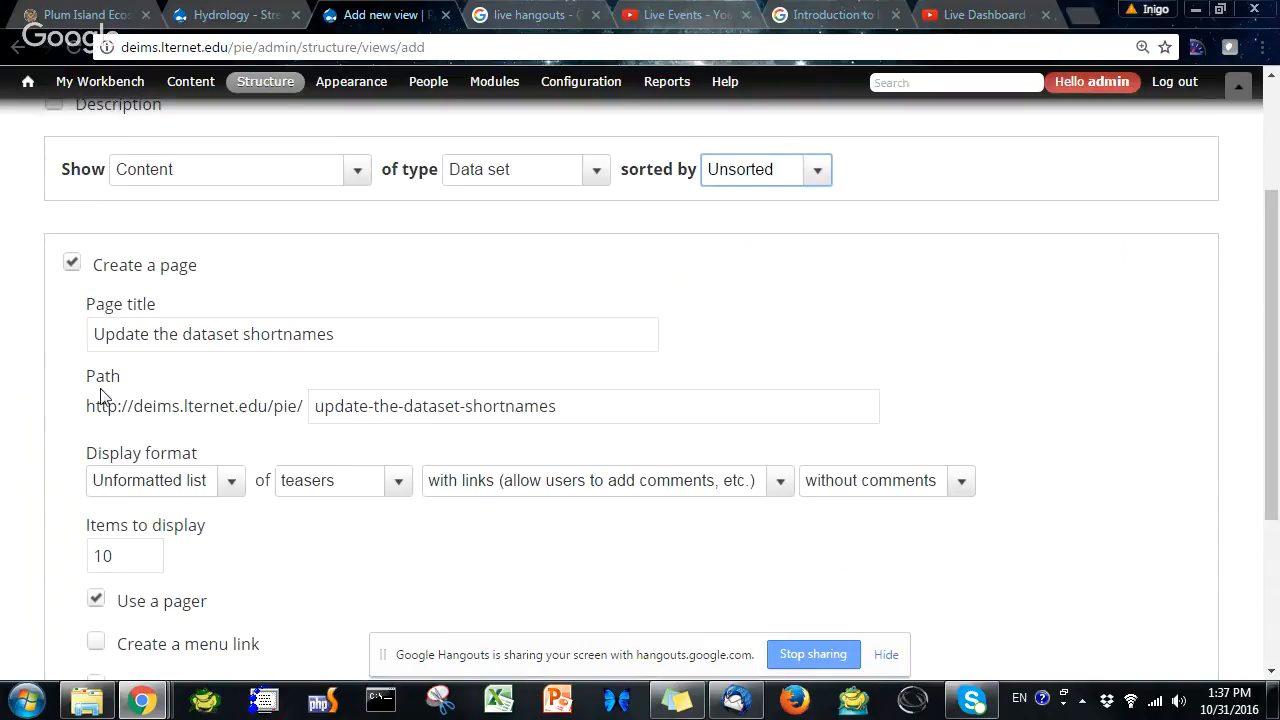
click(326, 412)
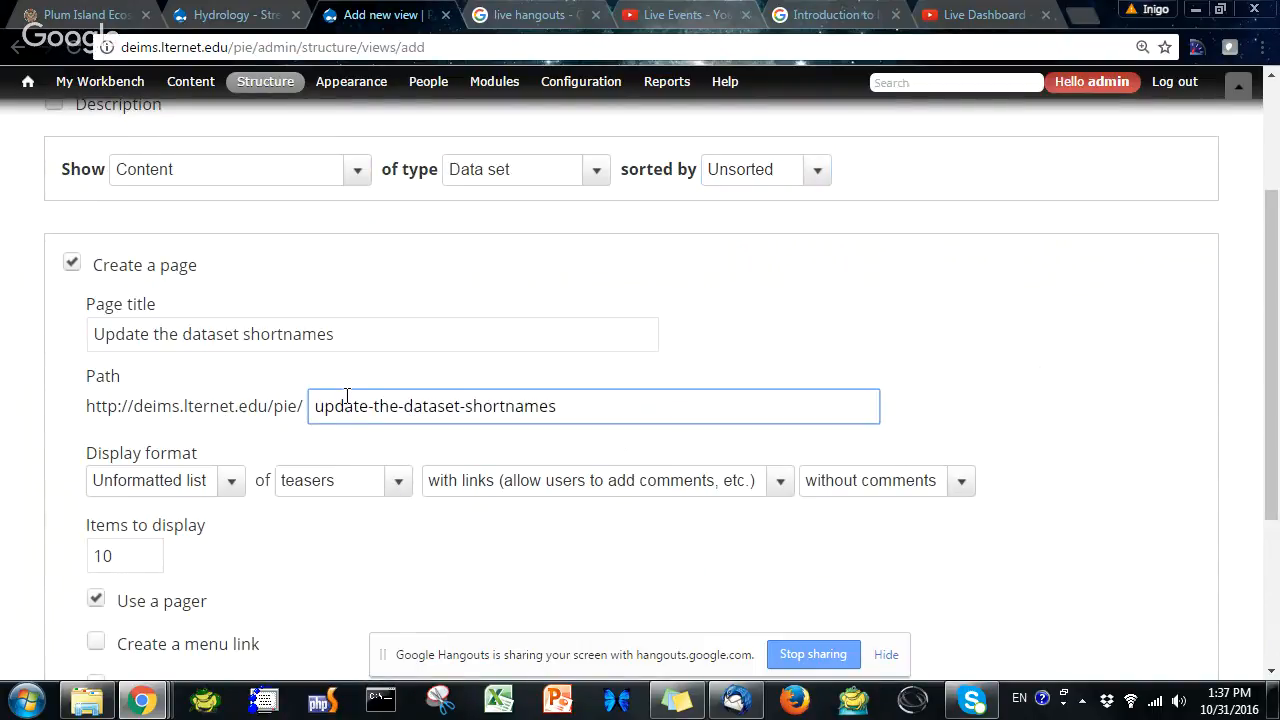
text(admin/)
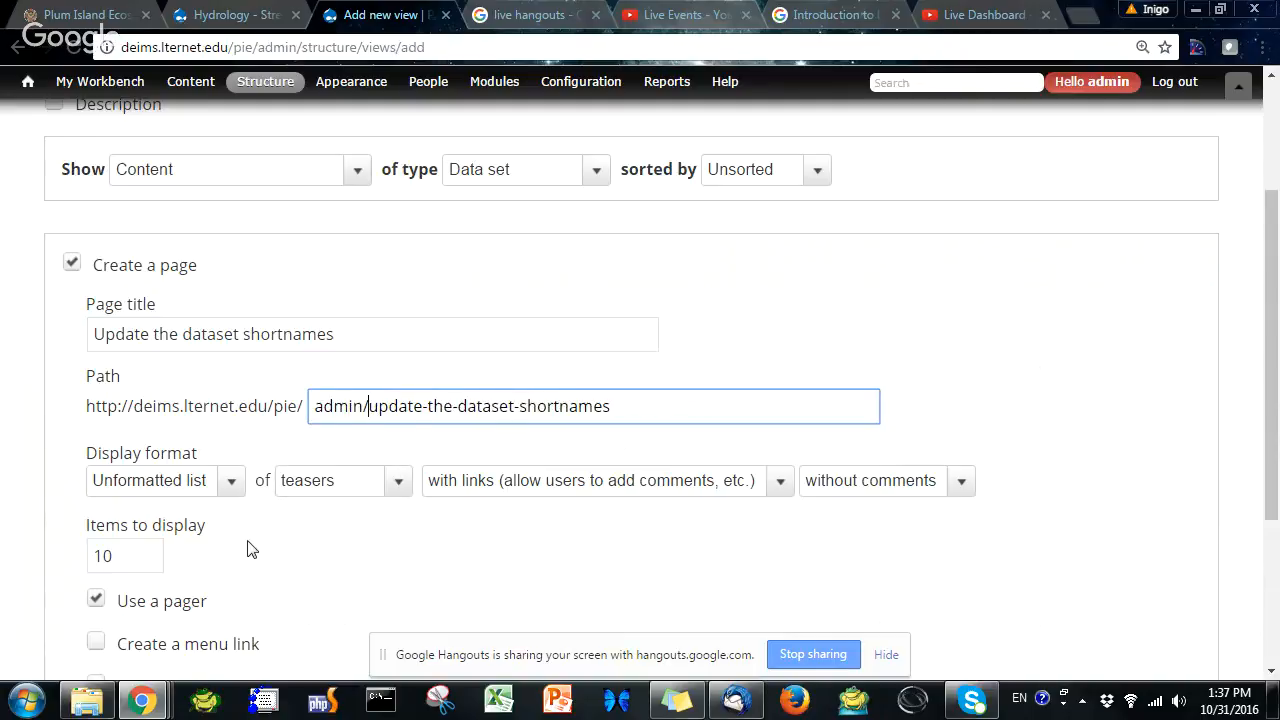
Set the number of items to display to 50
scroll(245, 545, down, 1)
click(116, 456)
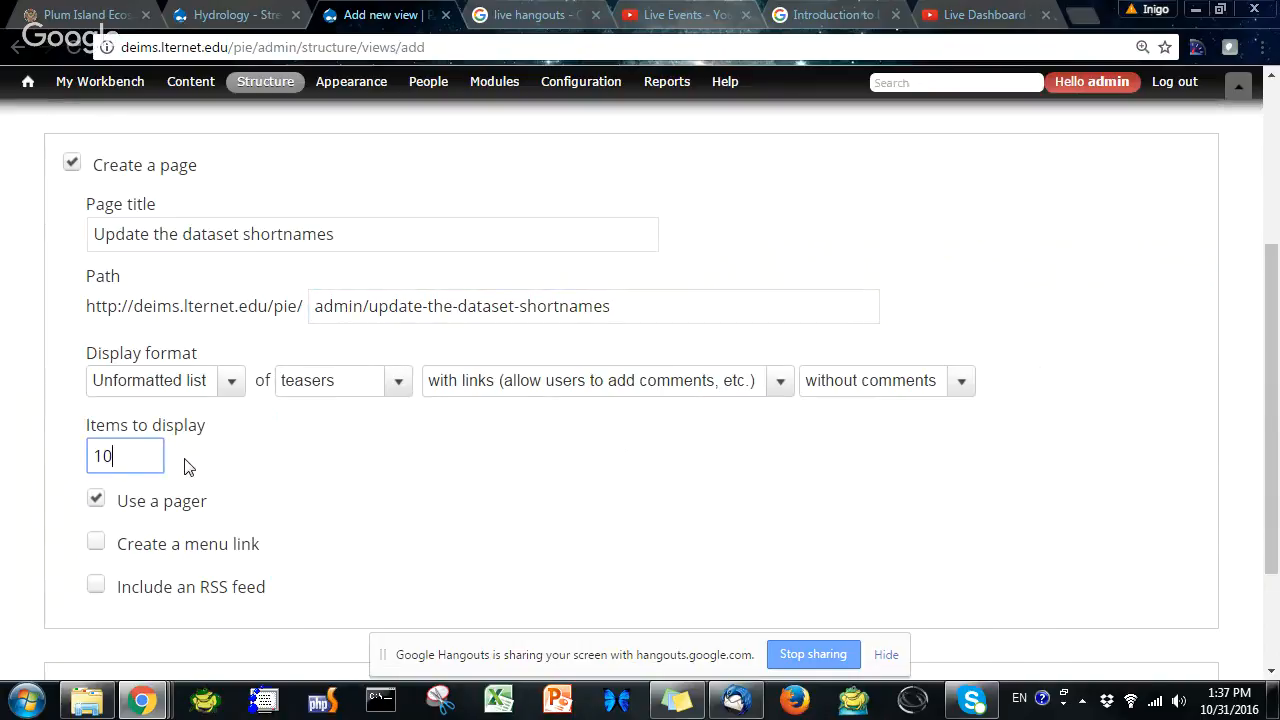
text(5)
Set the page display format to an unformatted list of fields
scroll(185, 533, down, 2)
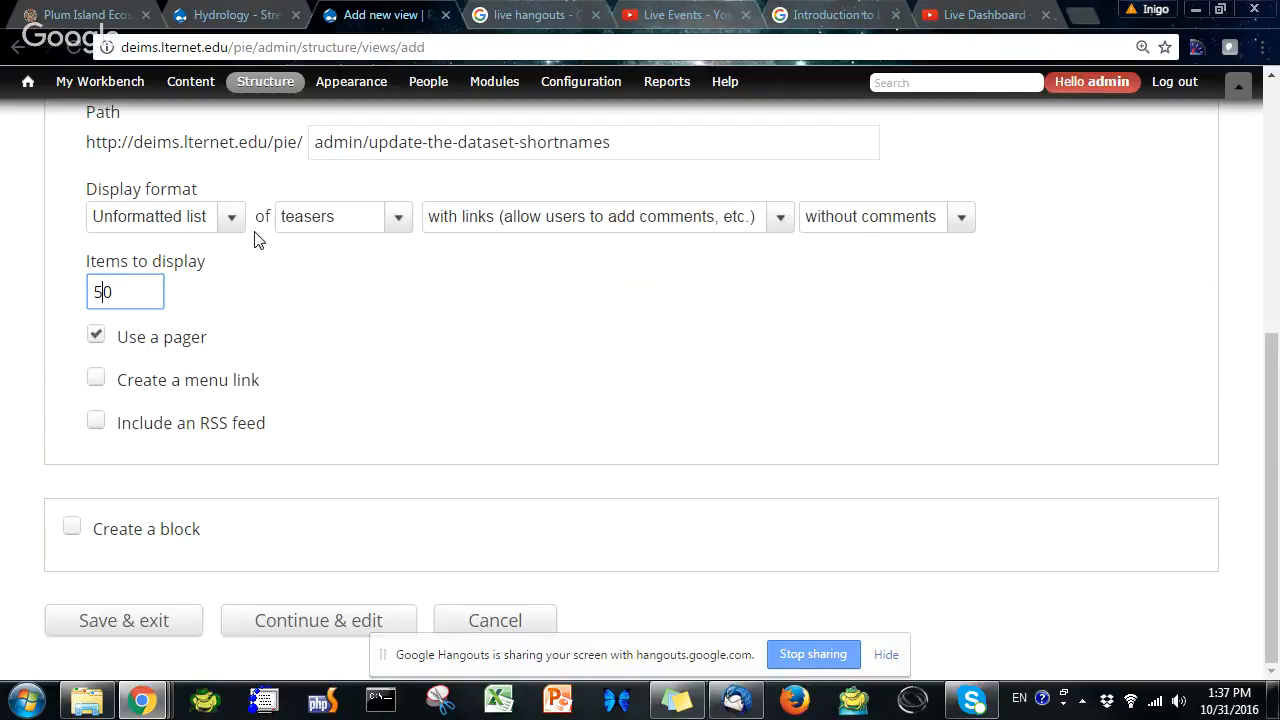
click(343, 218)
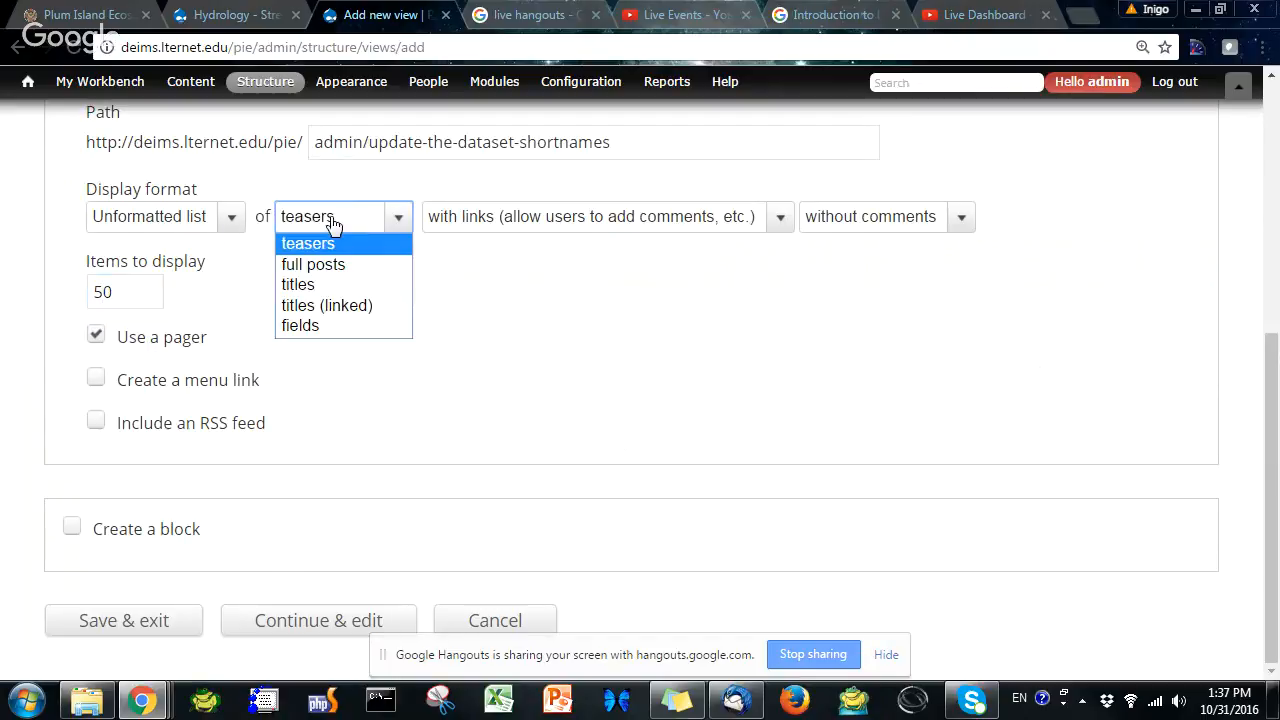
click(327, 285)
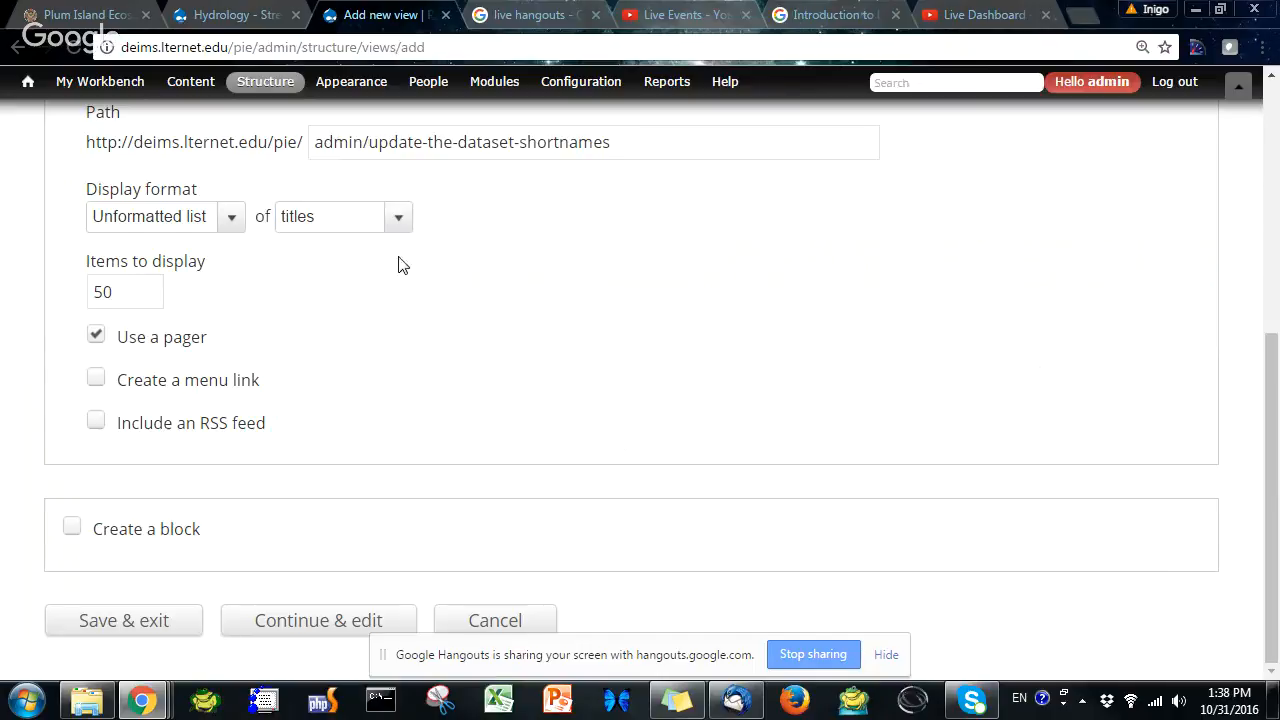
click(372, 234)
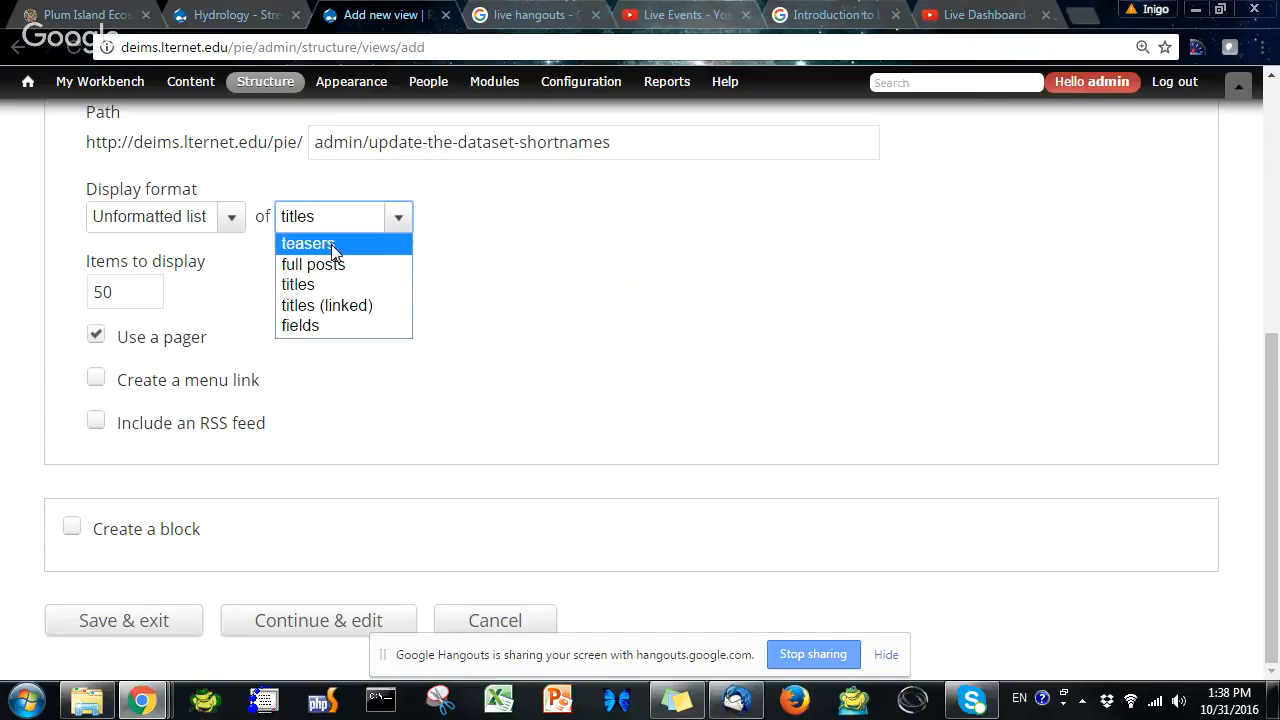
click(330, 285)
click(358, 222)
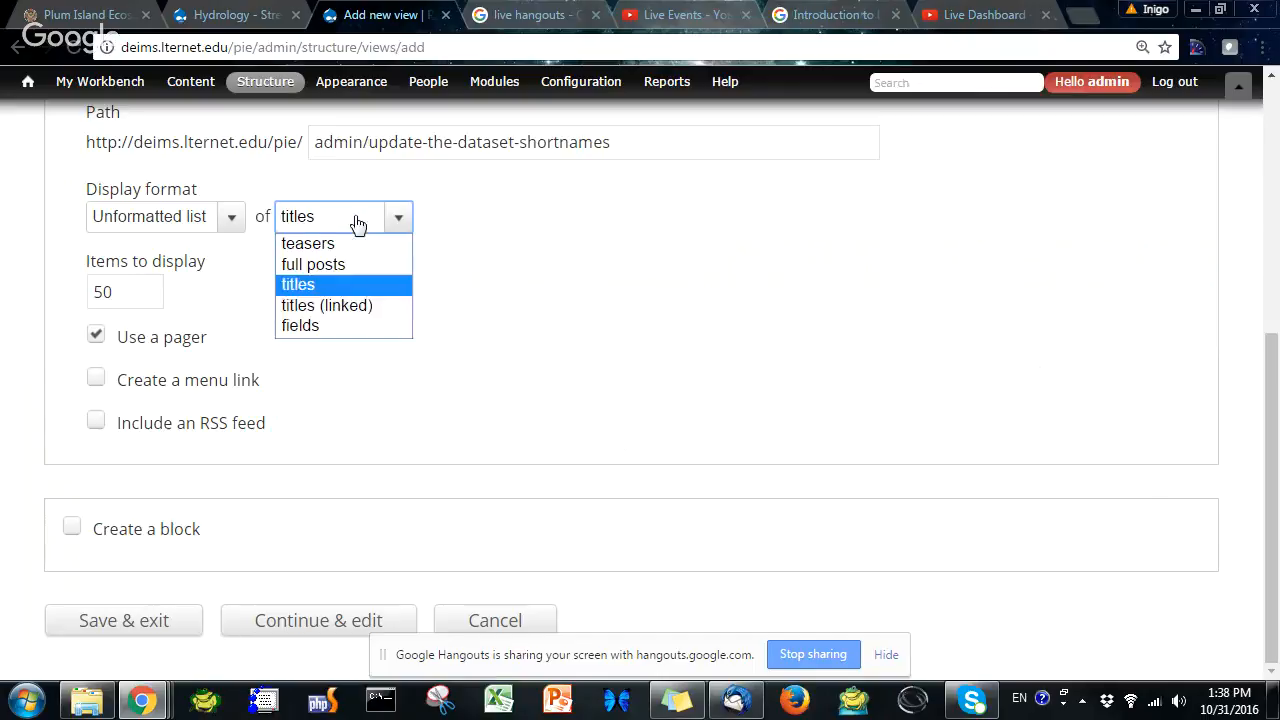
click(343, 325)
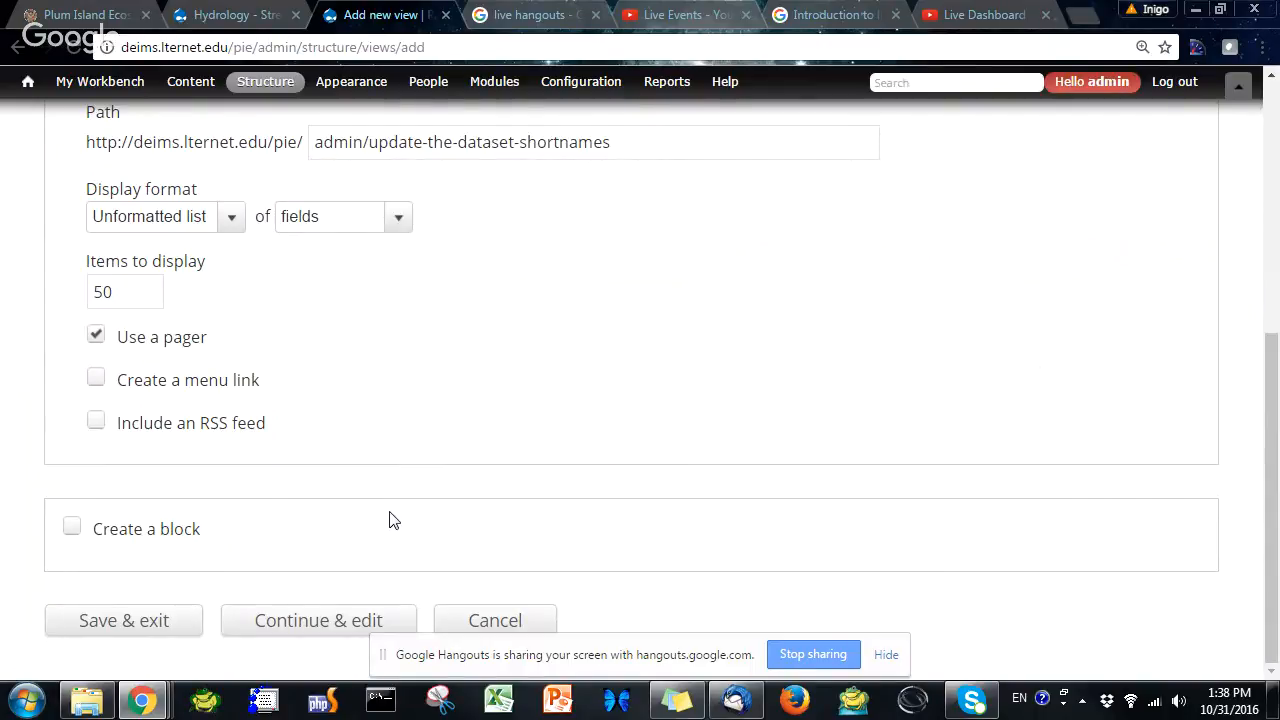
Continue from the view wizard into the full view editor
scroll(396, 498, up, 5)
scroll(397, 495, down, 5)
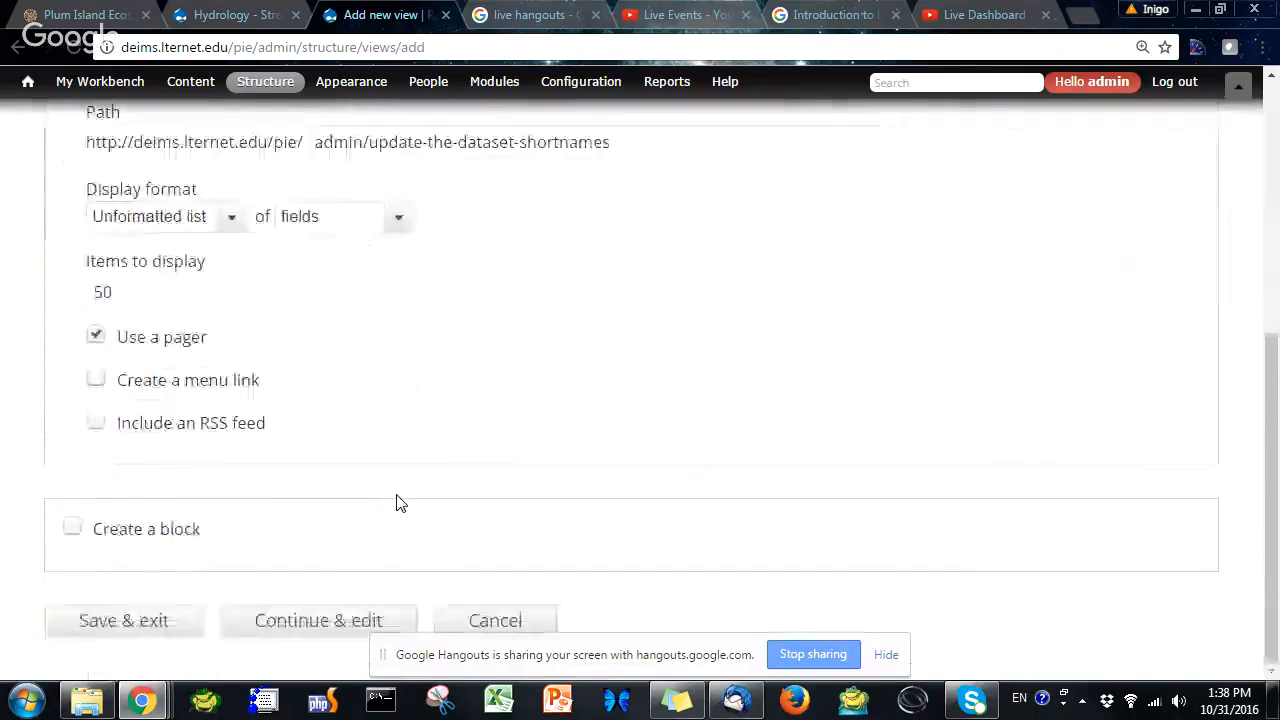
scroll(396, 502, up, 3)
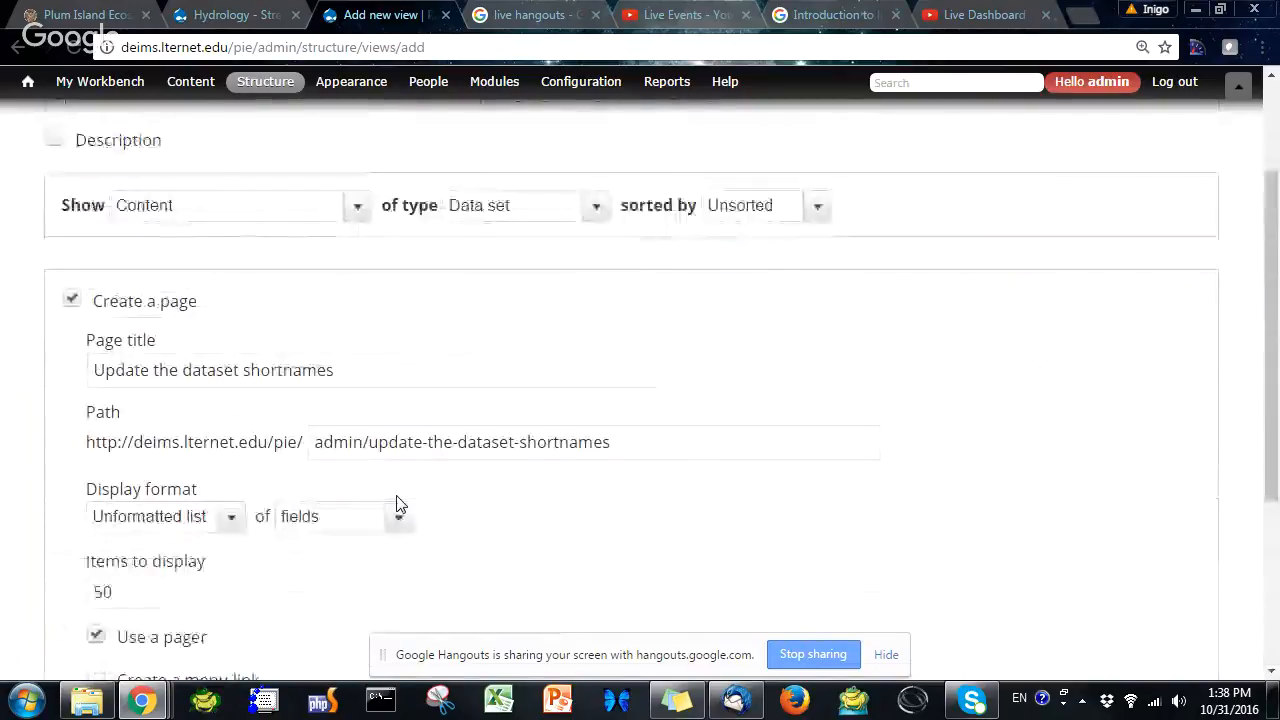
scroll(397, 503, up, 1)
scroll(397, 503, down, 4)
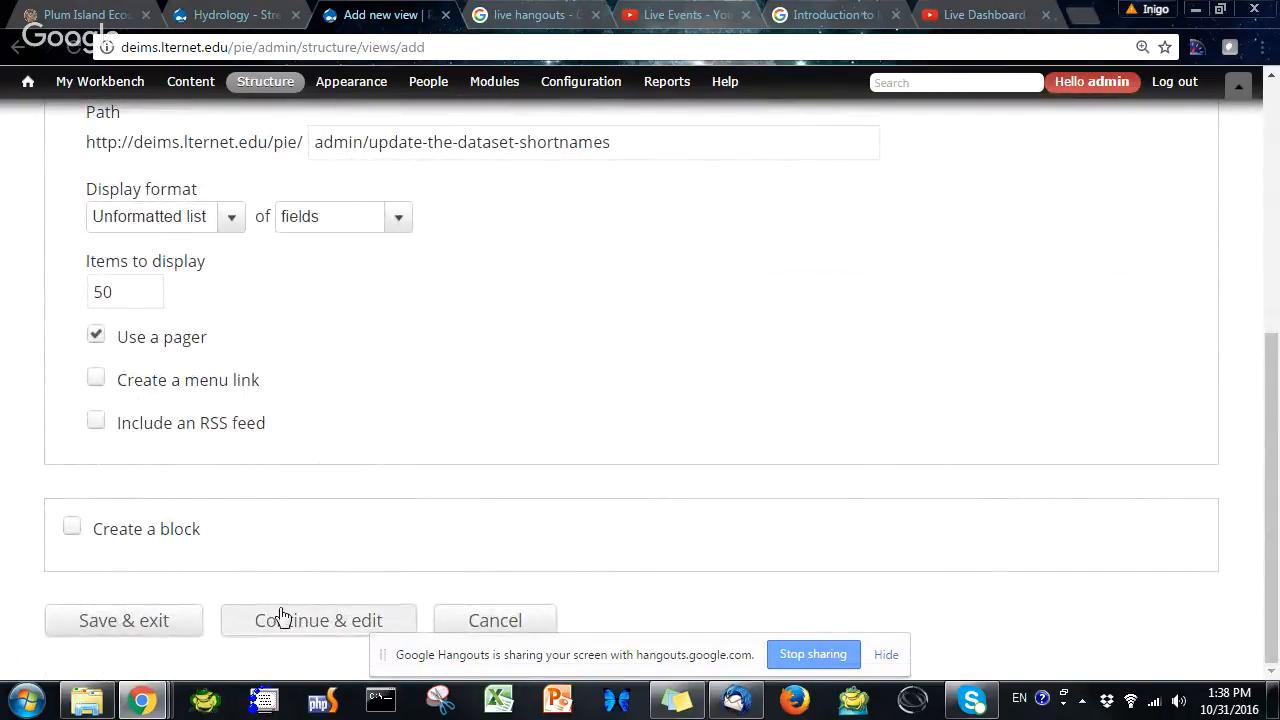
click(335, 618)
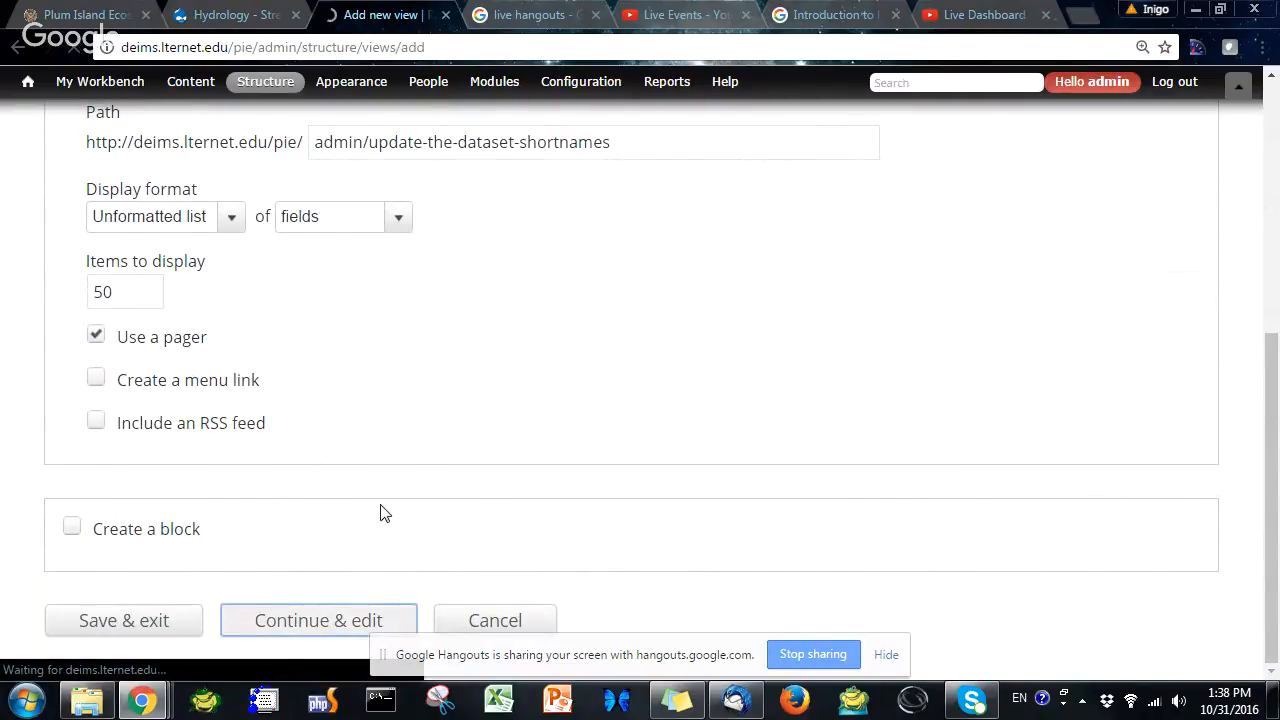
scroll(408, 472, down, 1)
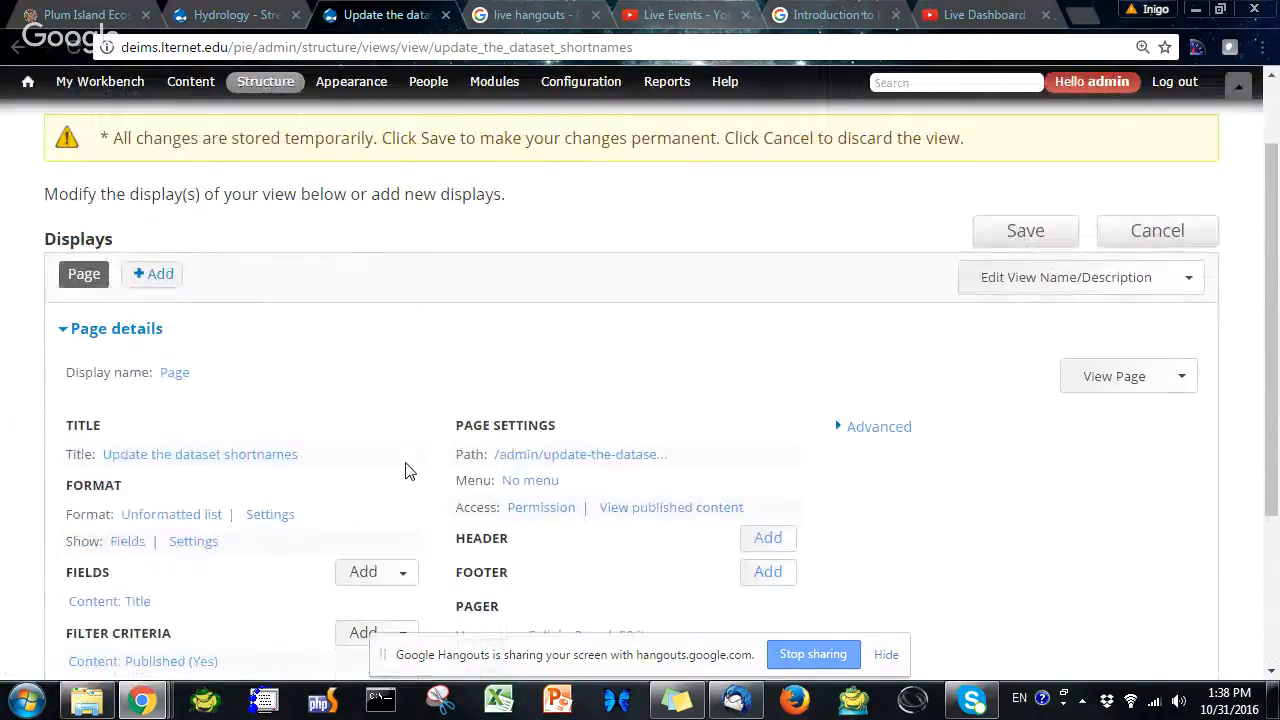
Examine the page display's title, format, fields, filter criteria and pager settings
scroll(340, 448, down, 1)
scroll(346, 432, down, 1)
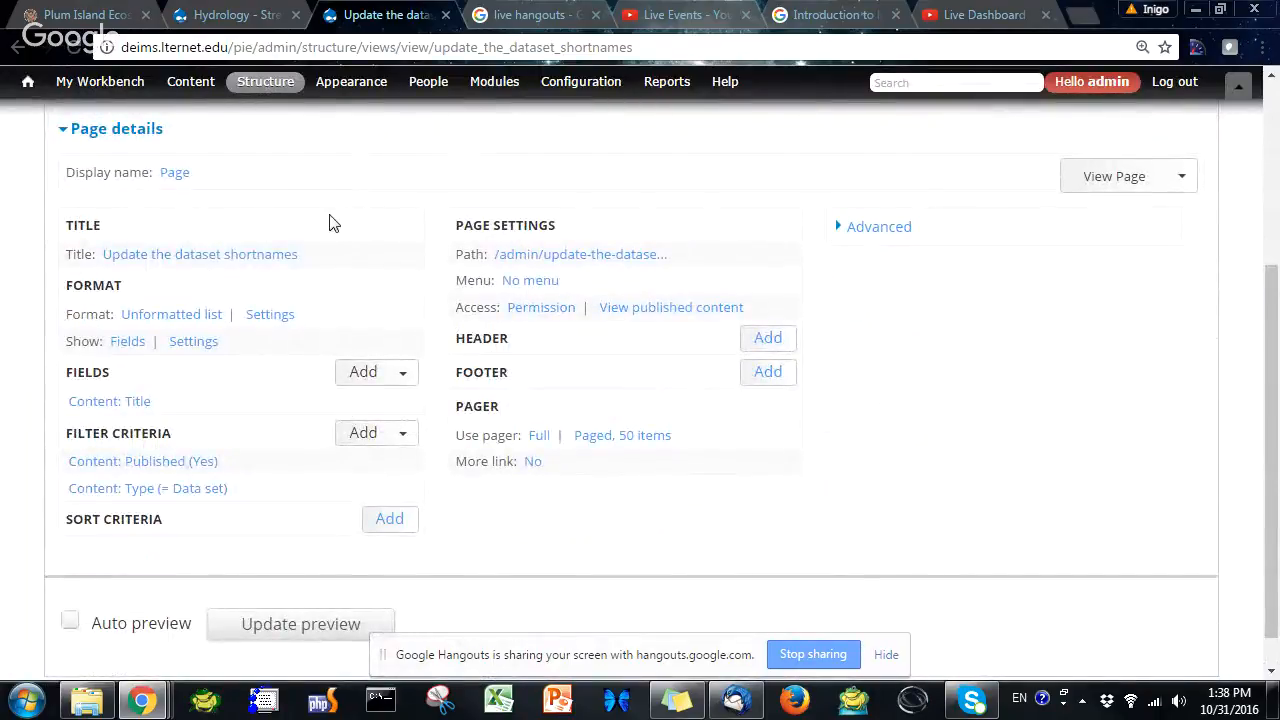
key(ctrl+plus)
key(ctrl+plus)
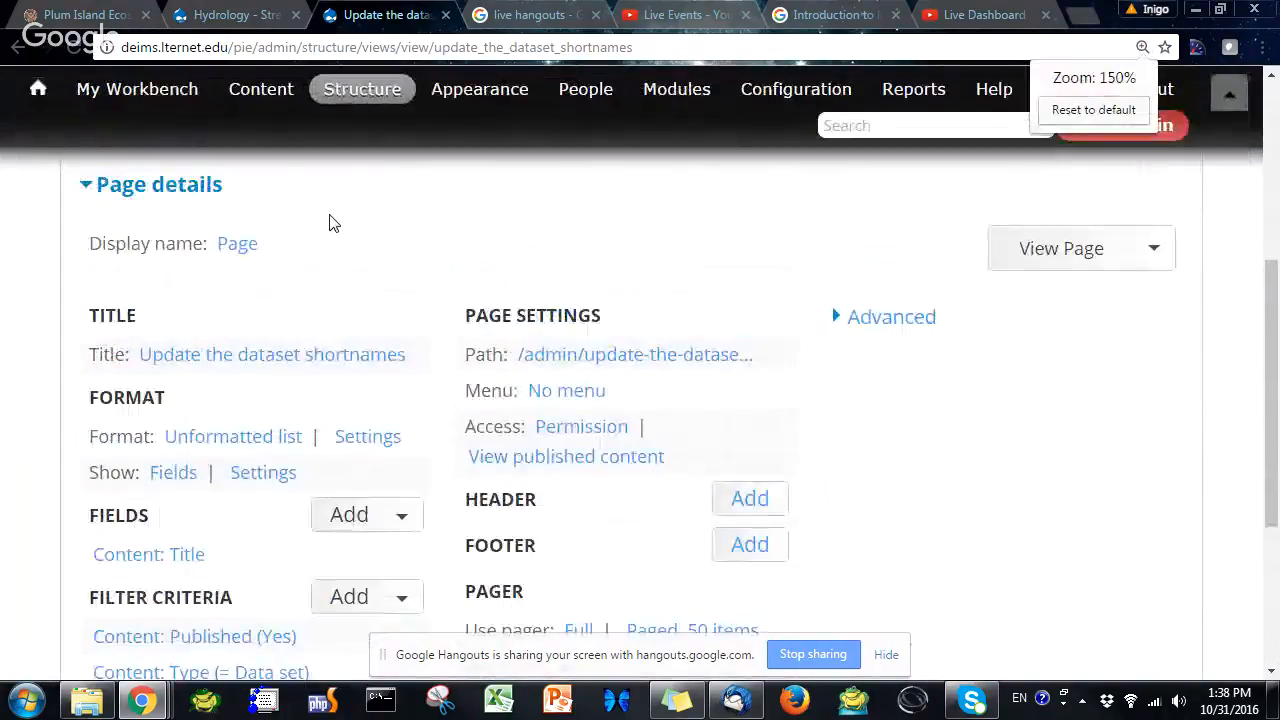
scroll(392, 243, up, 1)
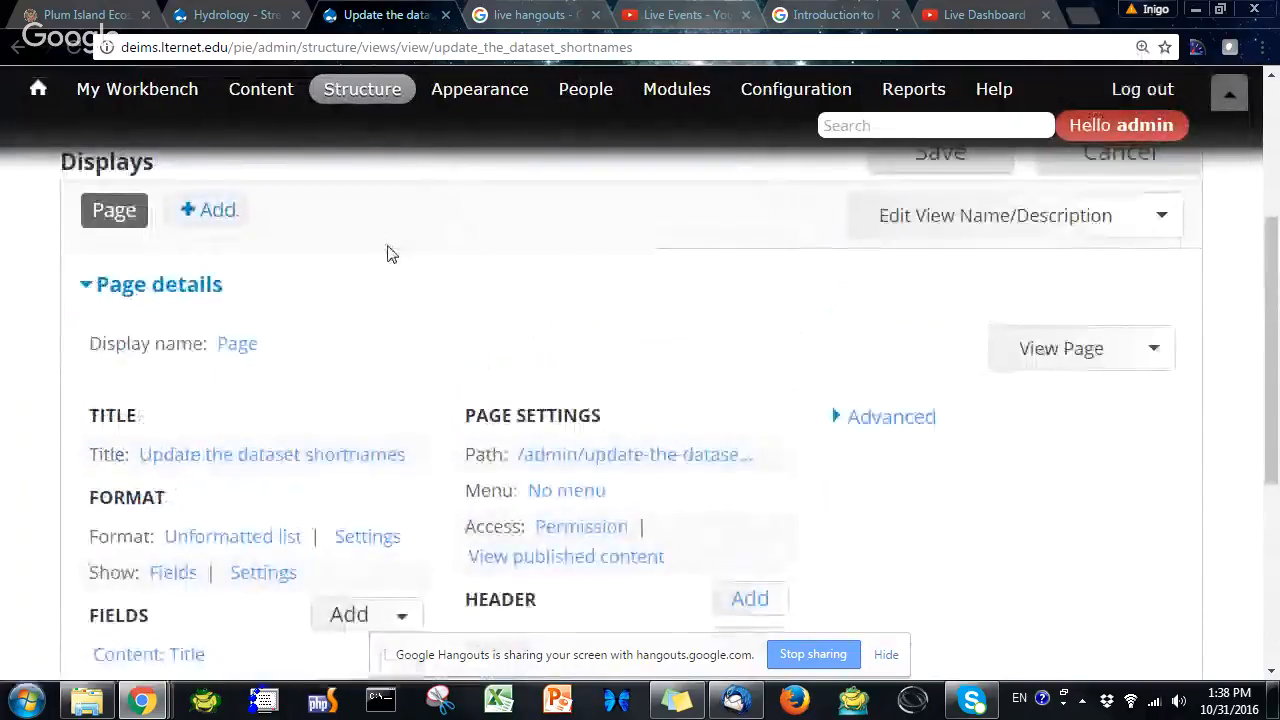
key(ctrl+minus)
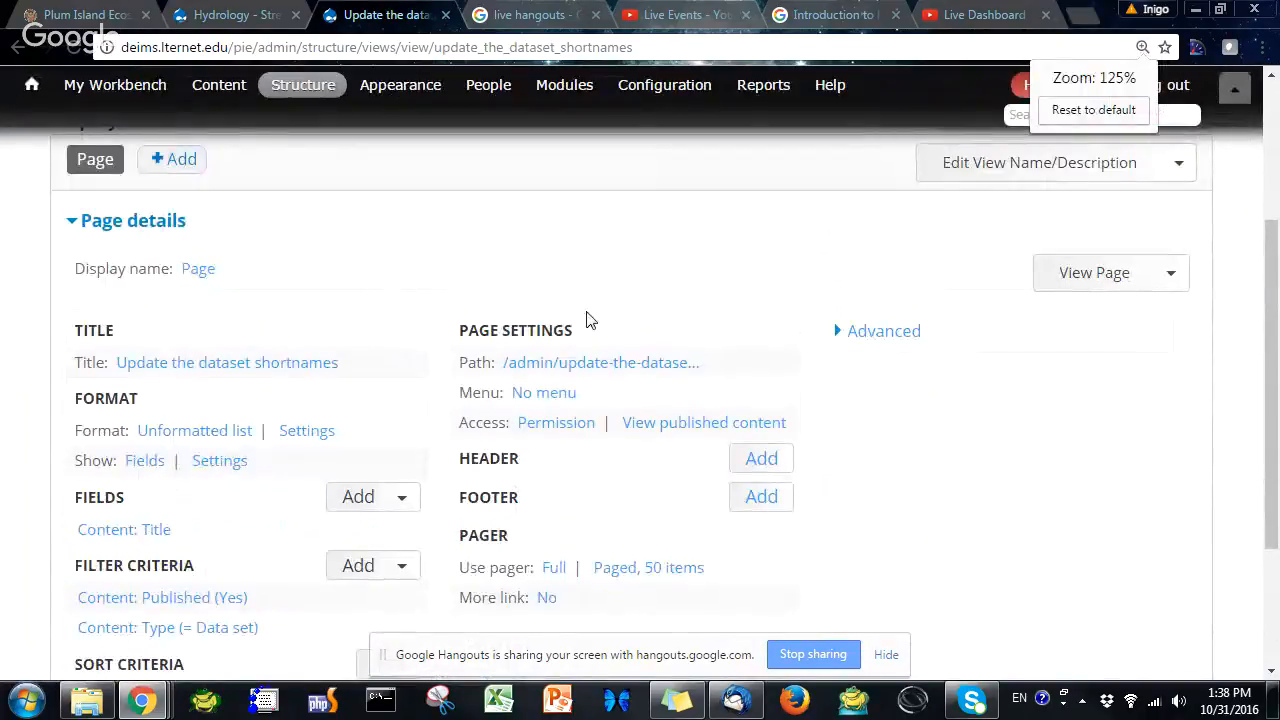
scroll(531, 360, down, 1)
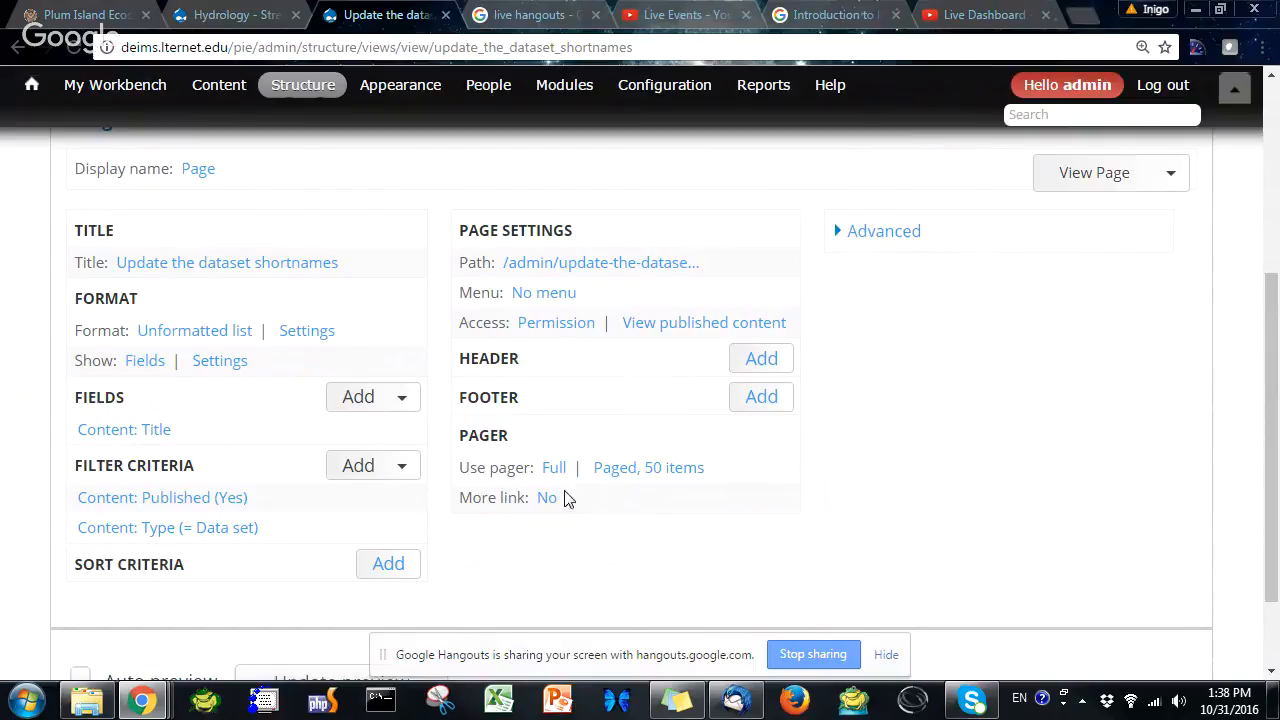
scroll(391, 352, up, 1)
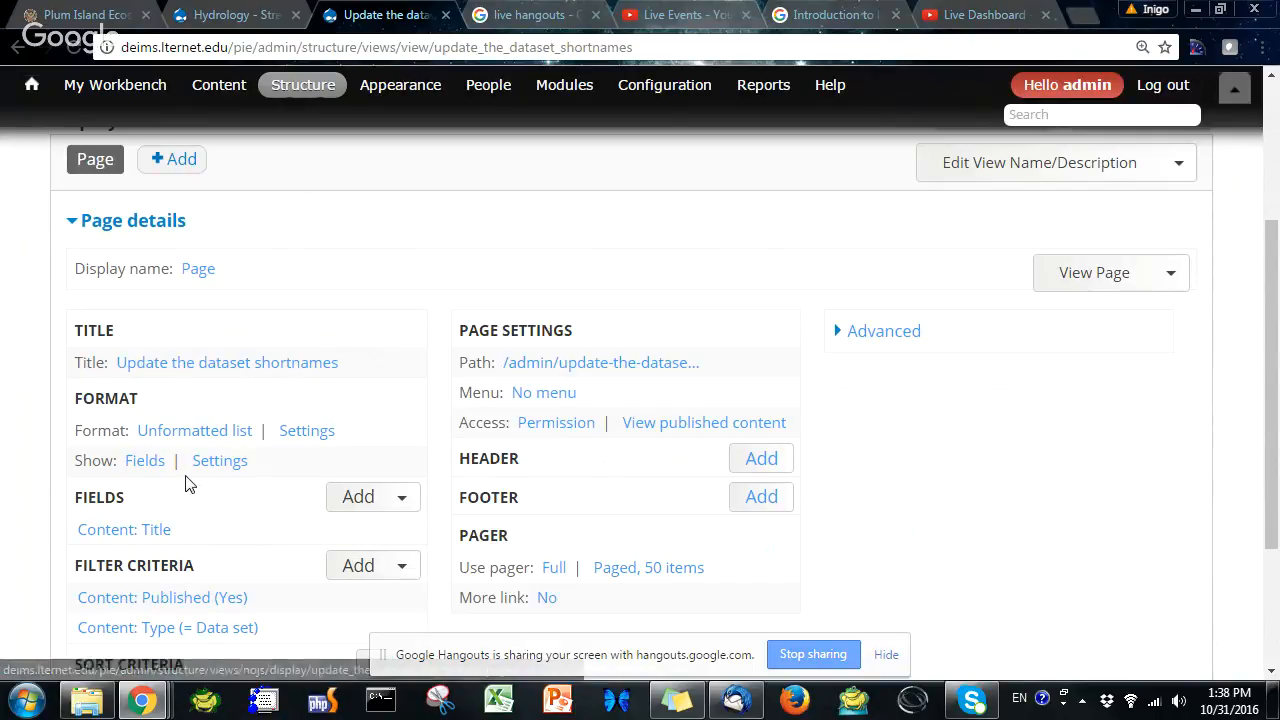
scroll(186, 480, down, 2)
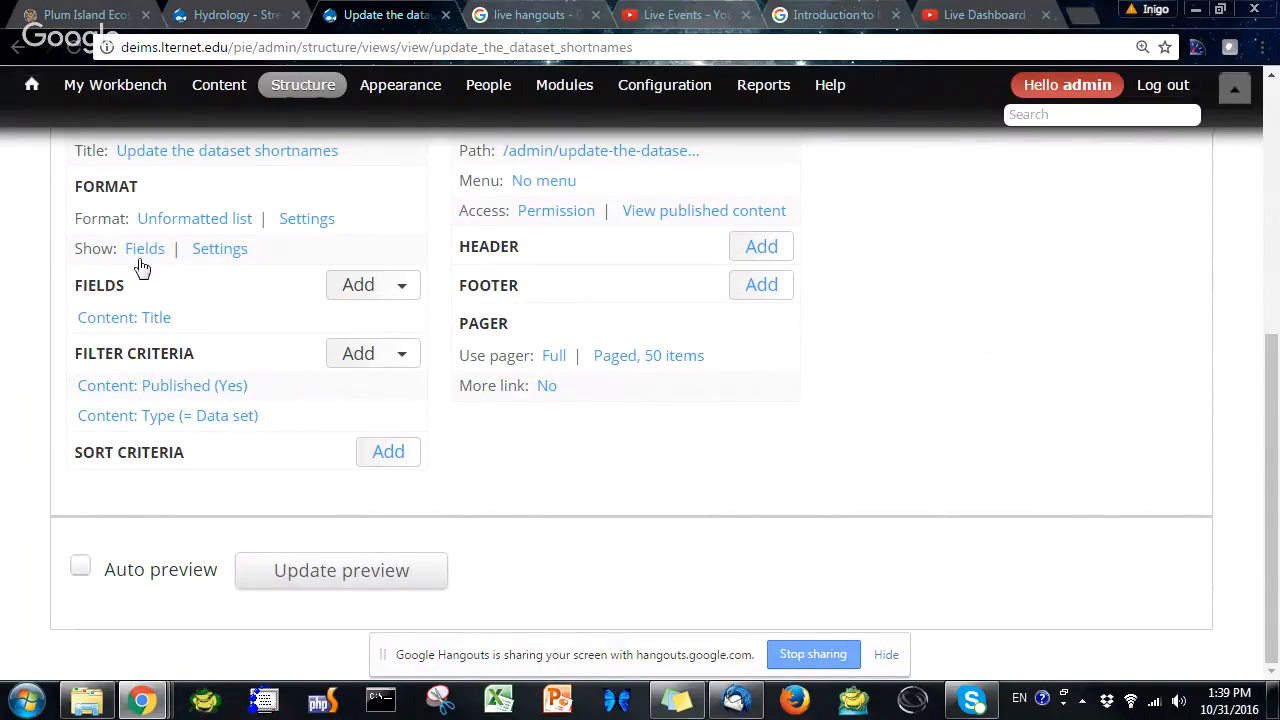
Add the Content: Short name field to the view for all displays, keeping its default settings
click(364, 286)
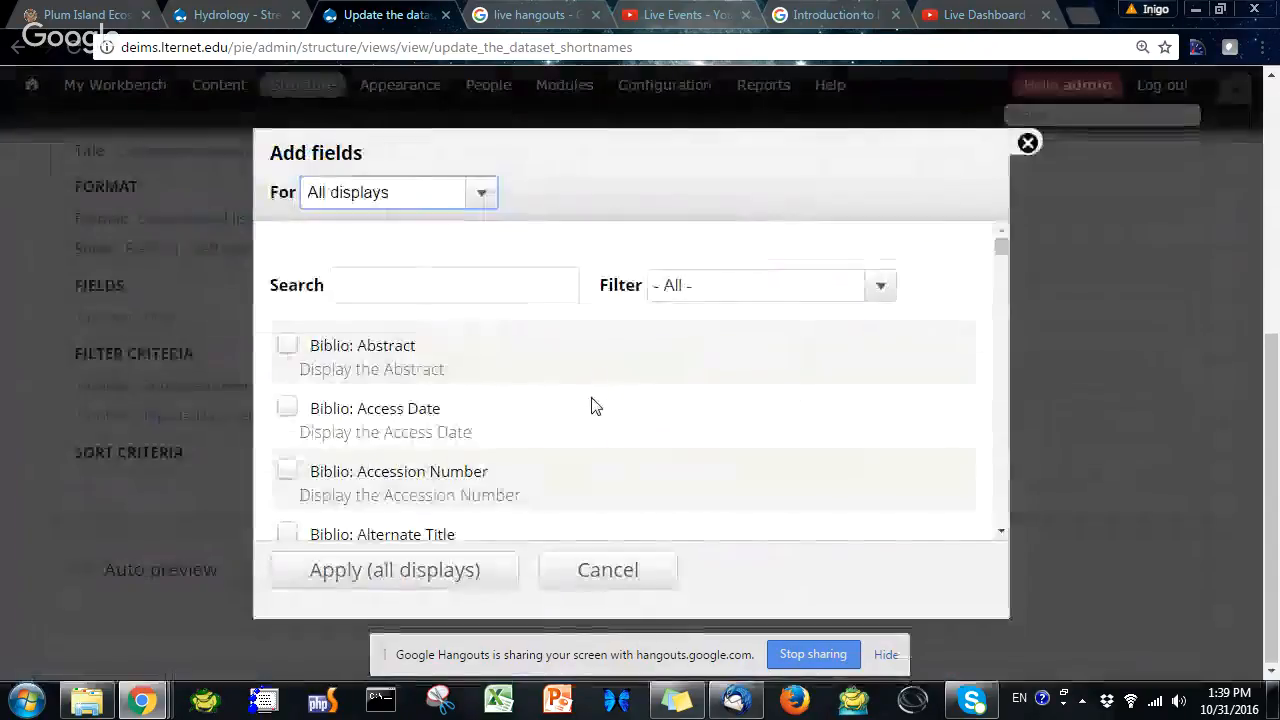
click(477, 289)
text(short)
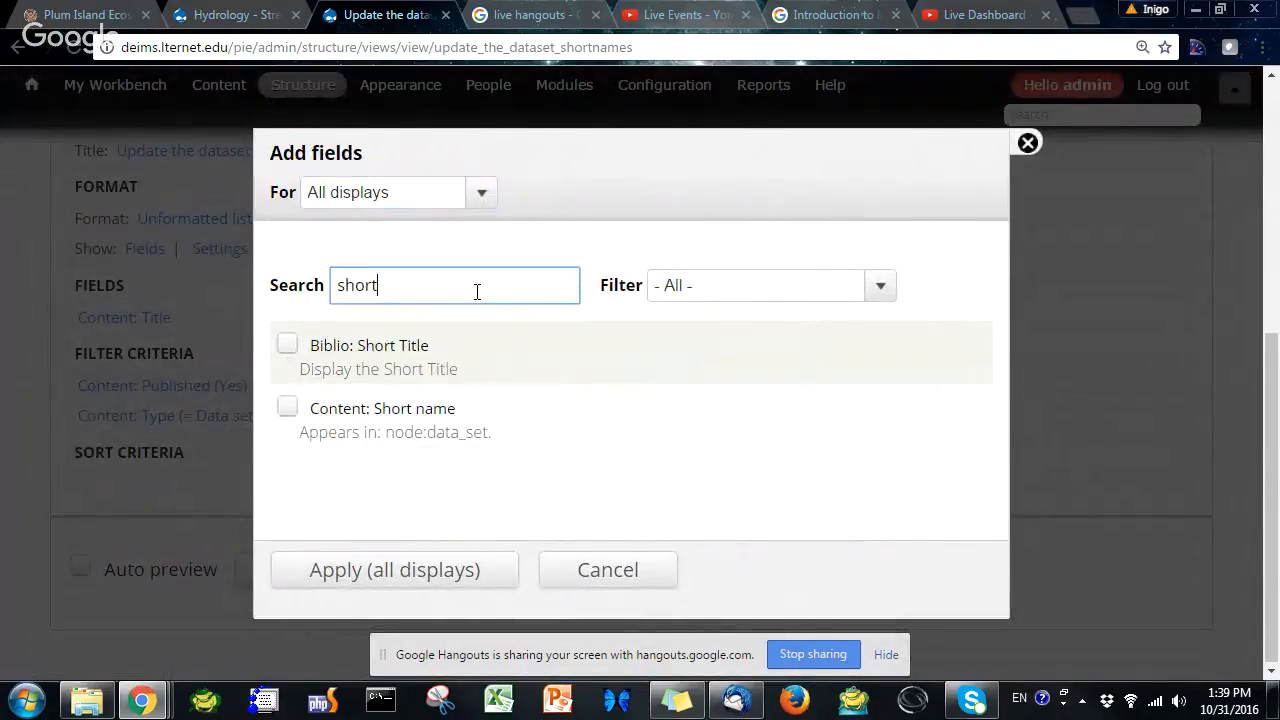
click(290, 407)
click(478, 578)
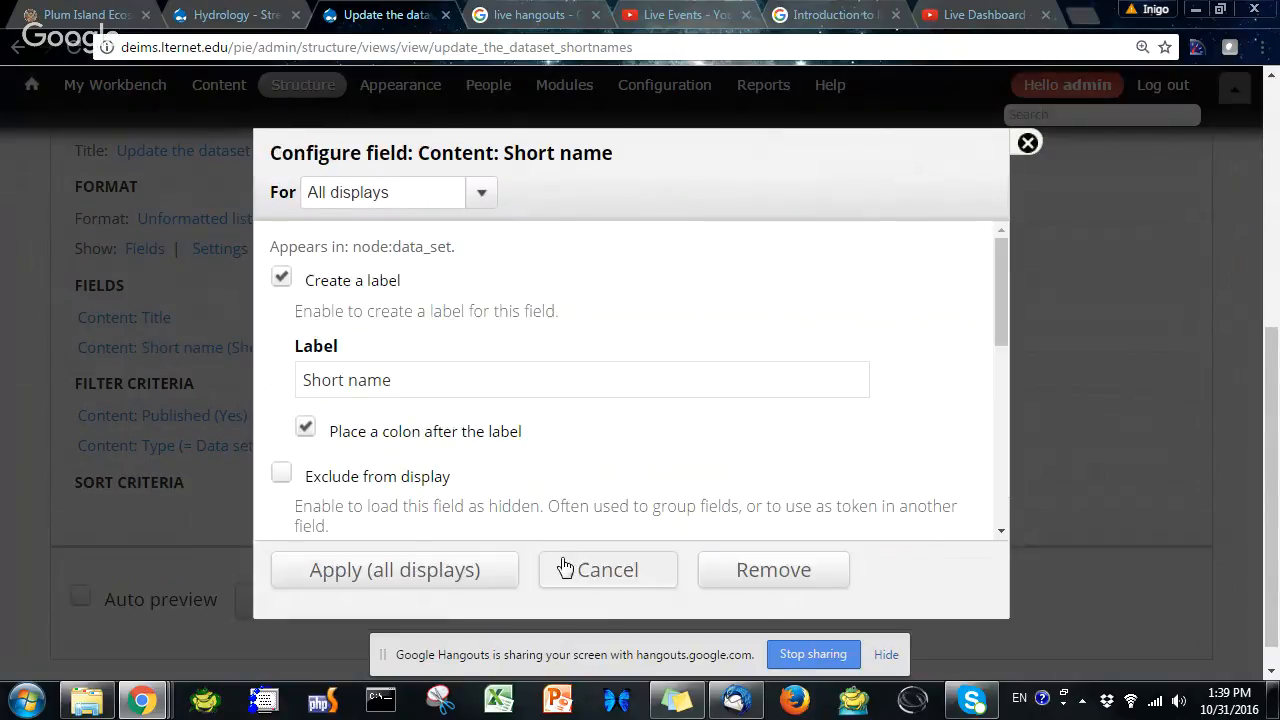
click(449, 589)
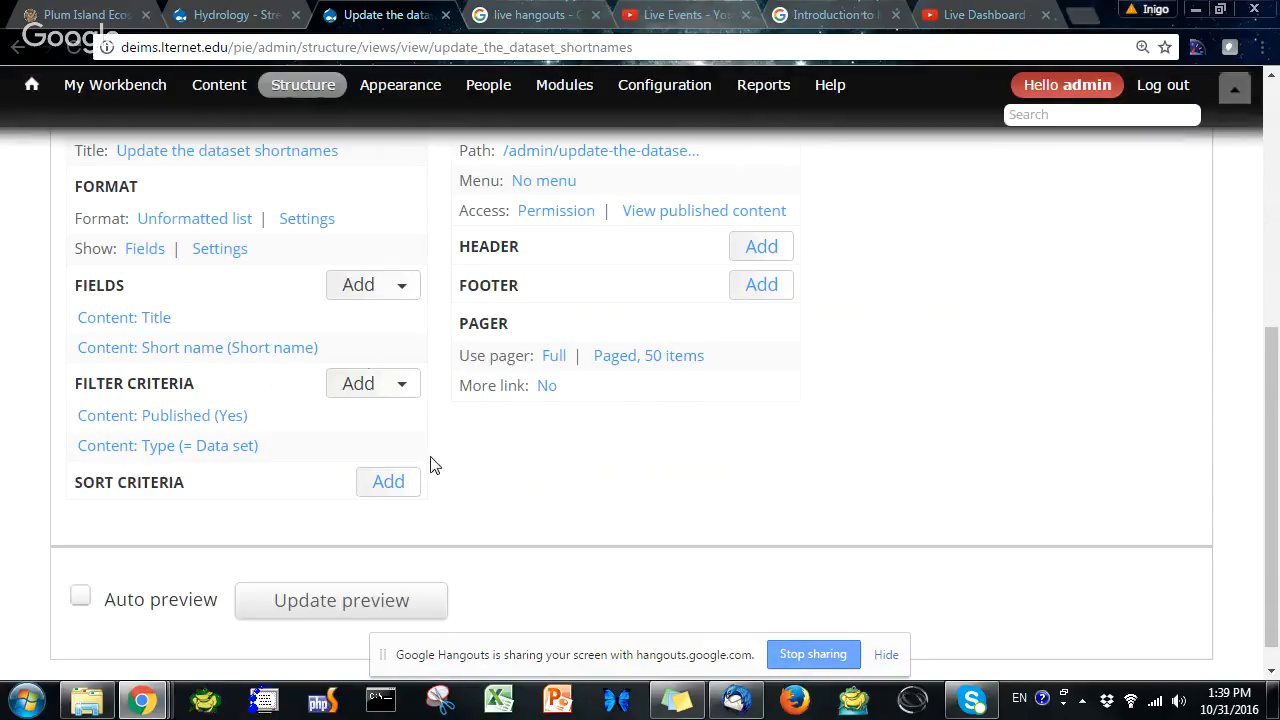
Add the Bulk operations: Content field to the view, filtering the field list by Bulk operations
click(368, 288)
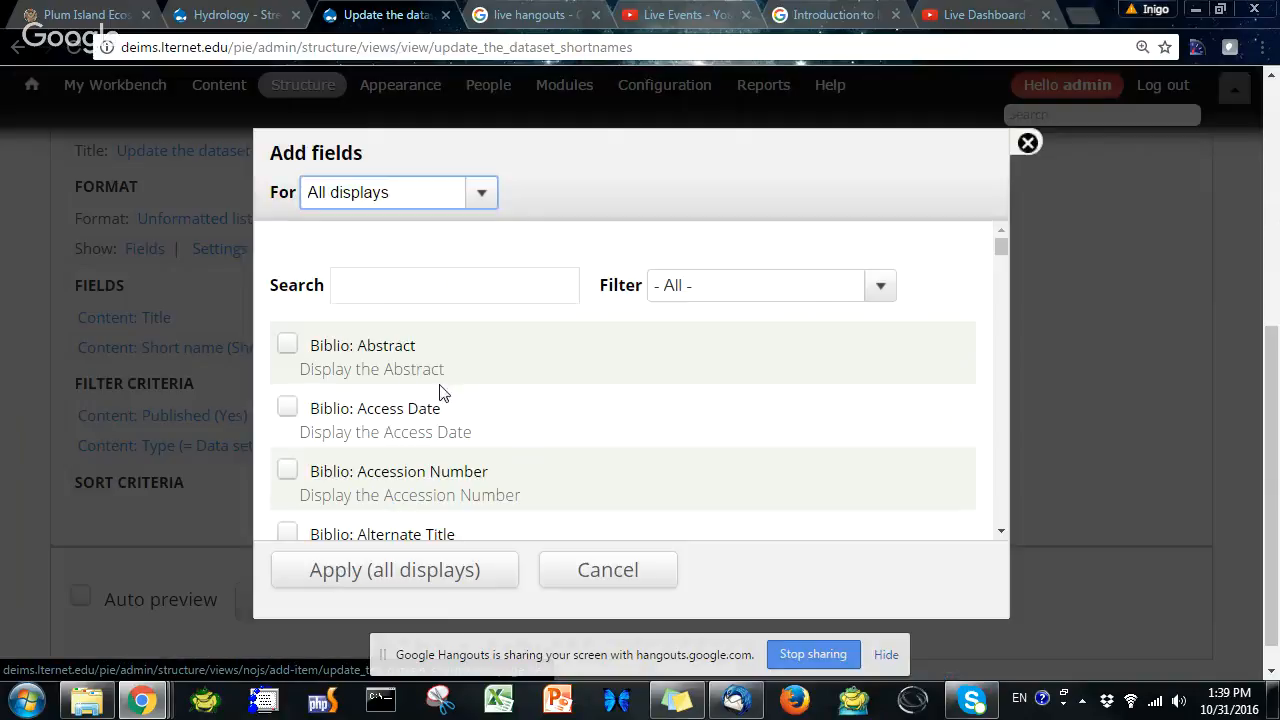
click(431, 289)
click(737, 292)
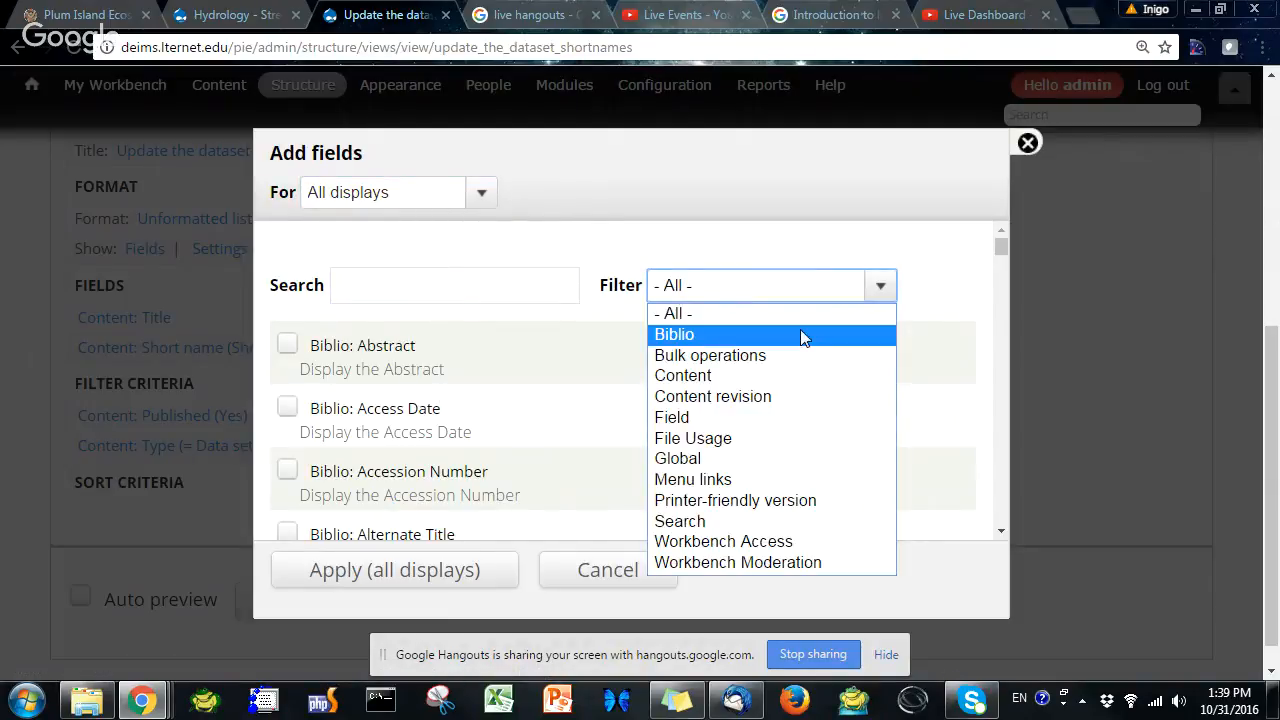
click(735, 357)
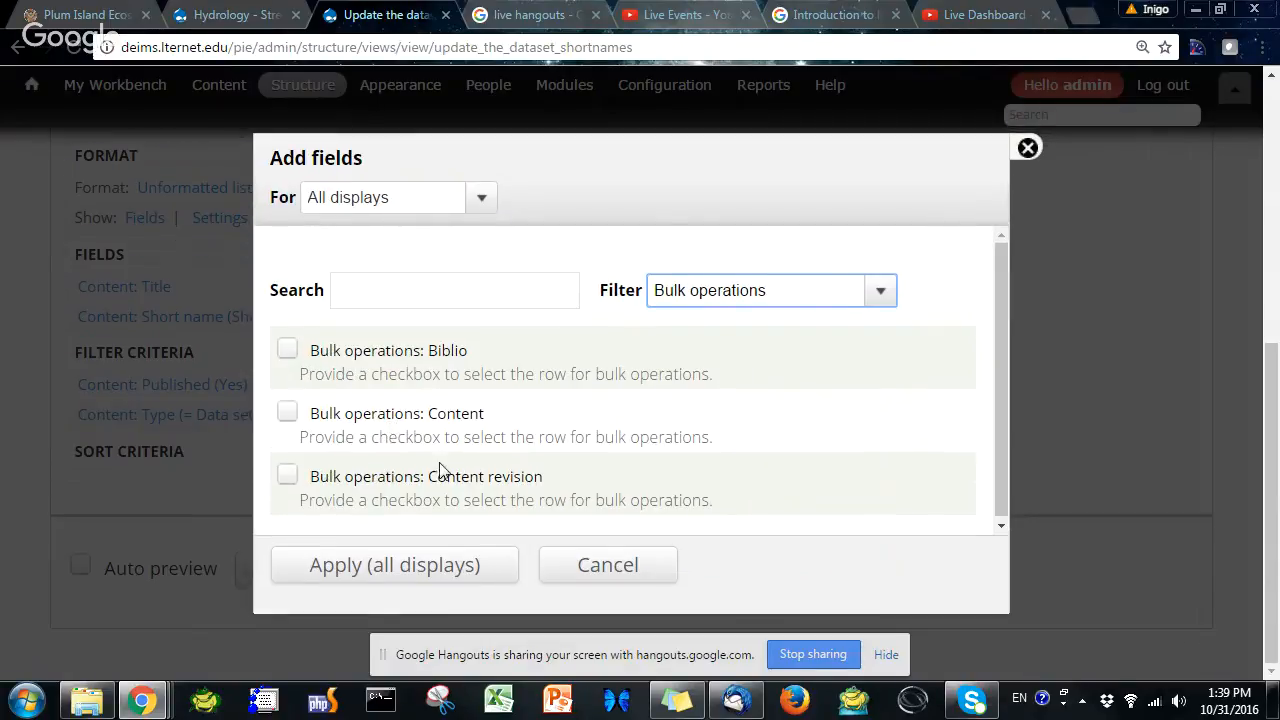
click(287, 408)
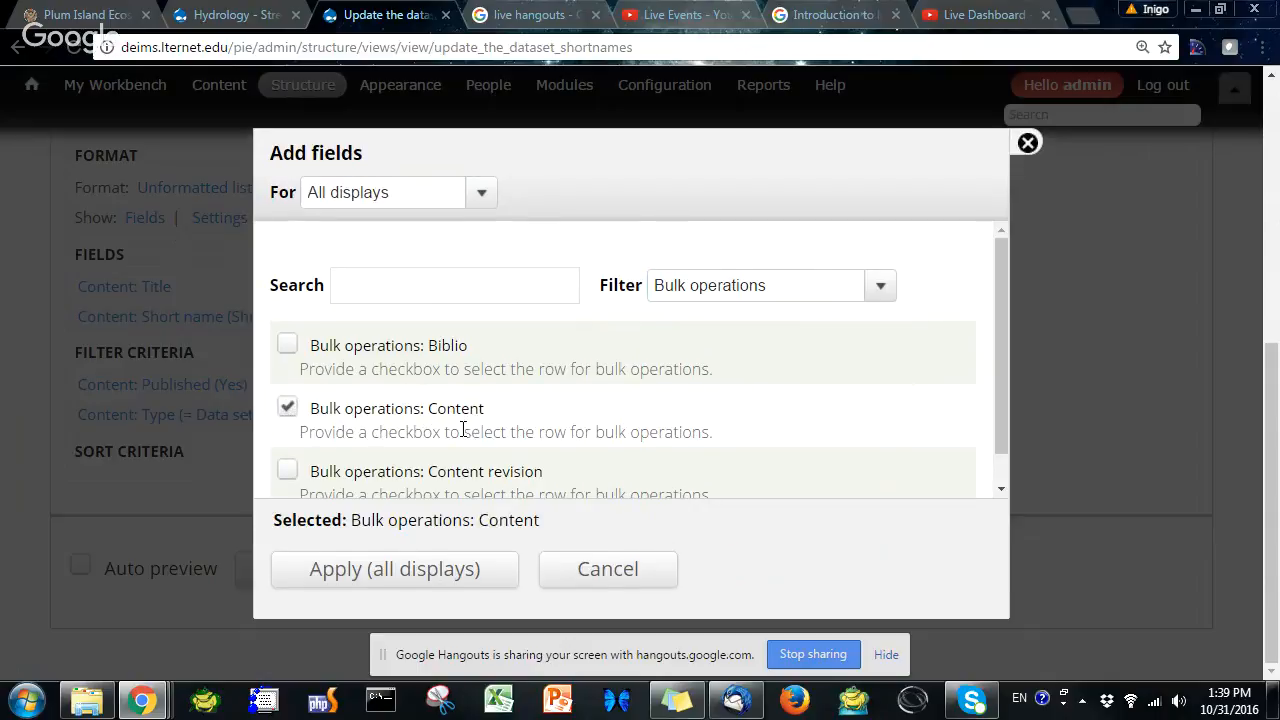
click(437, 578)
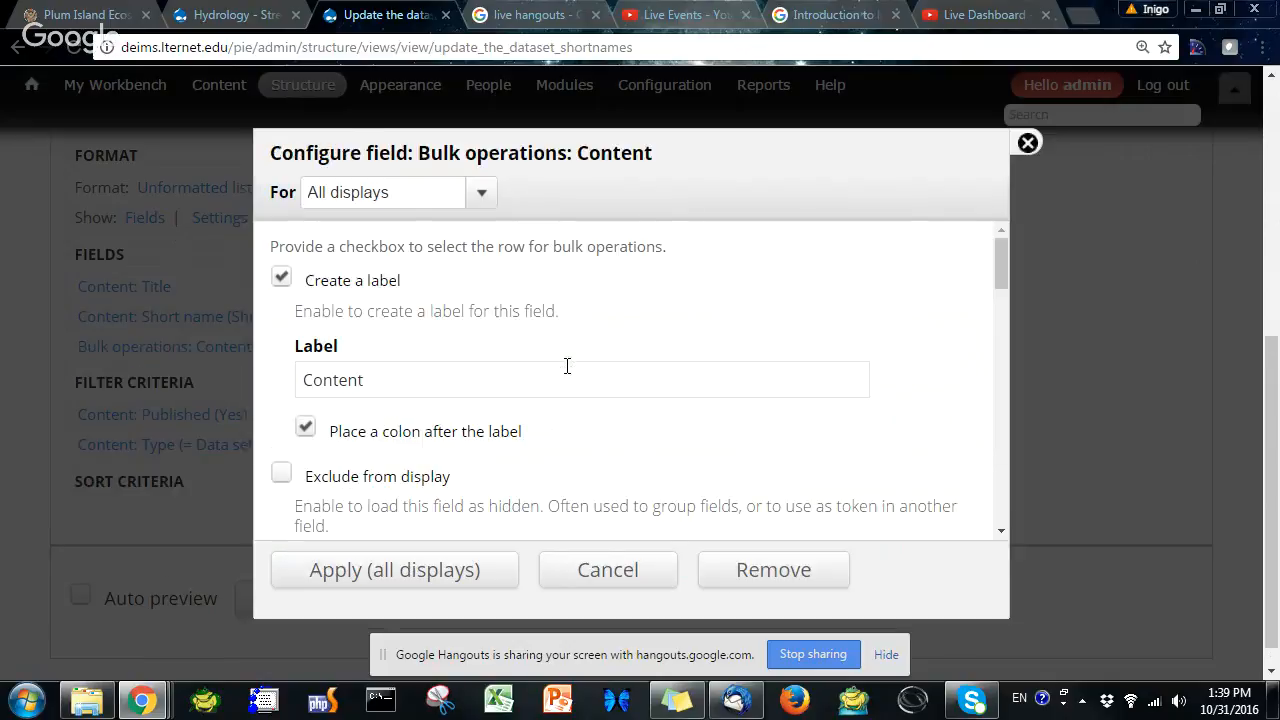
Set the bulk operations field's label to Update Short Names
scroll(474, 391, up, 1)
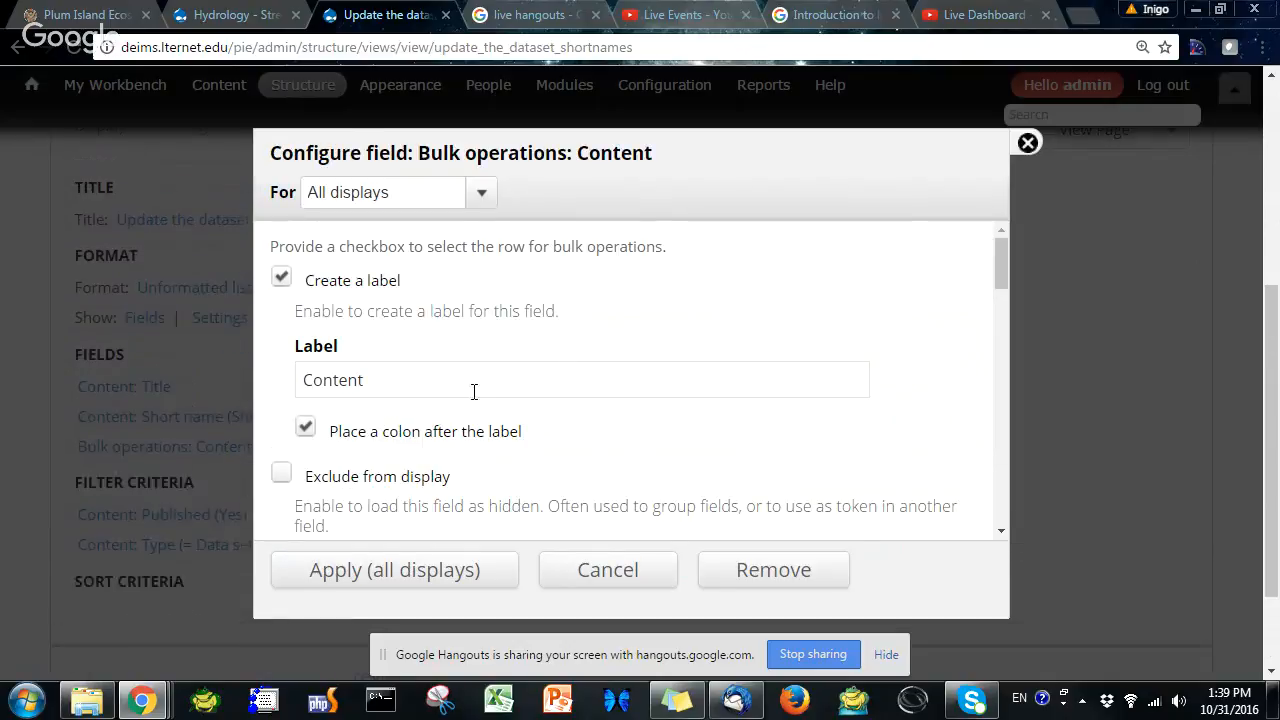
click(405, 389)
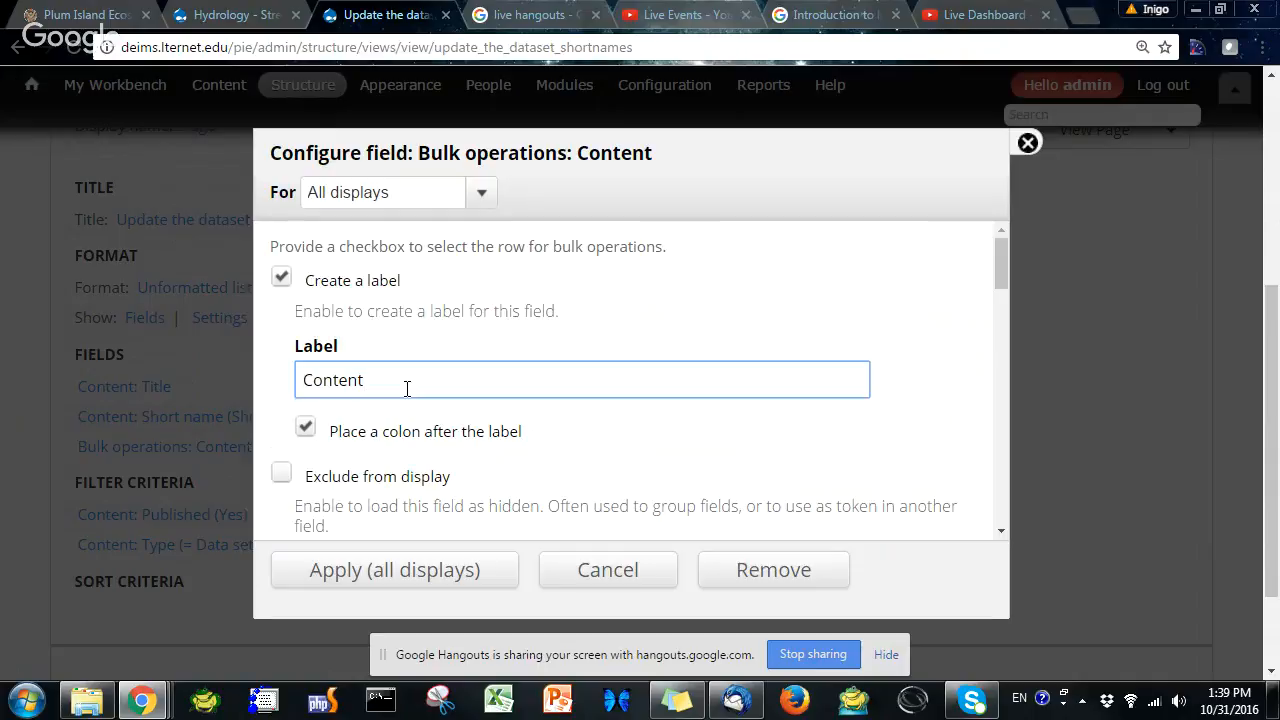
text(Upoda)
key(BackSpace)
key(BackSpace)
key(BackSpace)
text(date Short-Names:)
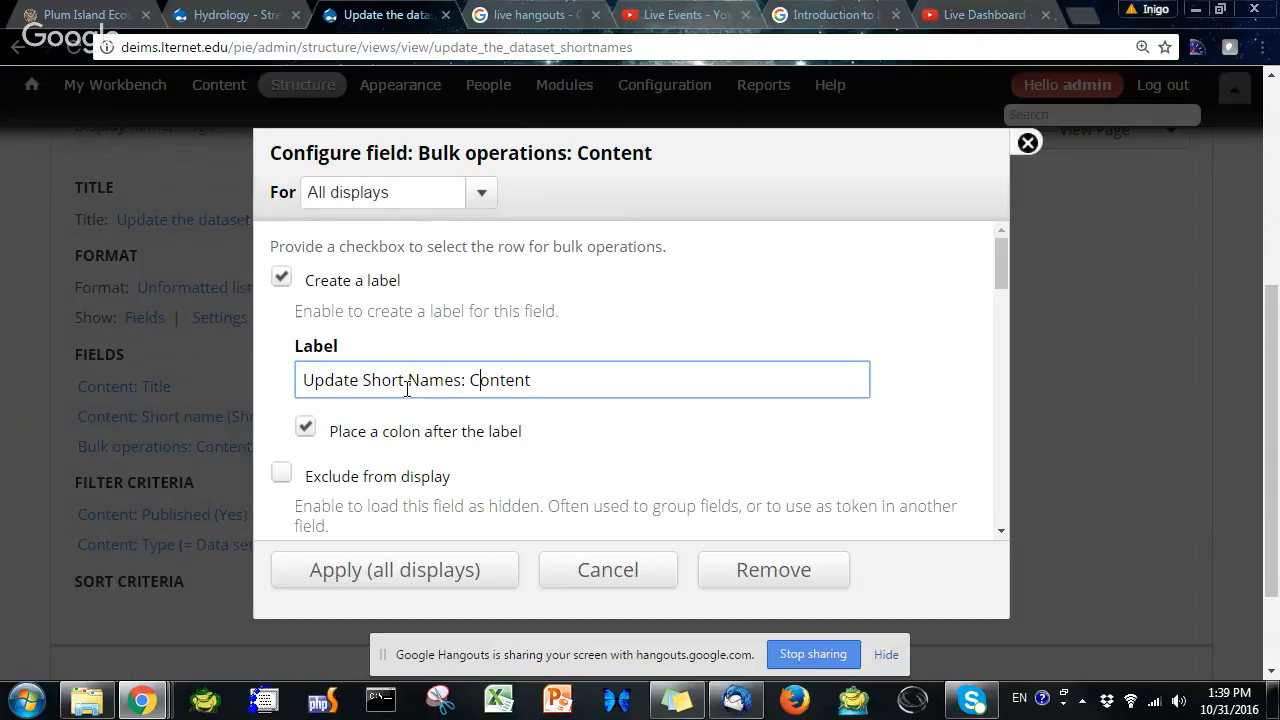
key(BackSpace)
key(BackSpace)
key(BackSpace)
key(BackSpace)
key(BackSpace)
key(BackSpace)
Browse the list of selectable bulk operations in the field's settings
scroll(523, 423, down, 3)
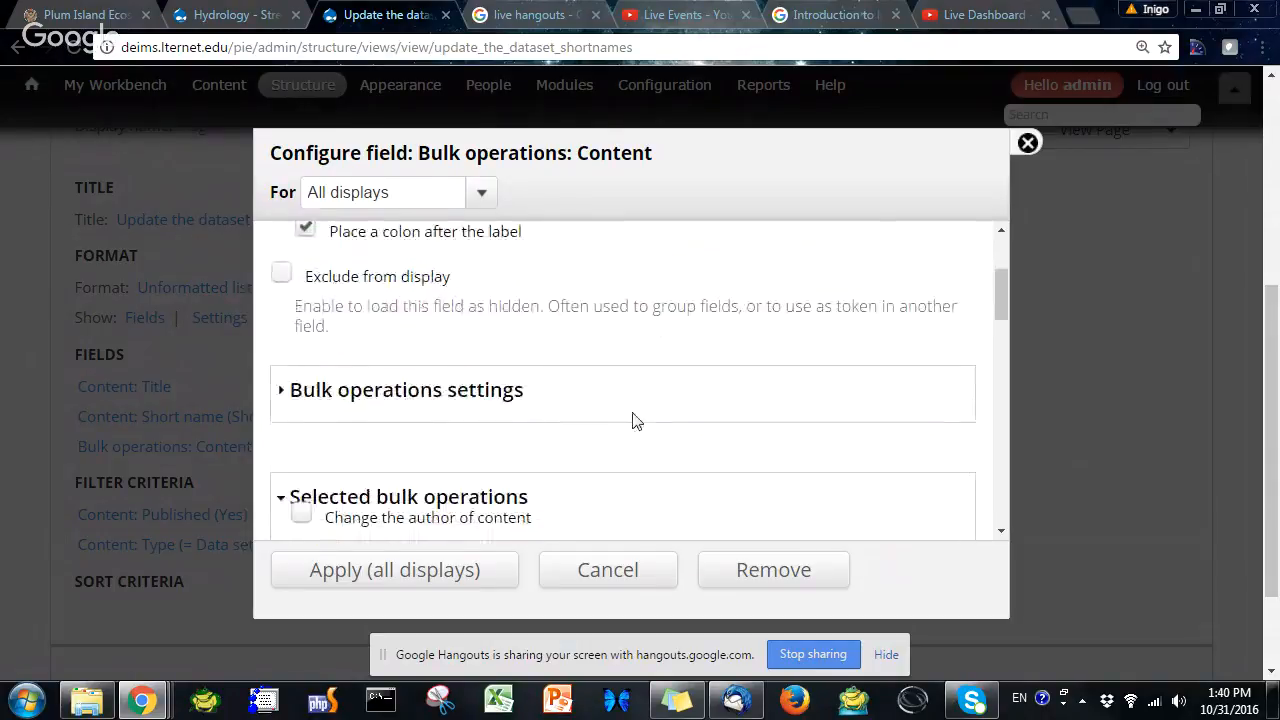
scroll(630, 422, down, 1)
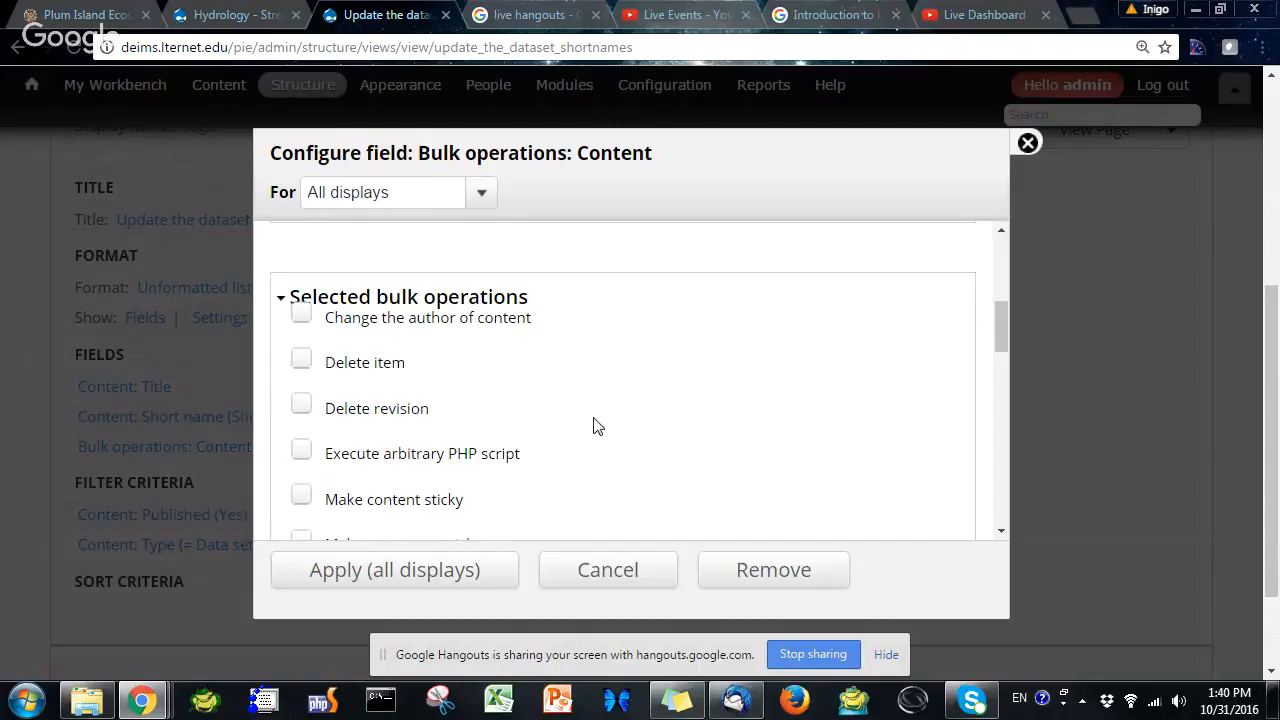
scroll(567, 413, up, 4)
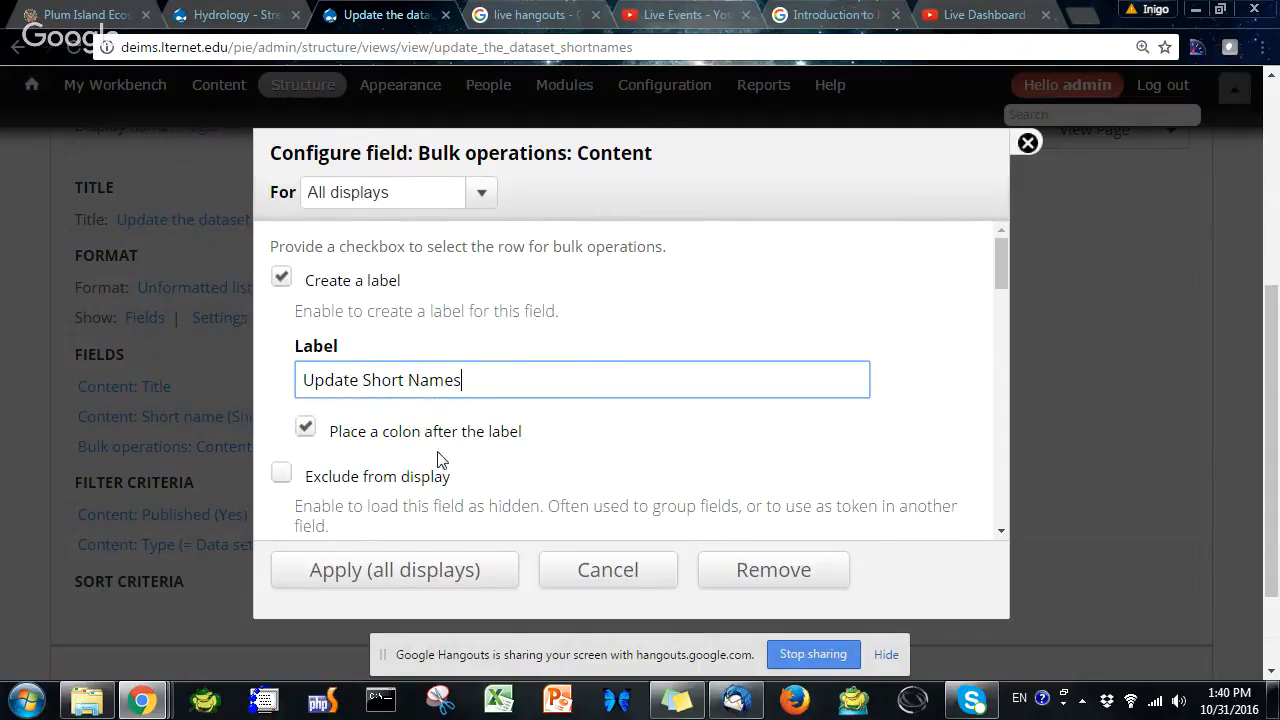
scroll(455, 455, down, 2)
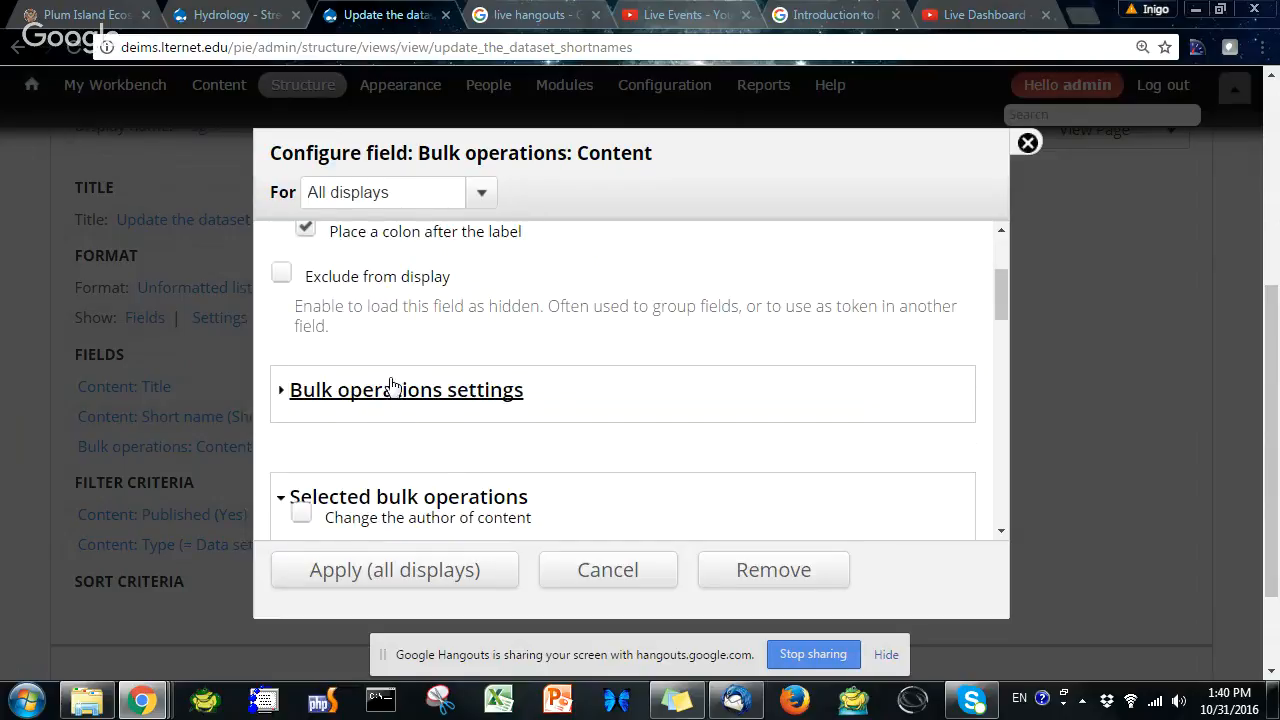
scroll(471, 429, down, 1)
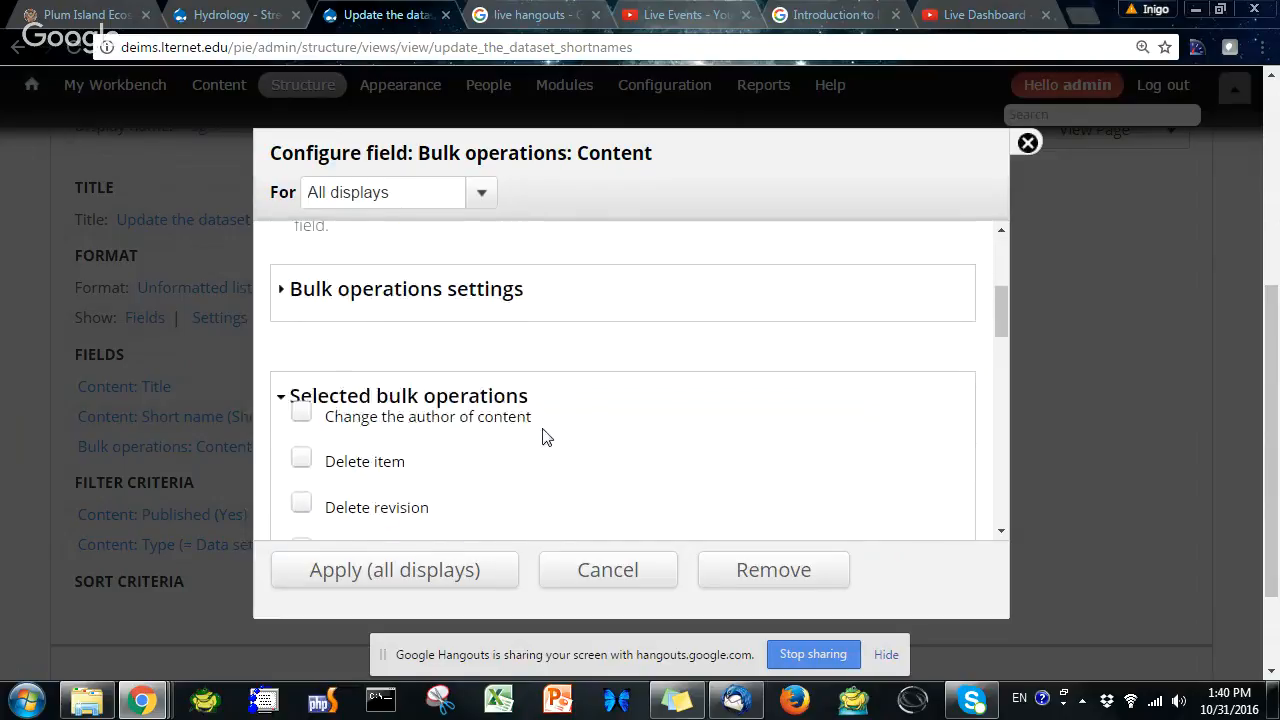
scroll(545, 437, down, 1)
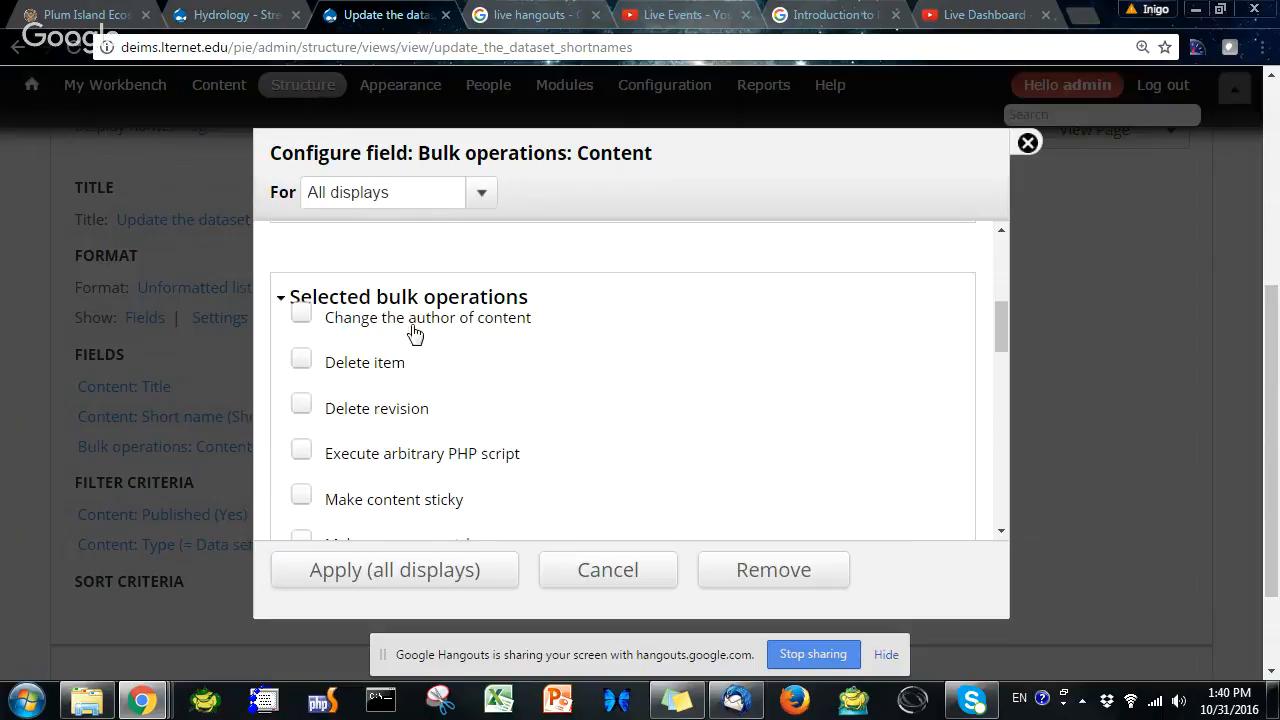
scroll(563, 406, down, 1)
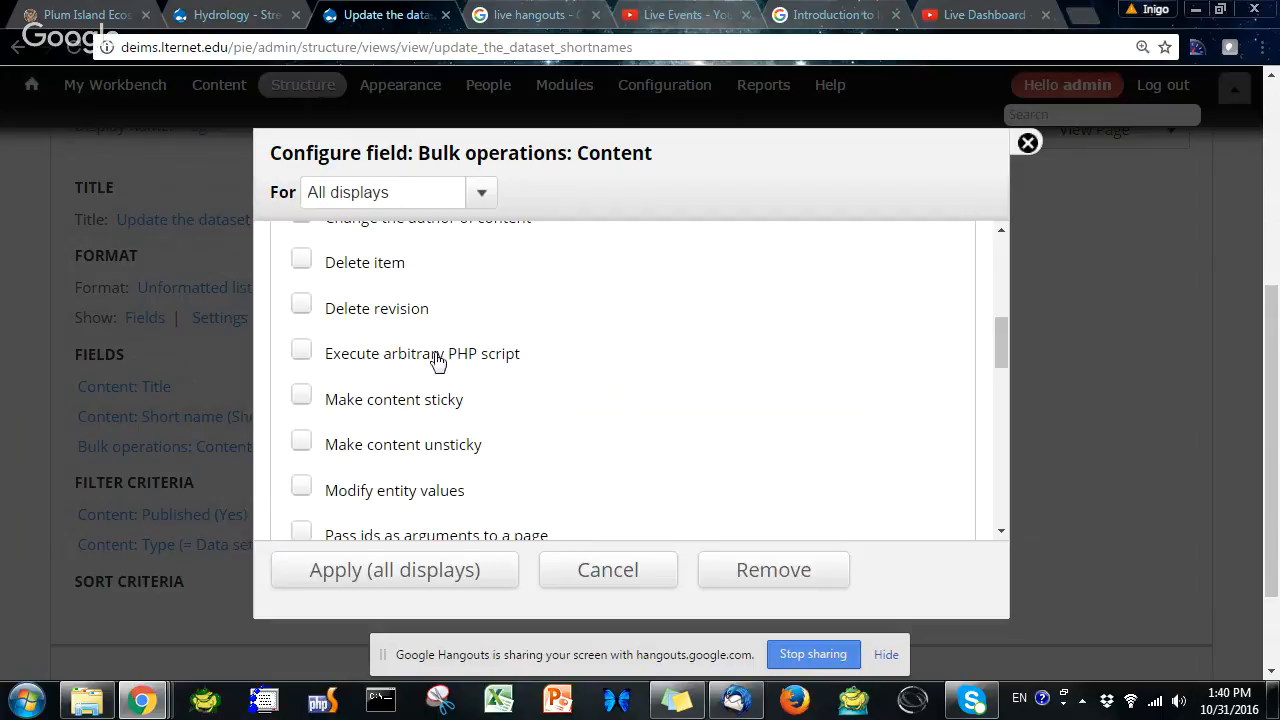
scroll(575, 452, down, 2)
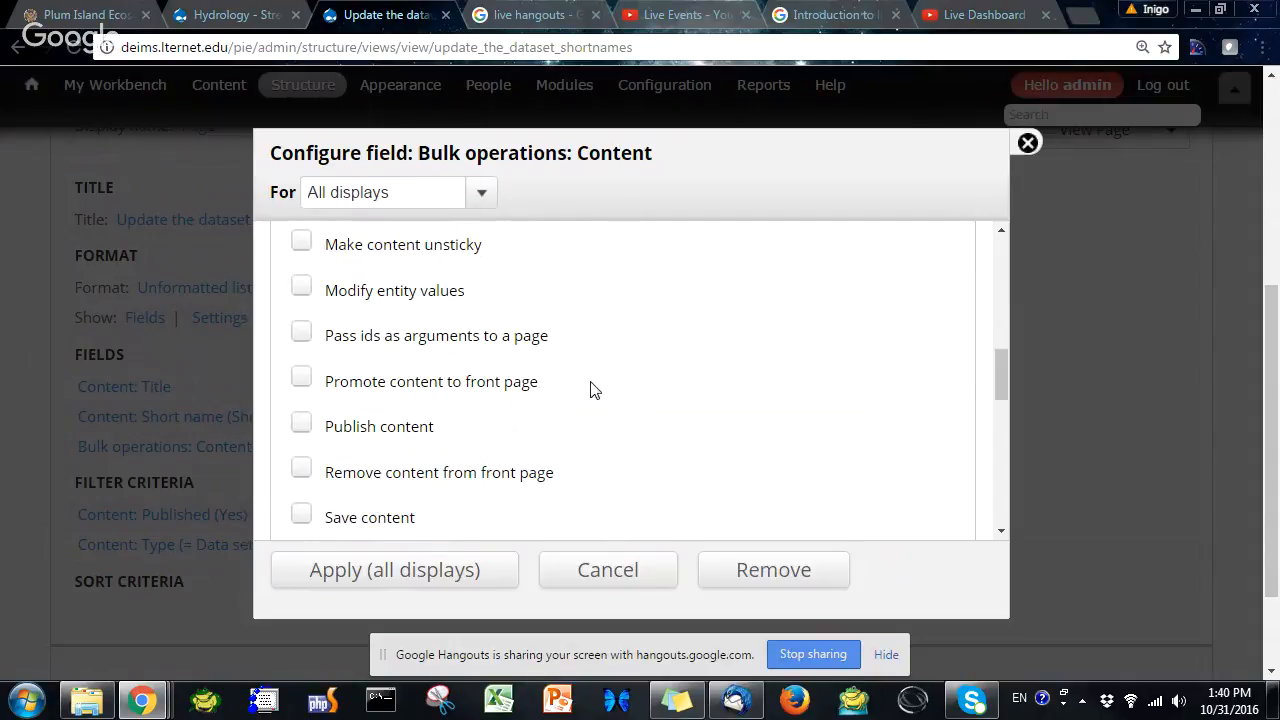
scroll(590, 389, down, 1)
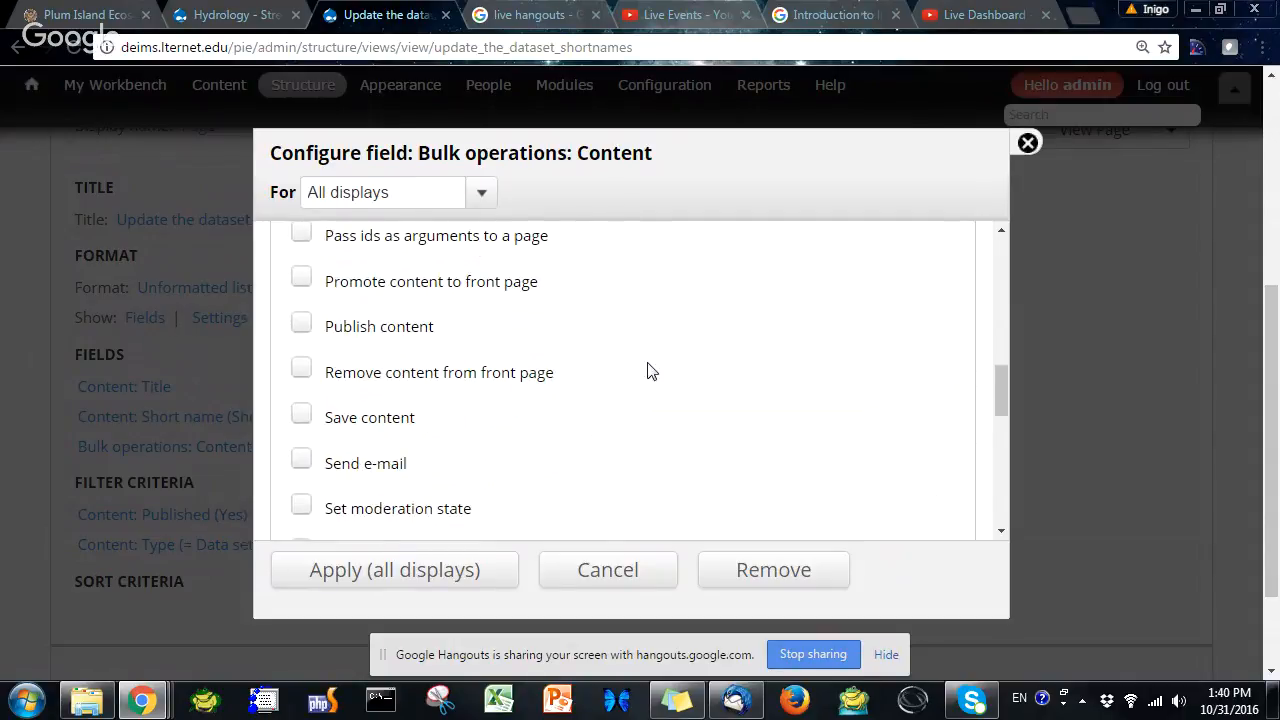
scroll(644, 380, down, 1)
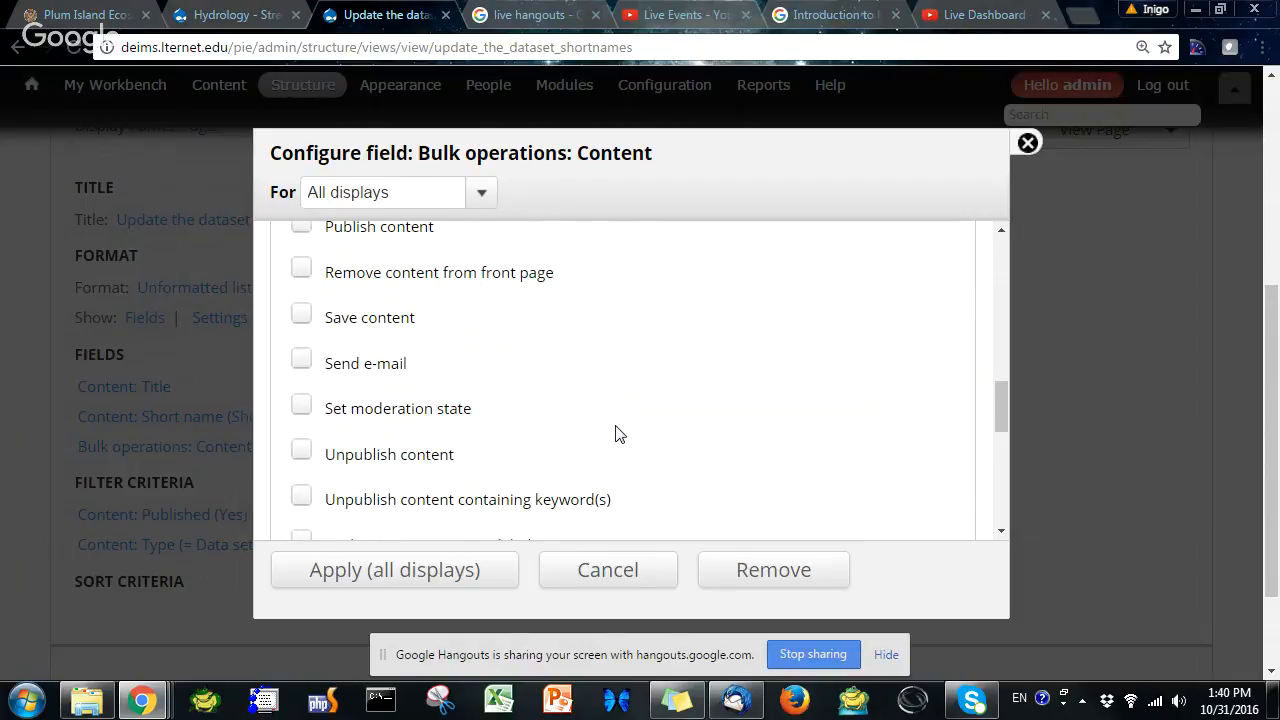
scroll(616, 433, down, 2)
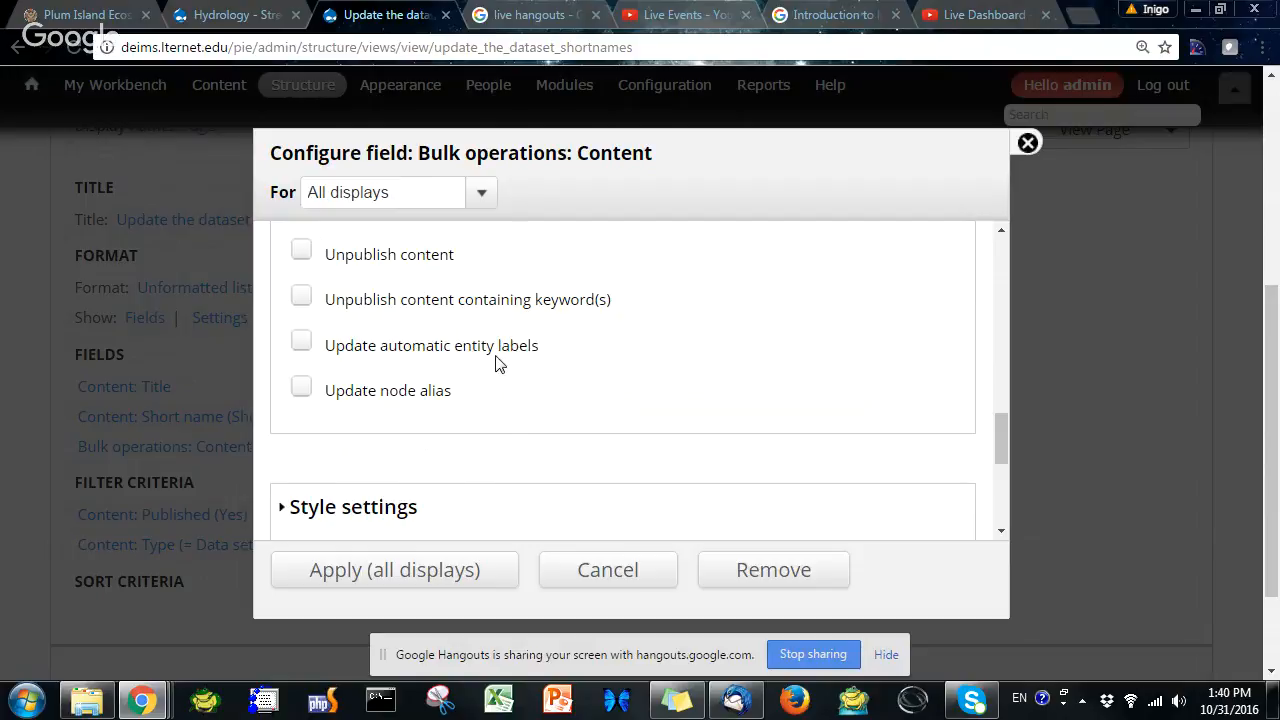
Enable the Modify entity values operation and limit its display values to Short name
scroll(670, 437, up, 4)
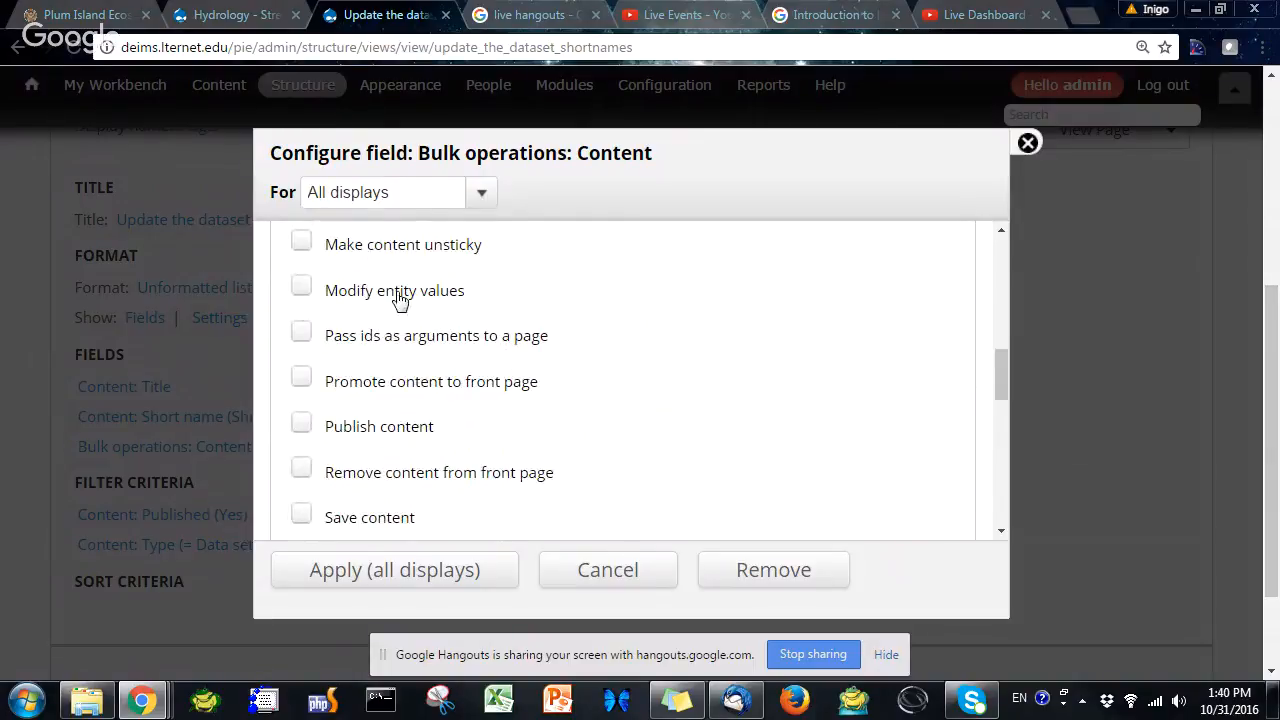
click(304, 290)
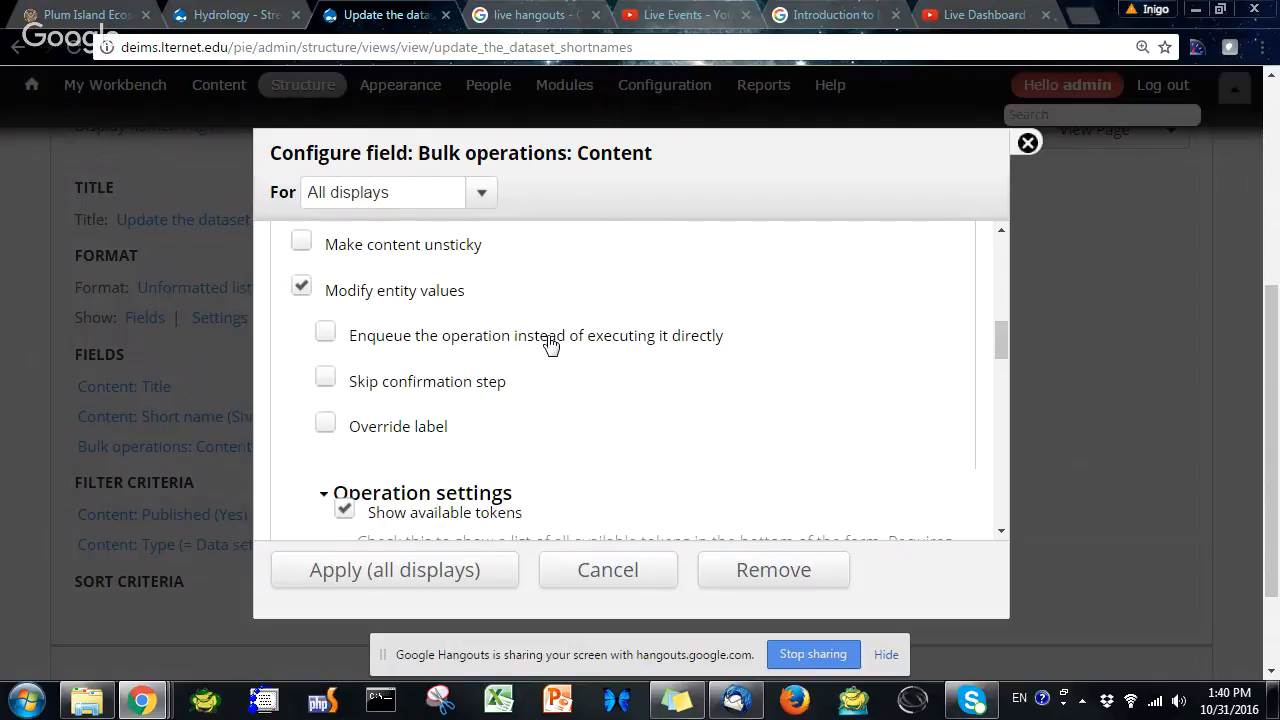
scroll(603, 394, down, 2)
scroll(603, 394, up, 2)
scroll(547, 406, down, 3)
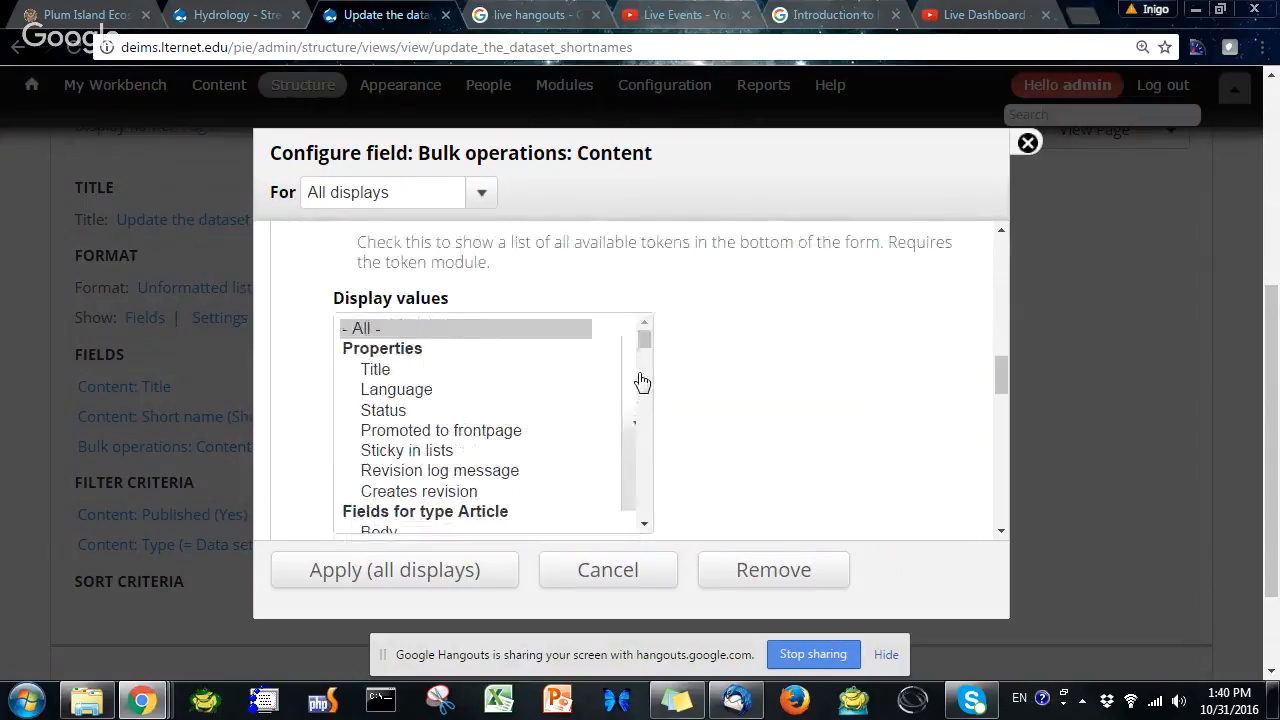
scroll(480, 414, up, 2)
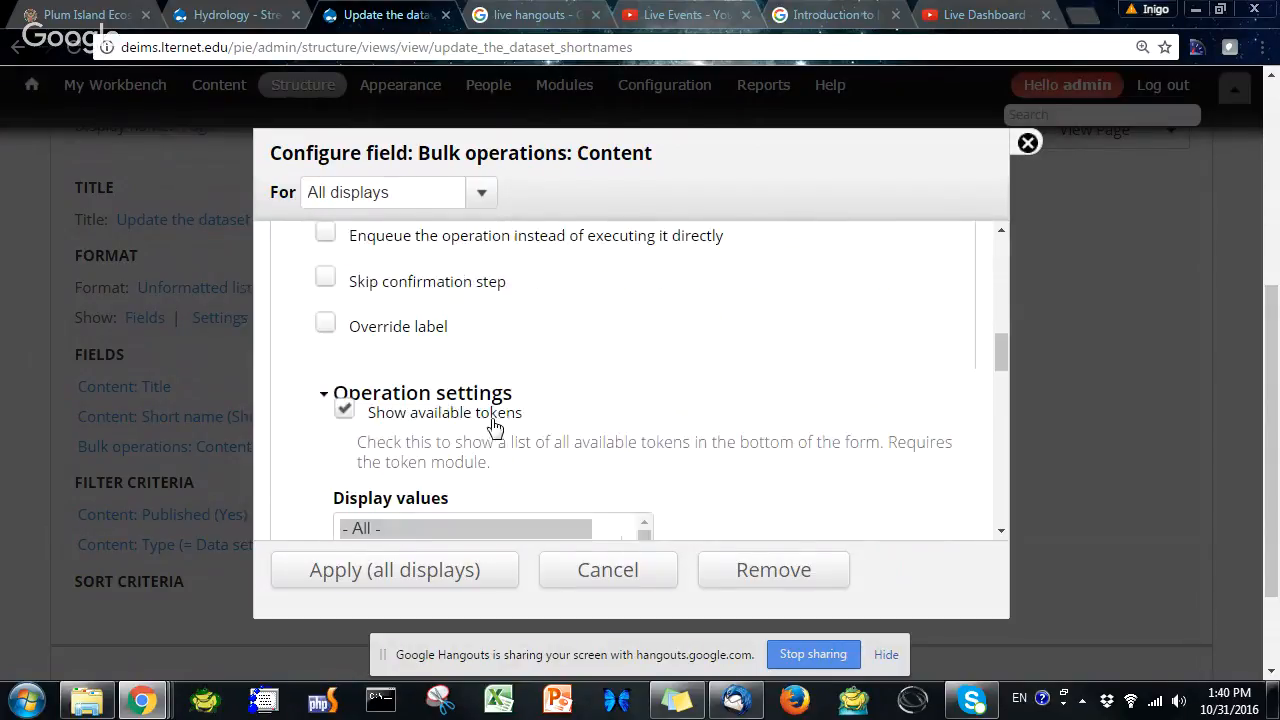
scroll(428, 424, up, 1)
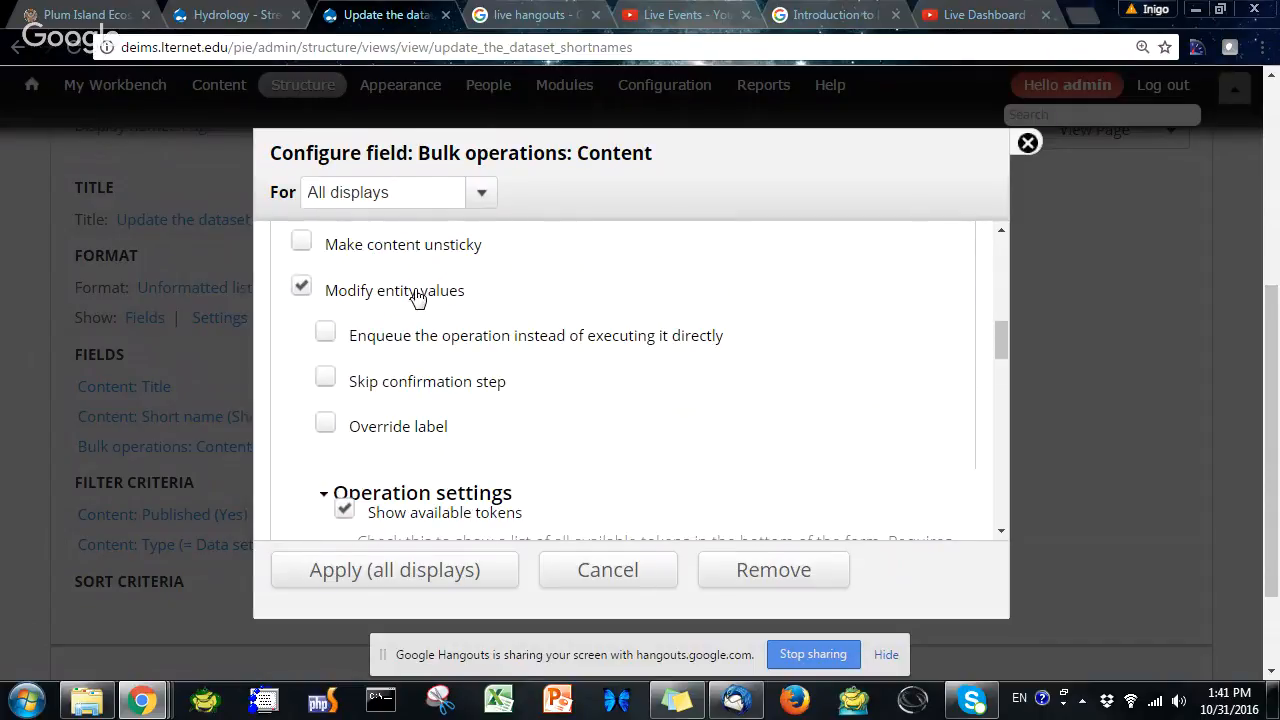
scroll(462, 458, down, 2)
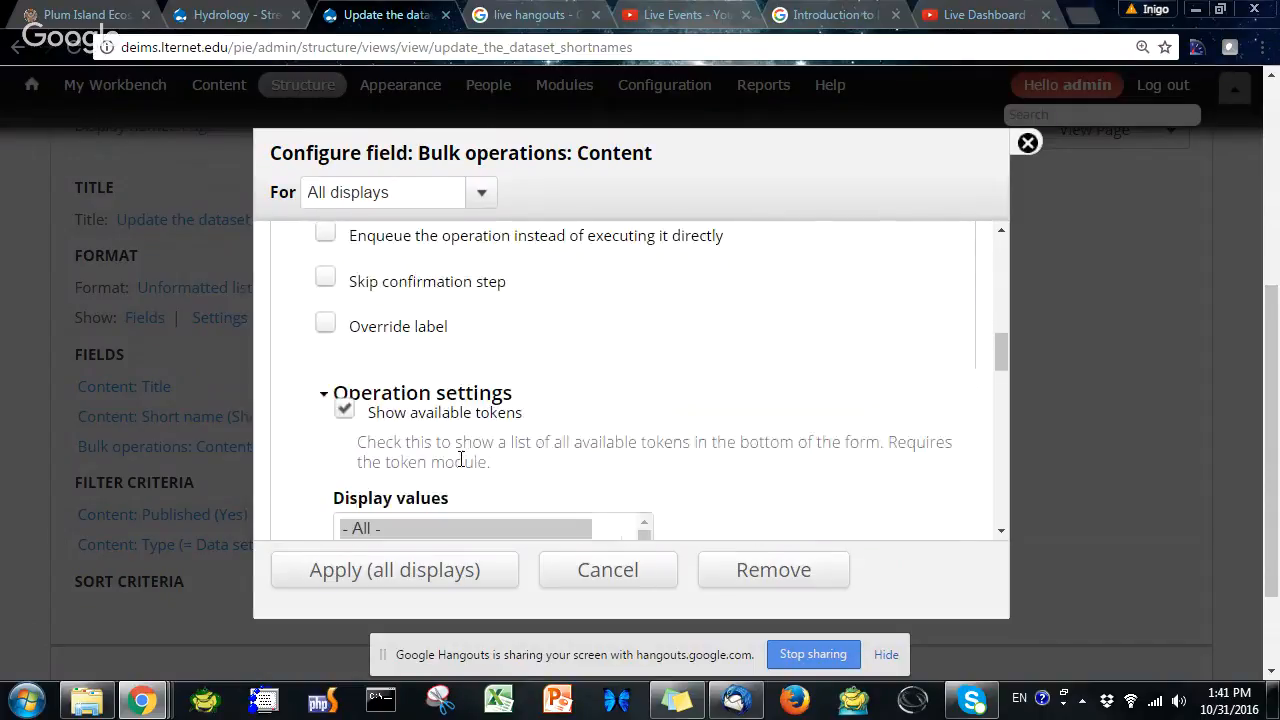
scroll(461, 463, down, 1)
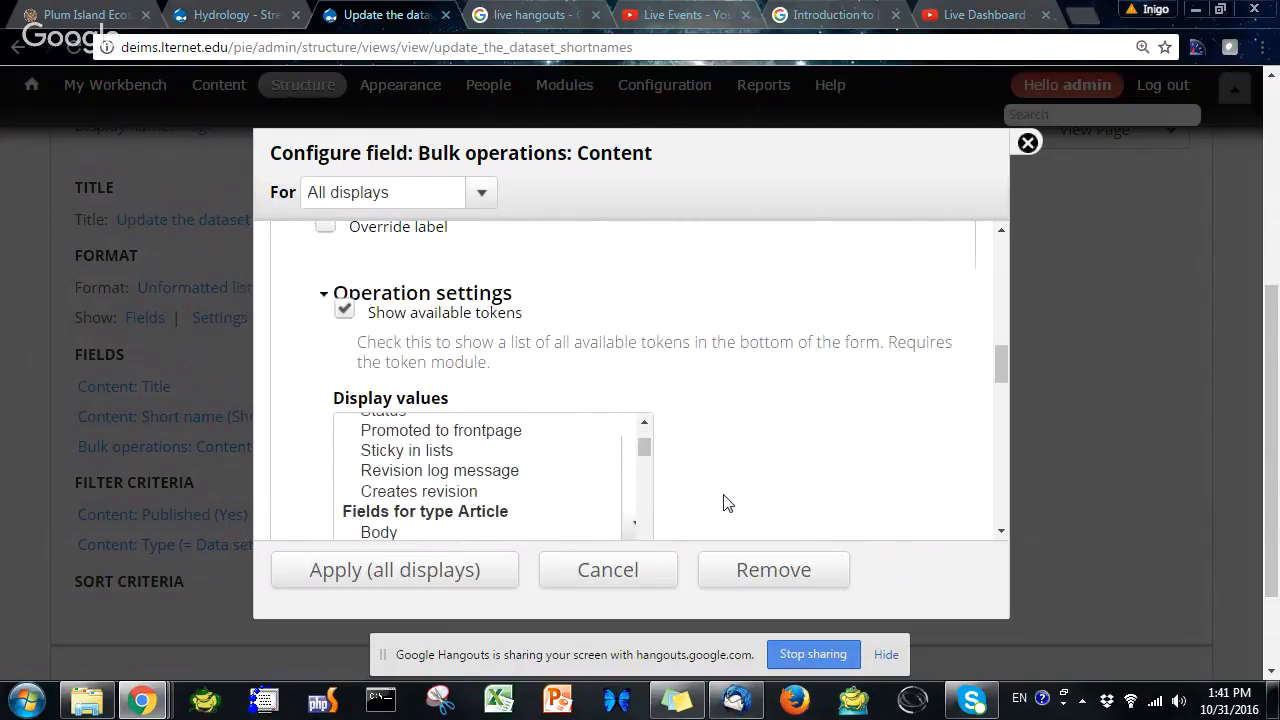
scroll(808, 421, down, 1)
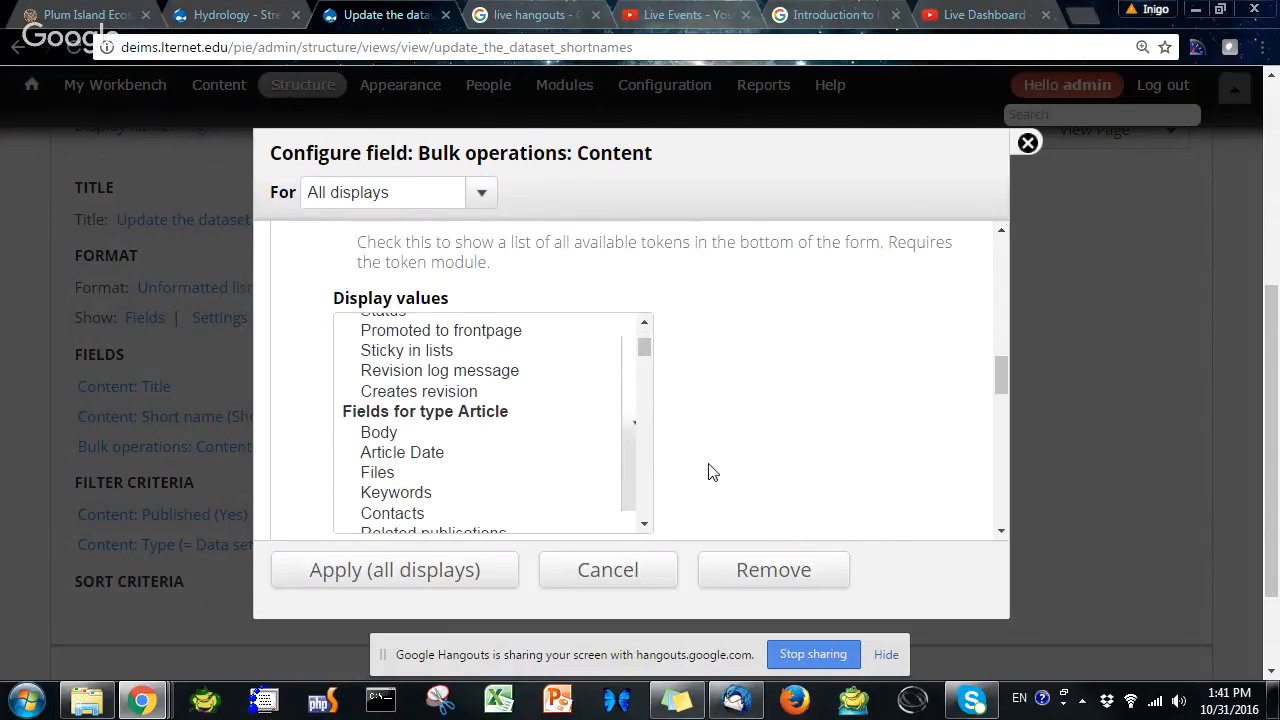
drag(646, 349, 657, 420)
click(432, 476)
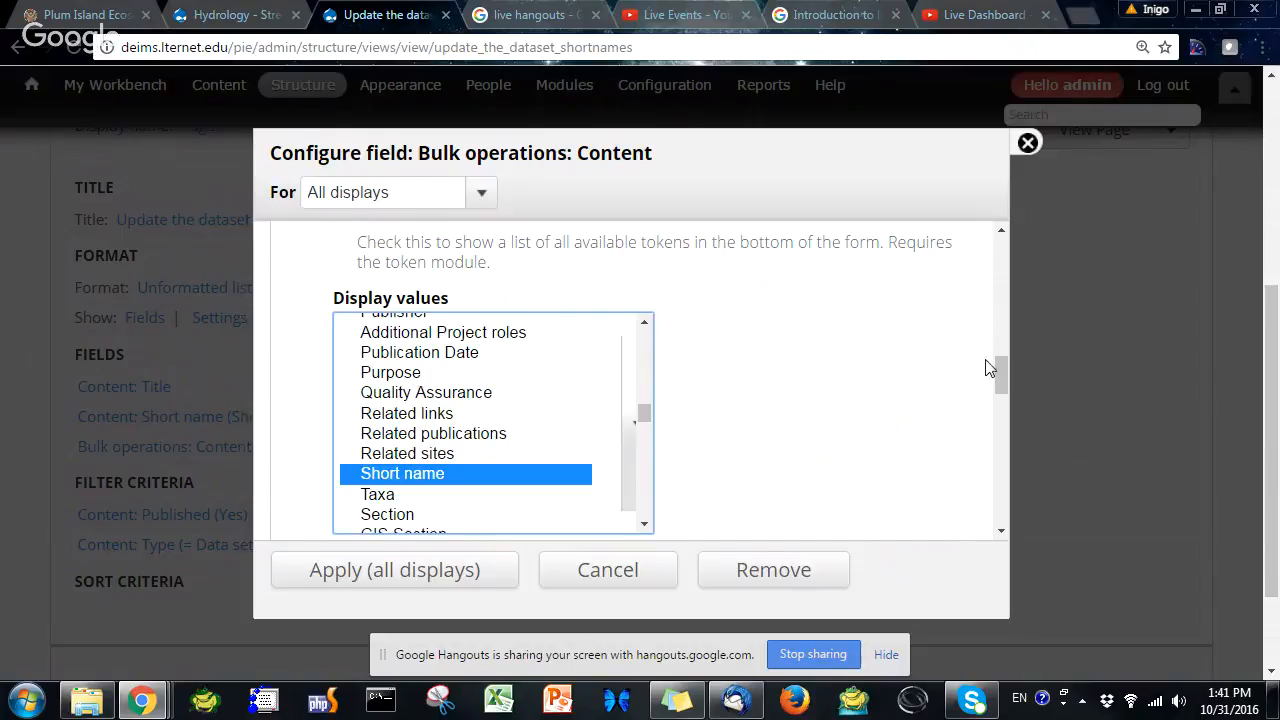
Apply the bulk operations field settings to all displays and save the view
drag(1002, 368, 1002, 452)
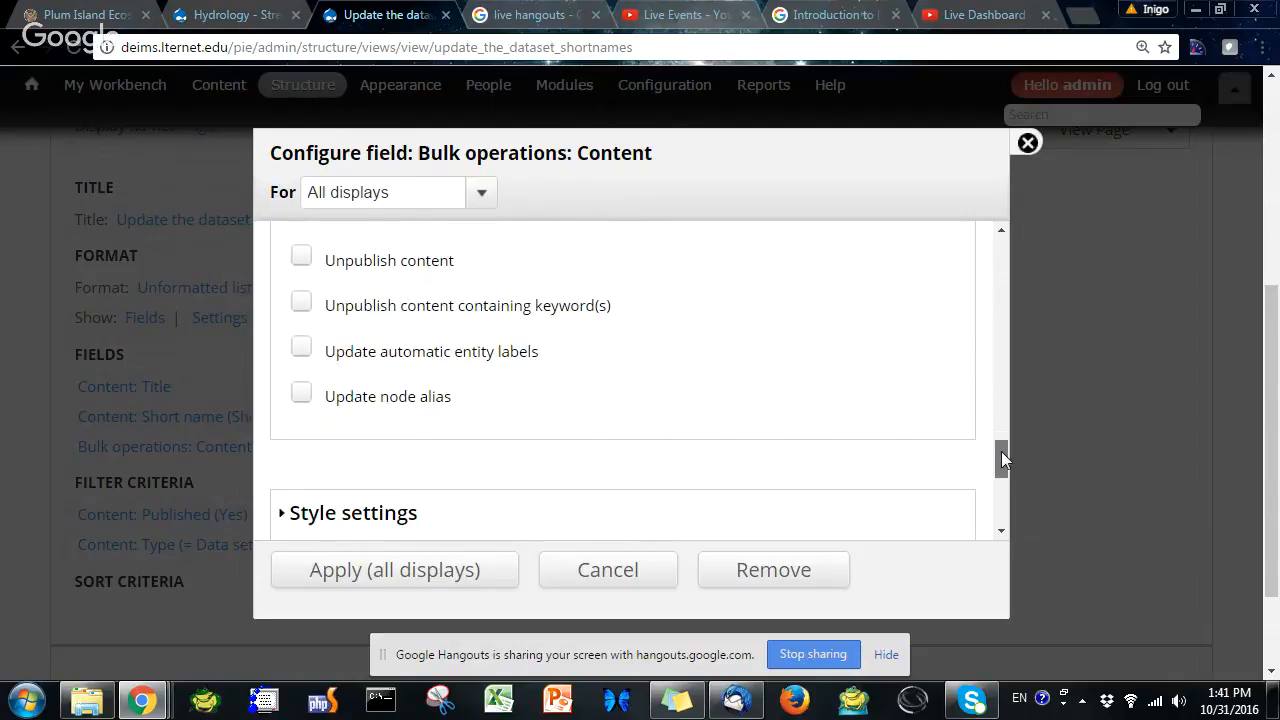
click(465, 580)
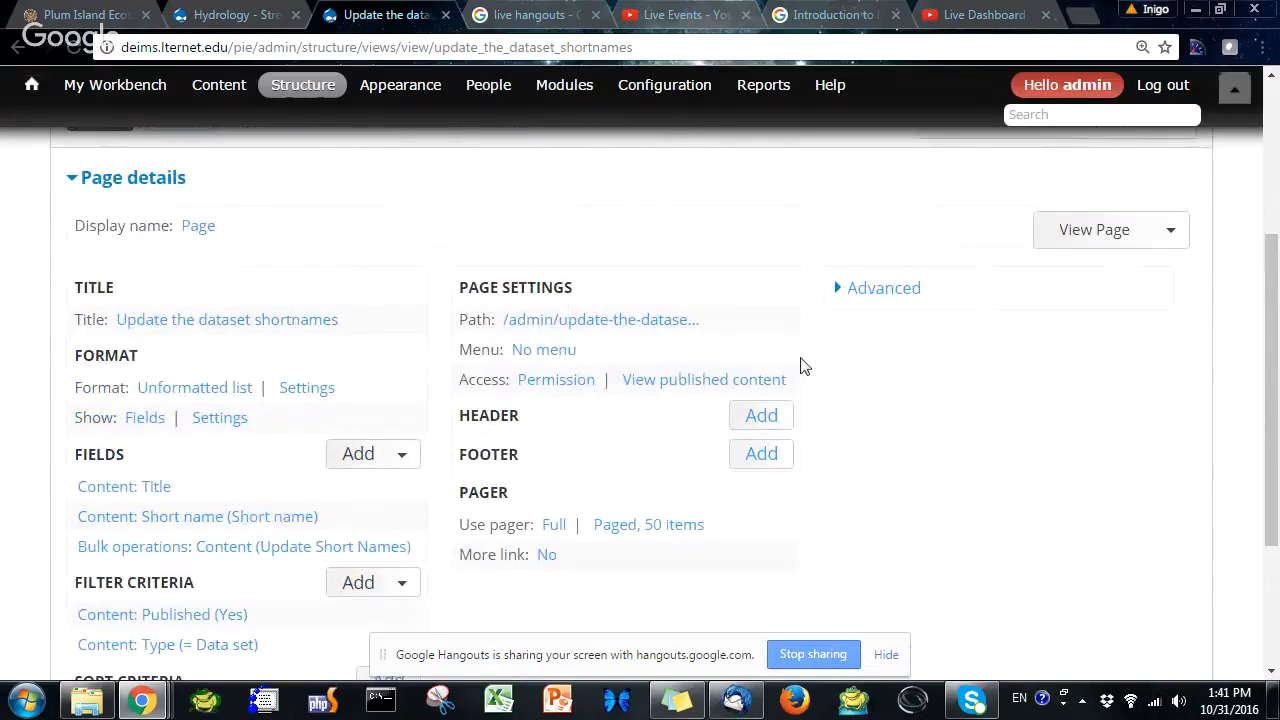
scroll(966, 346, down, 2)
scroll(934, 363, up, 5)
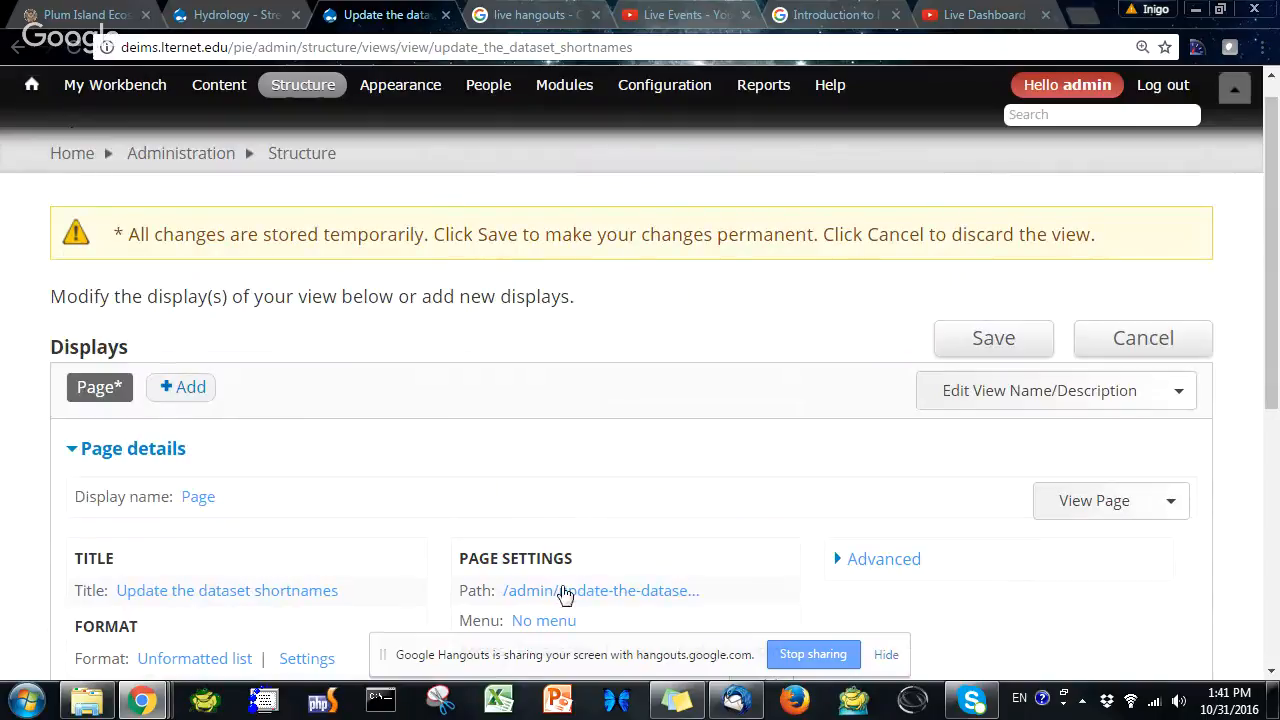
click(995, 339)
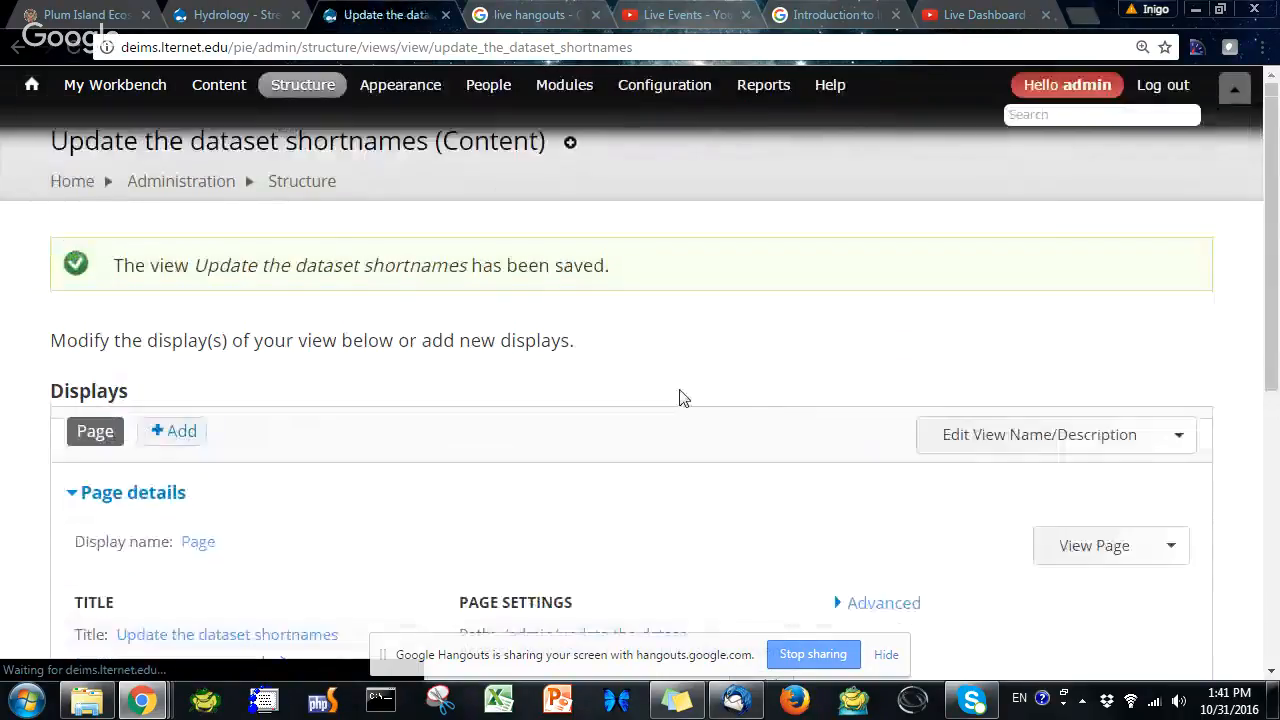
Open the view's page and scroll through the listed datasets and their short name entries
scroll(690, 400, down, 2)
scroll(555, 425, down, 2)
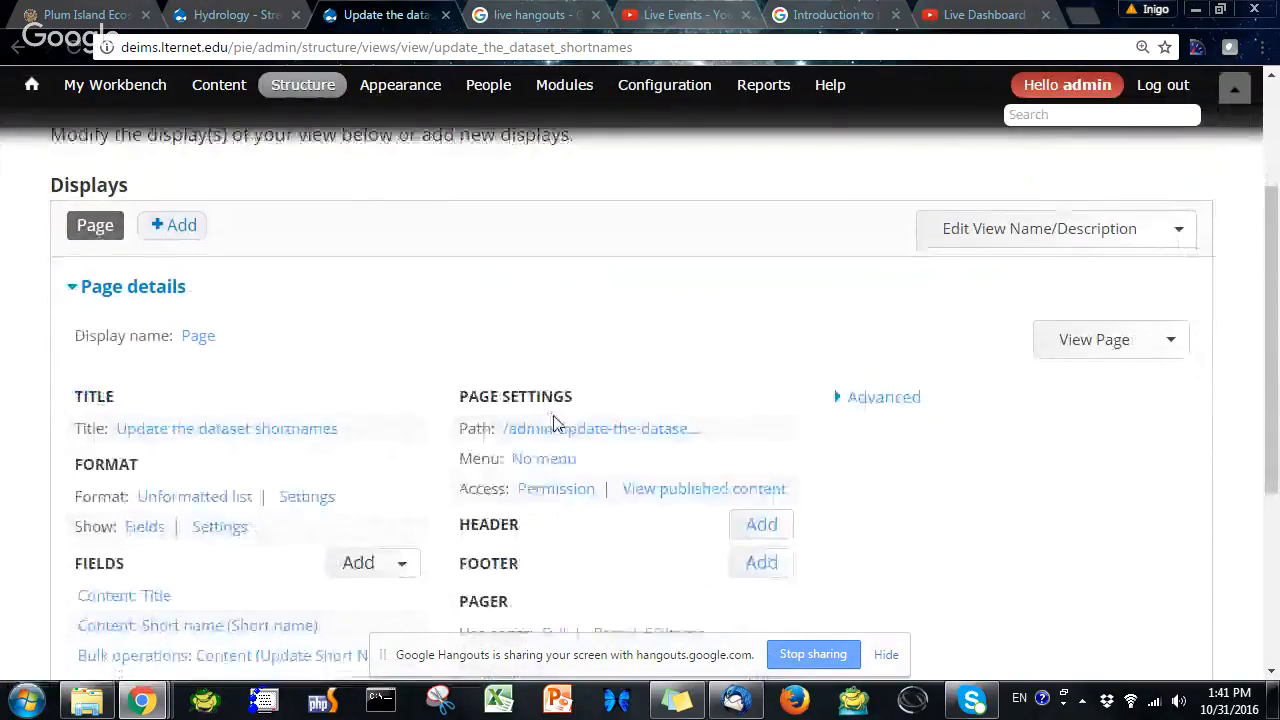
scroll(353, 425, up, 3)
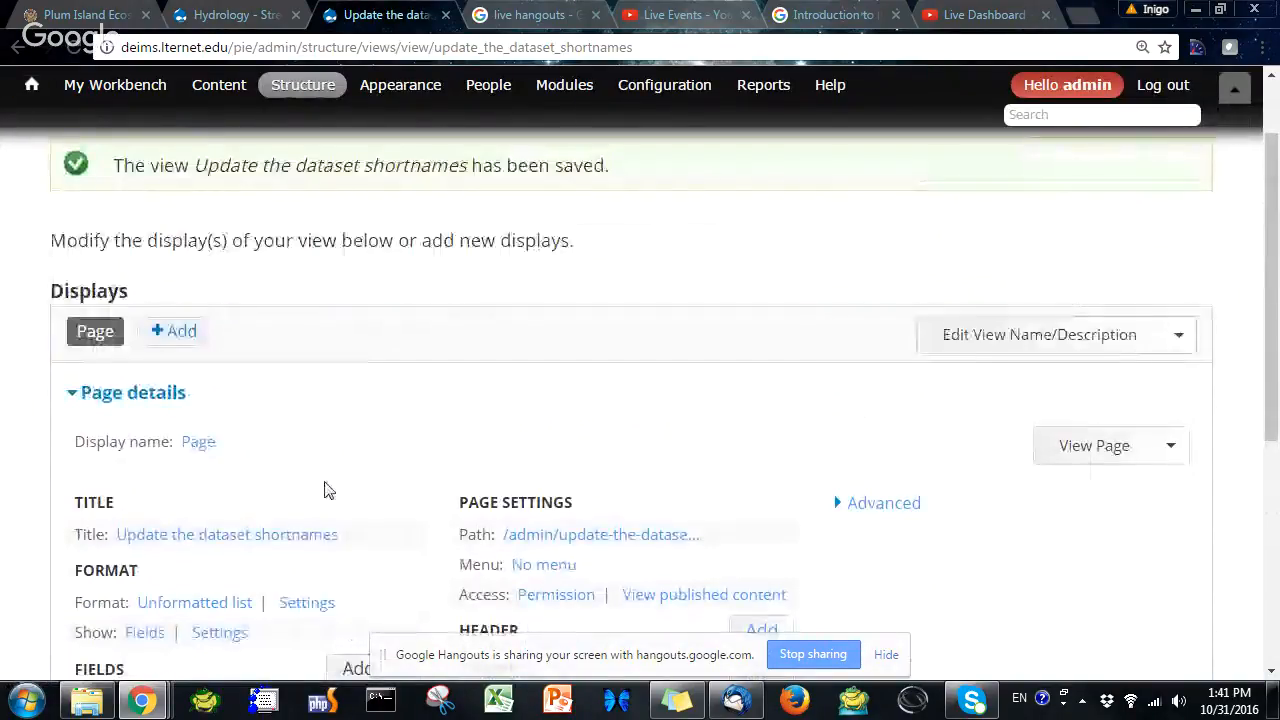
click(1085, 452)
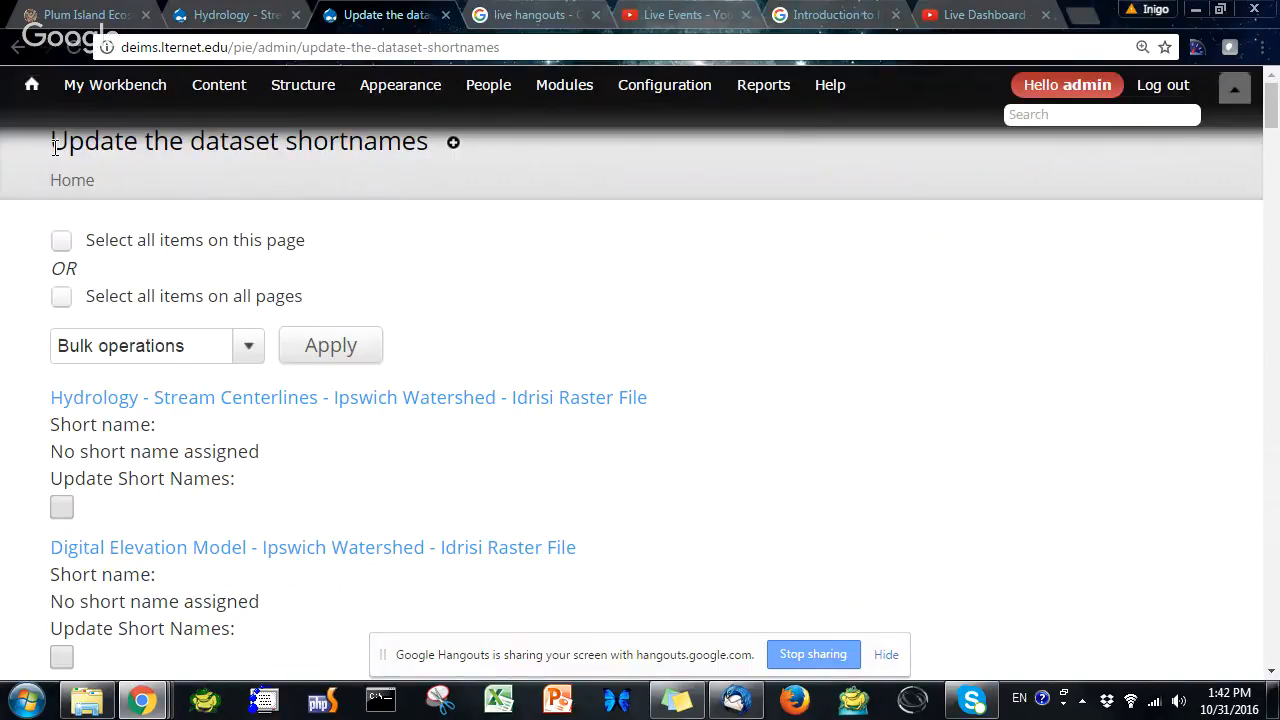
drag(54, 148, 429, 151)
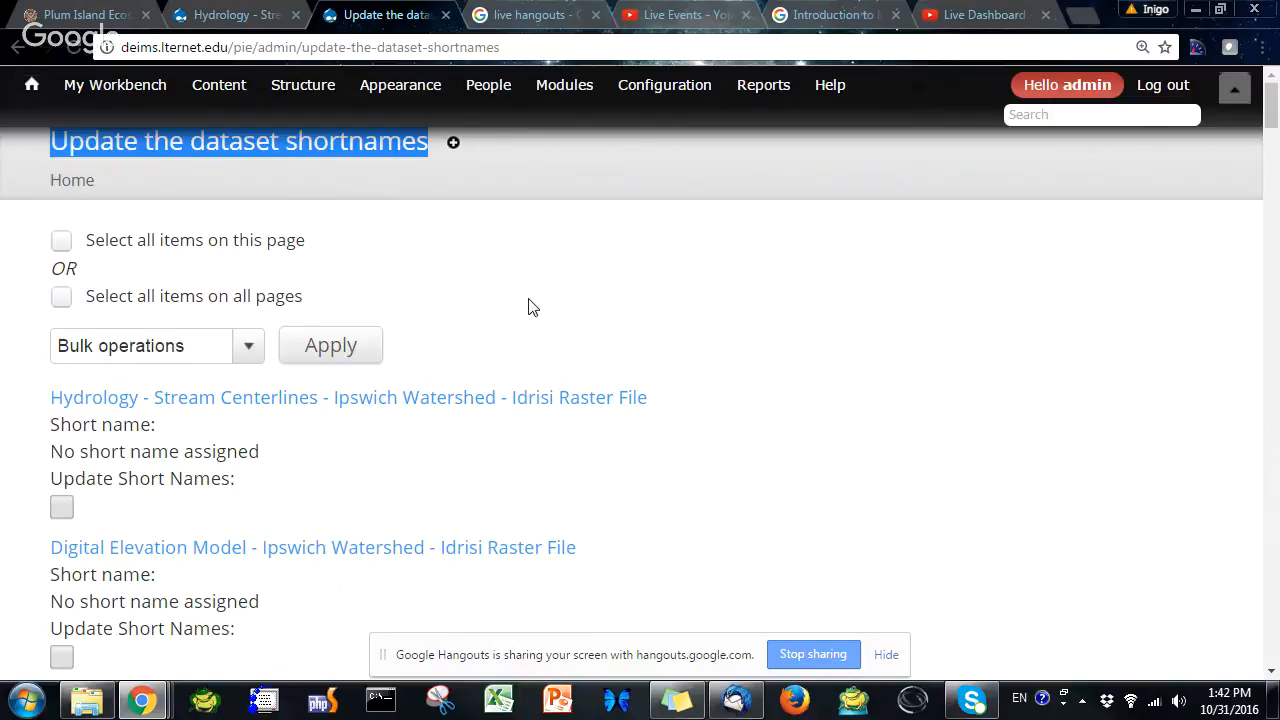
scroll(530, 305, down, 4)
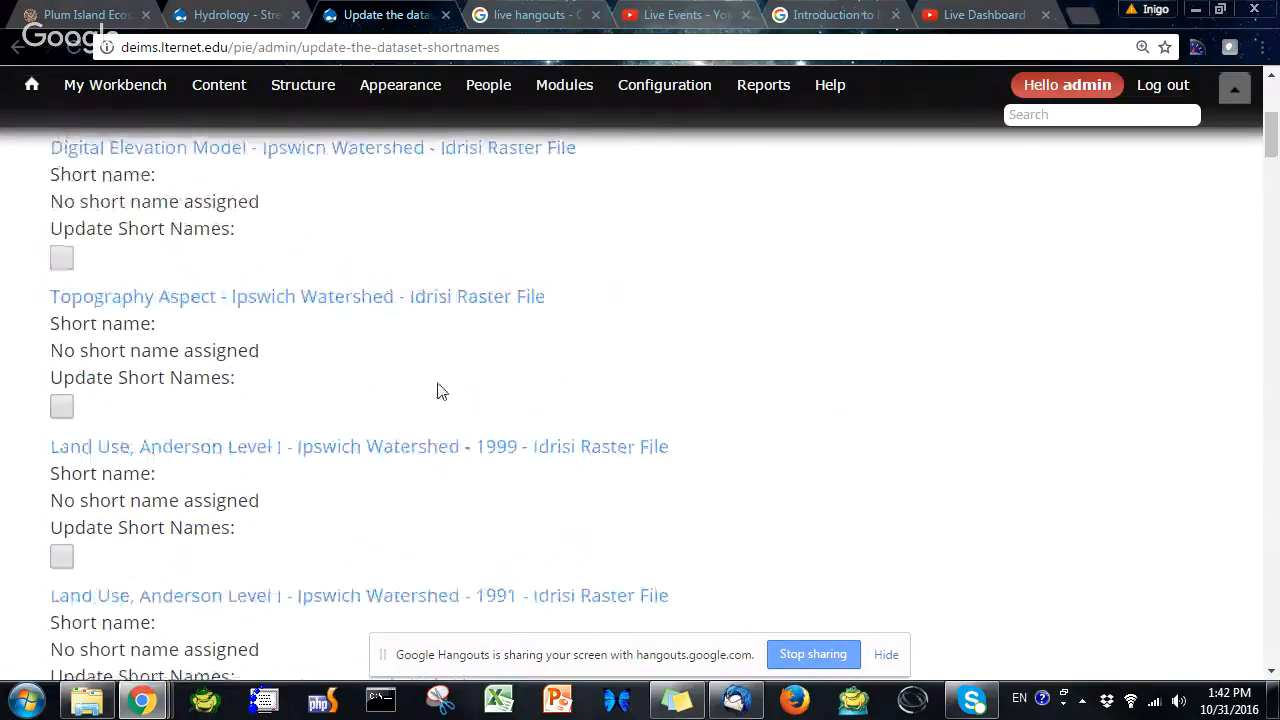
scroll(440, 390, down, 4)
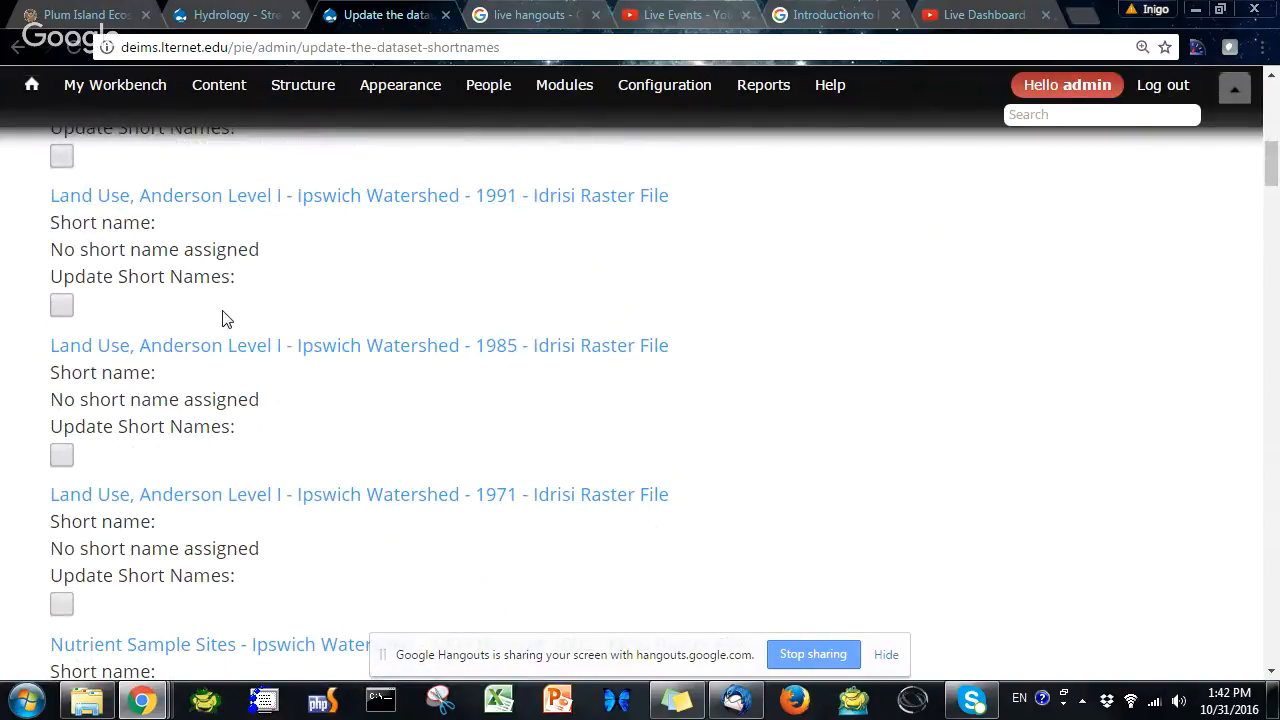
scroll(228, 322, down, 8)
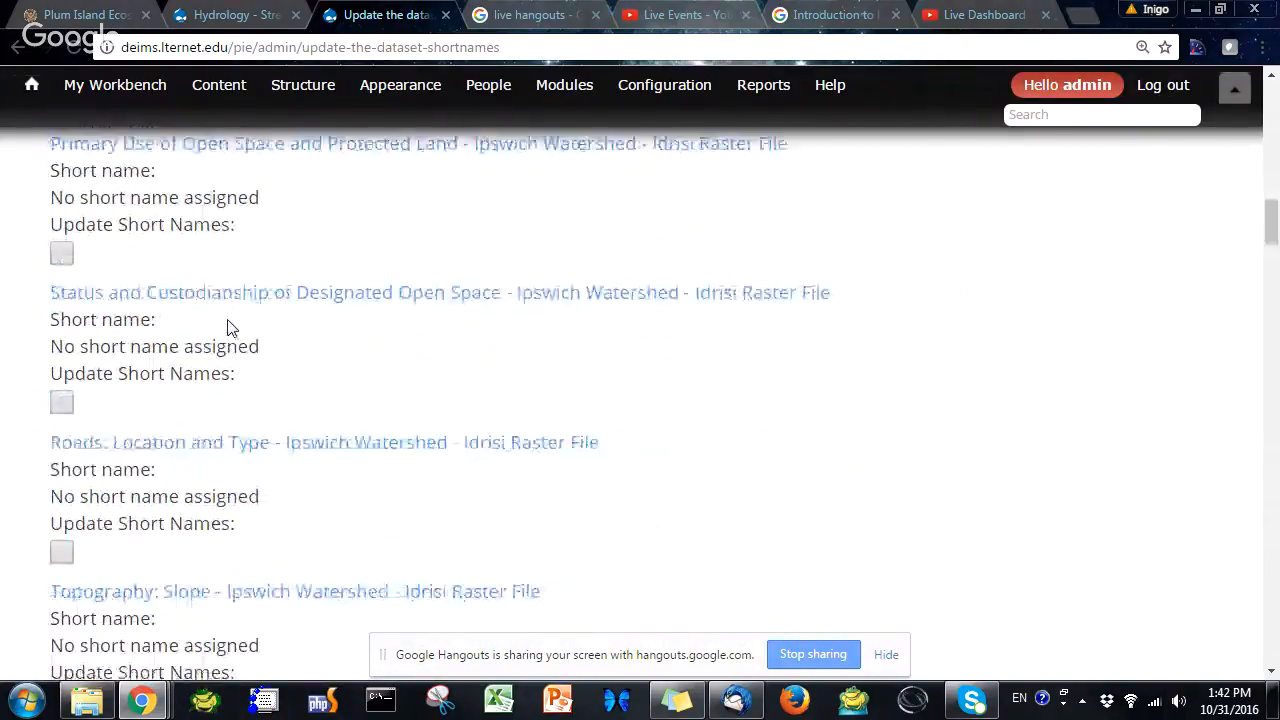
scroll(228, 328, down, 6)
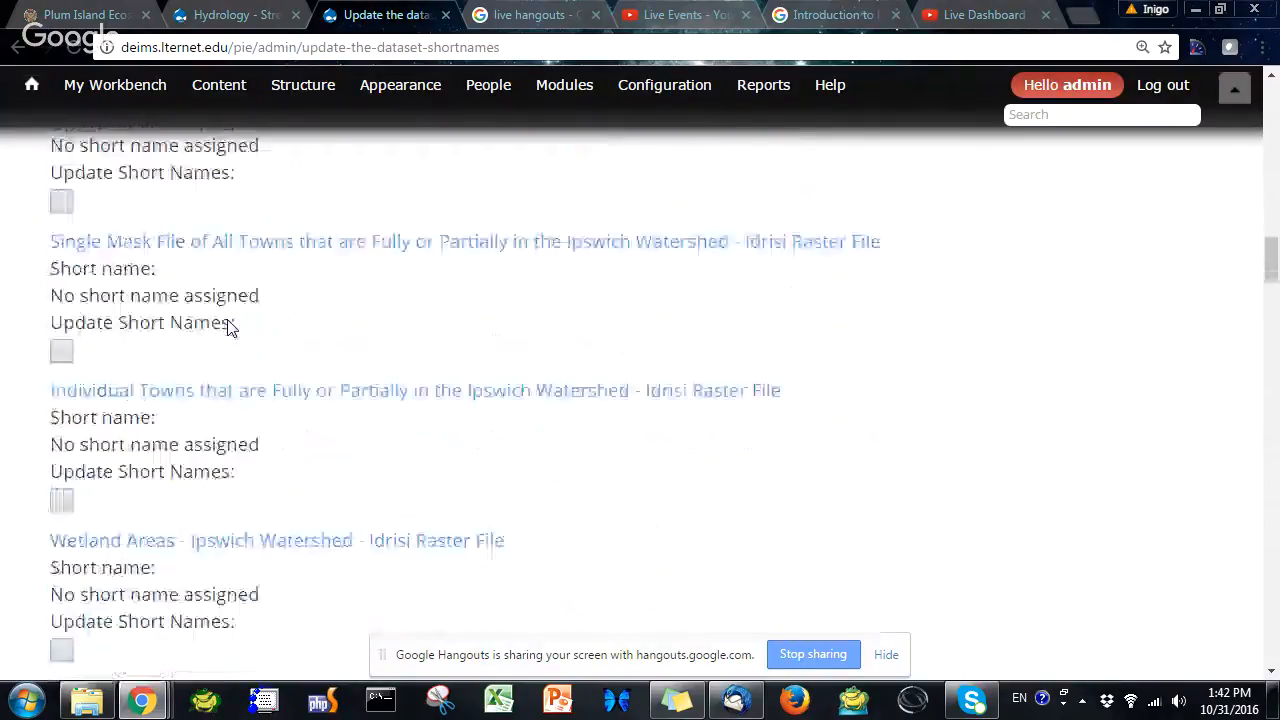
scroll(228, 325, down, 8)
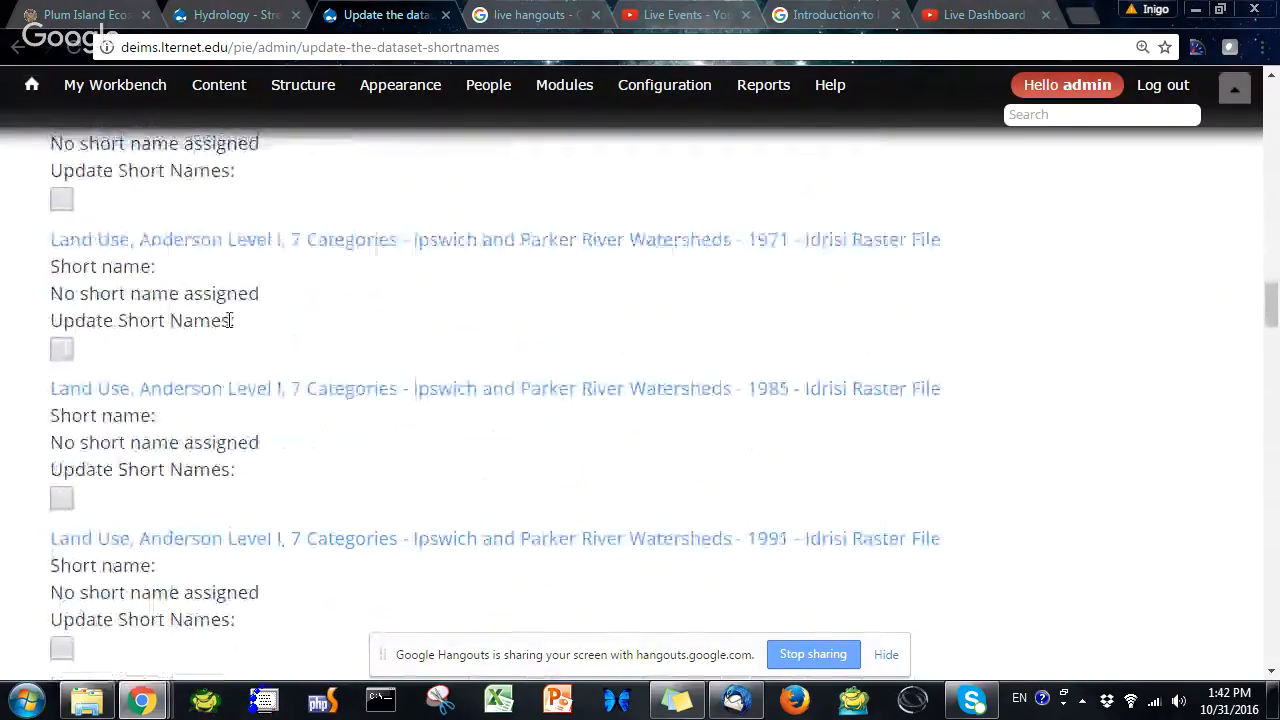
scroll(228, 319, down, 3)
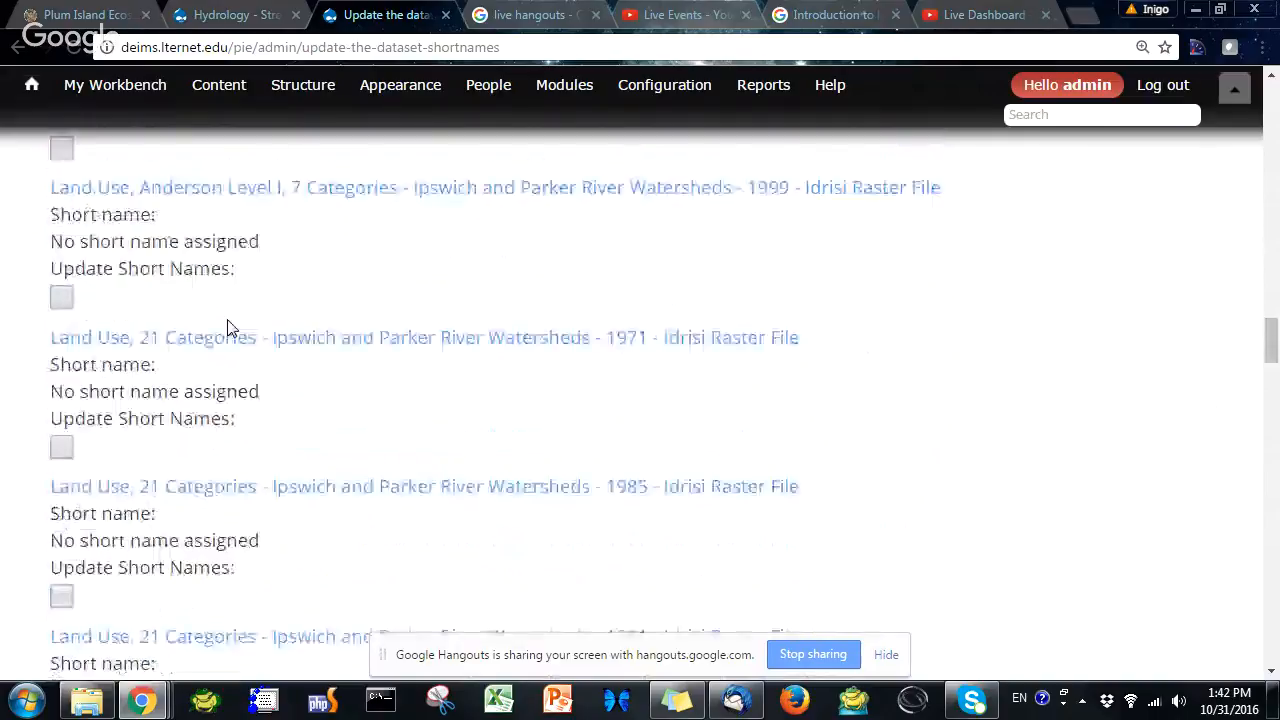
scroll(228, 319, down, 2)
scroll(228, 322, down, 3)
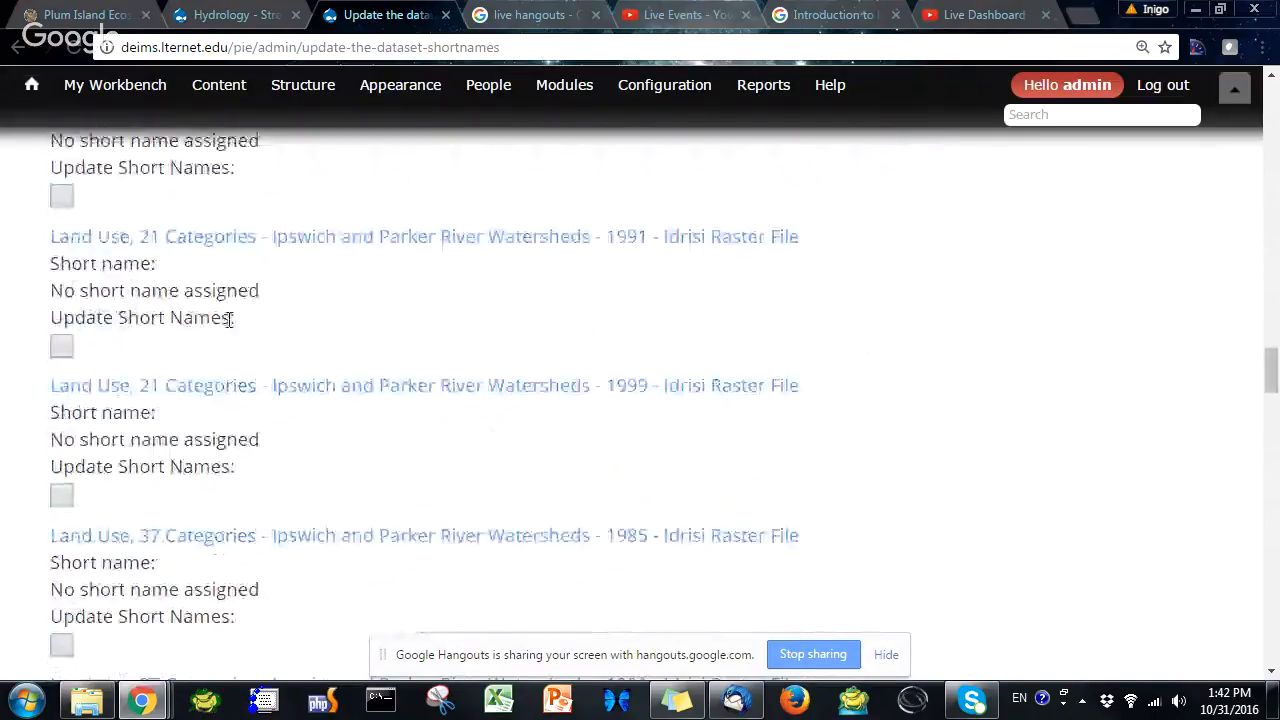
scroll(228, 327, down, 4)
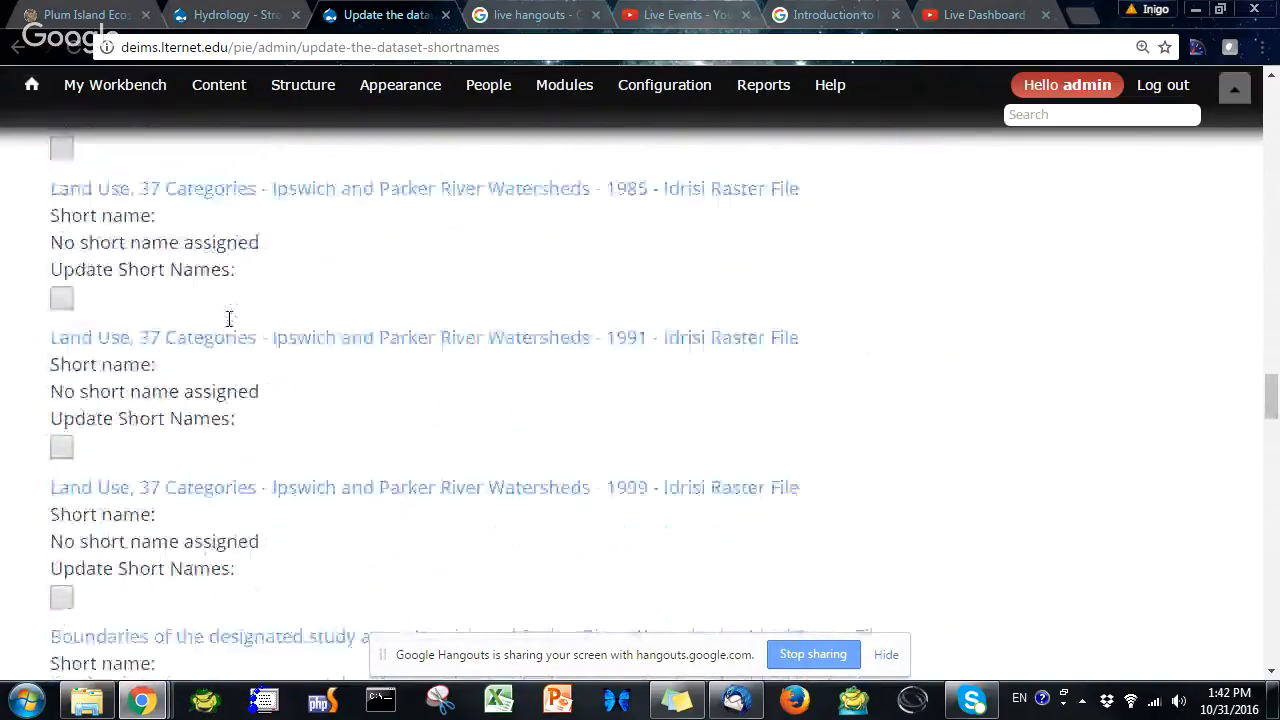
scroll(228, 324, down, 7)
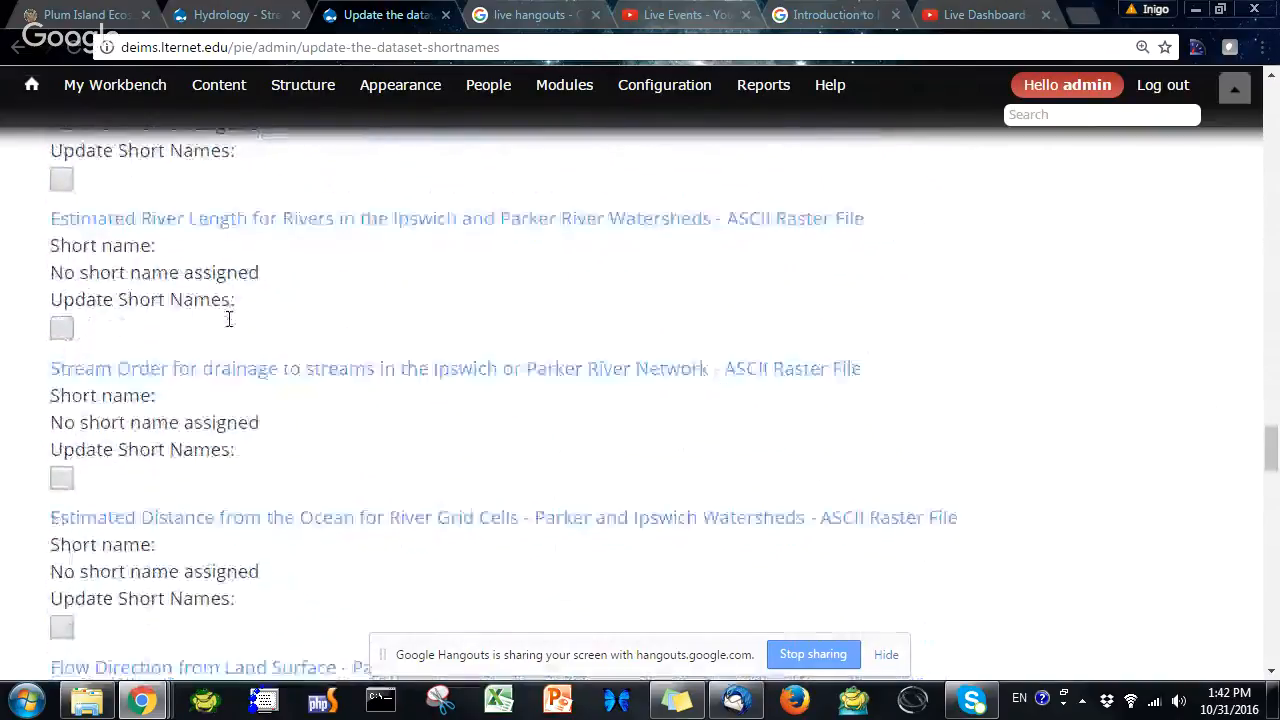
scroll(228, 326, down, 8)
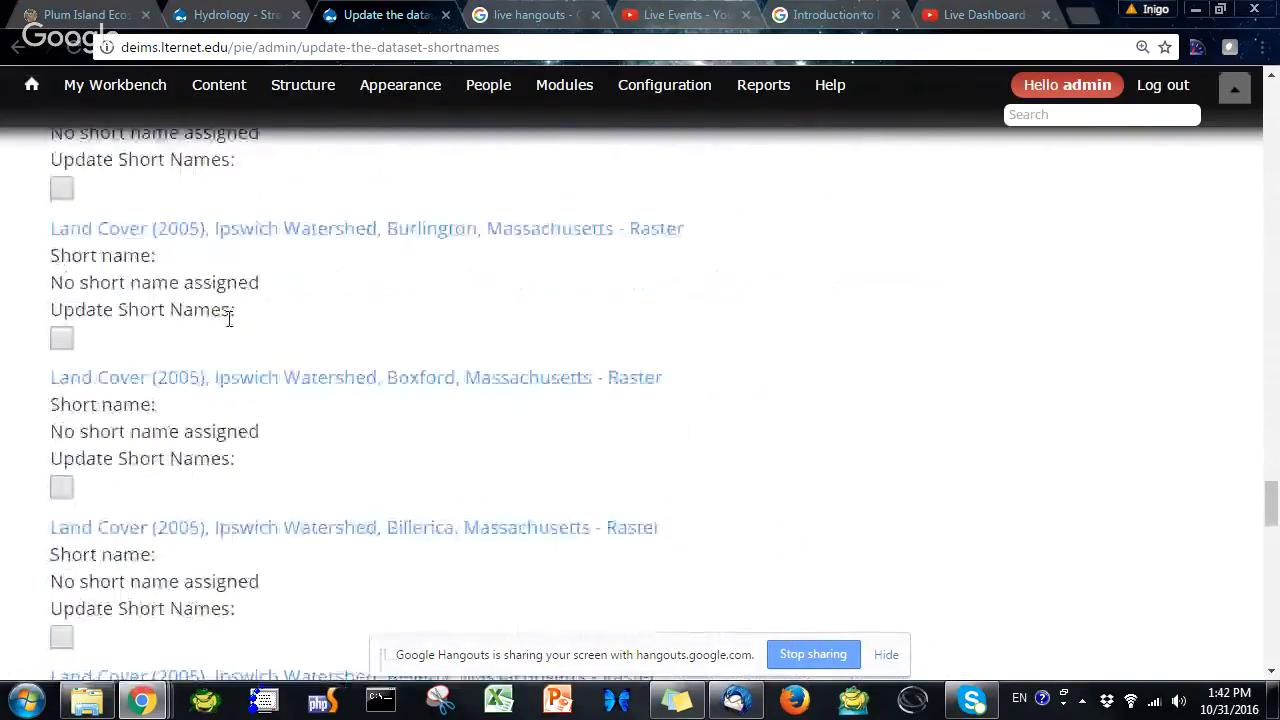
scroll(228, 318, down, 9)
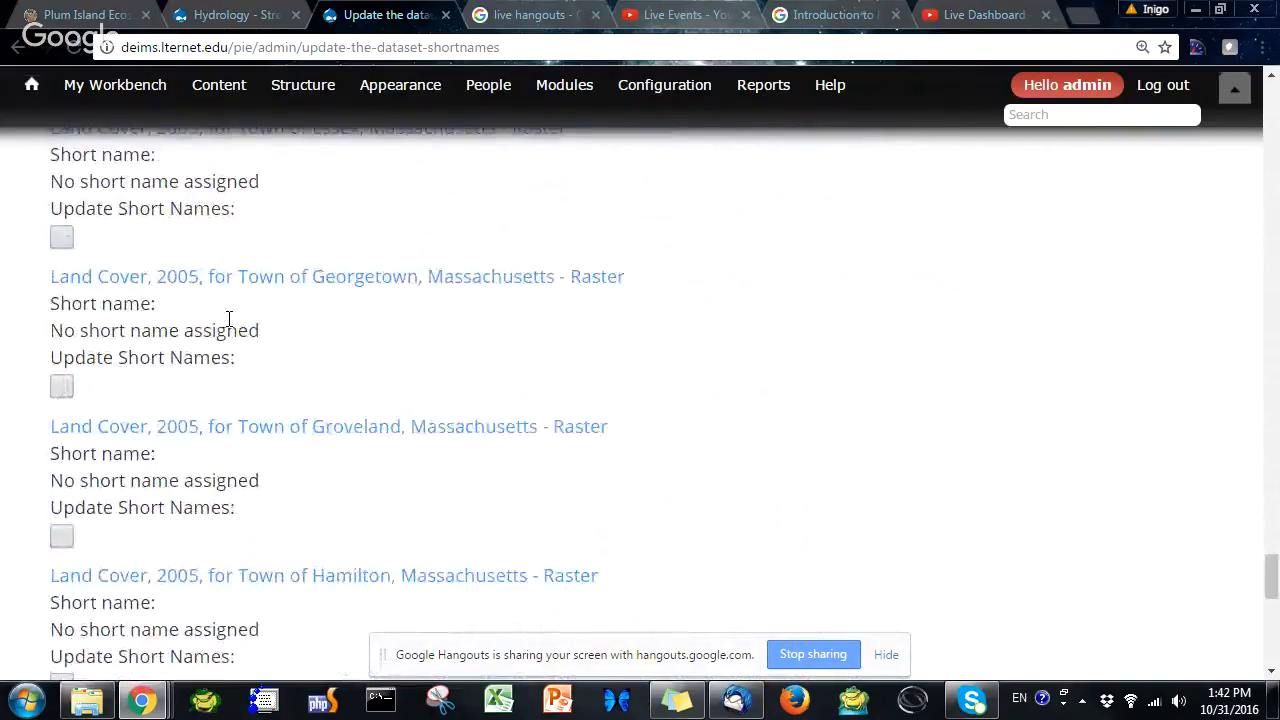
scroll(228, 320, down, 5)
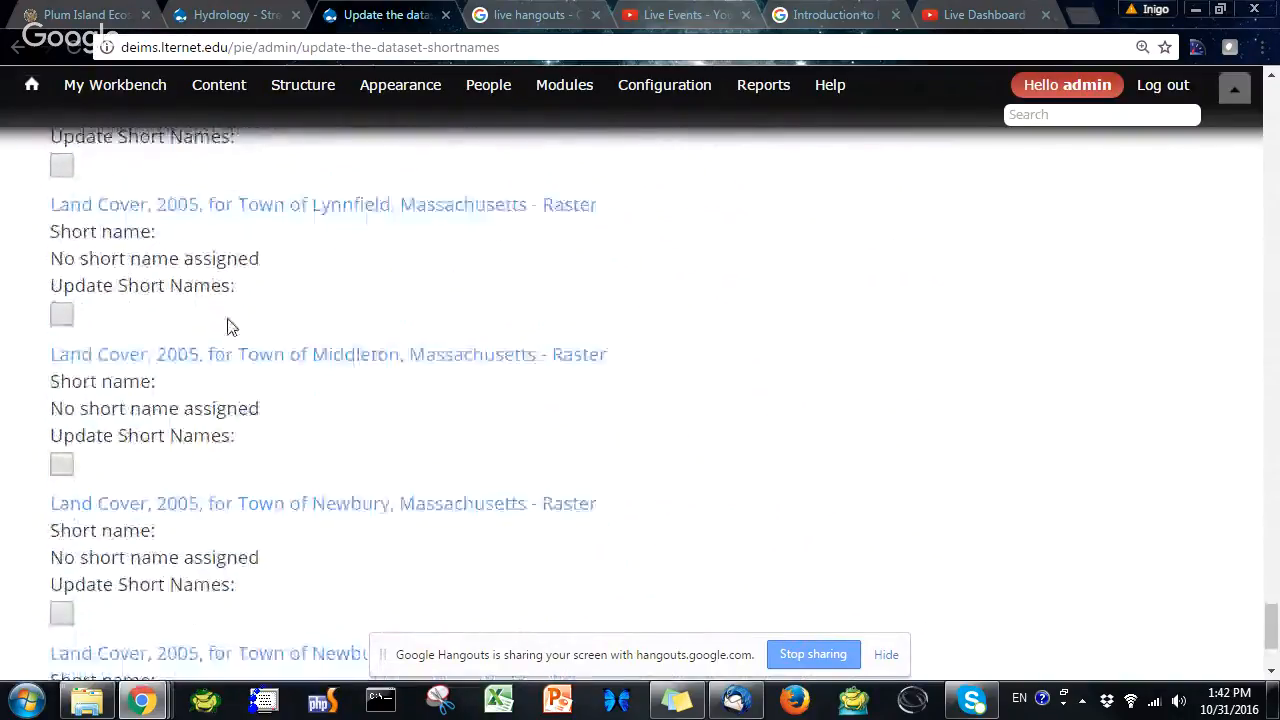
scroll(229, 326, down, 2)
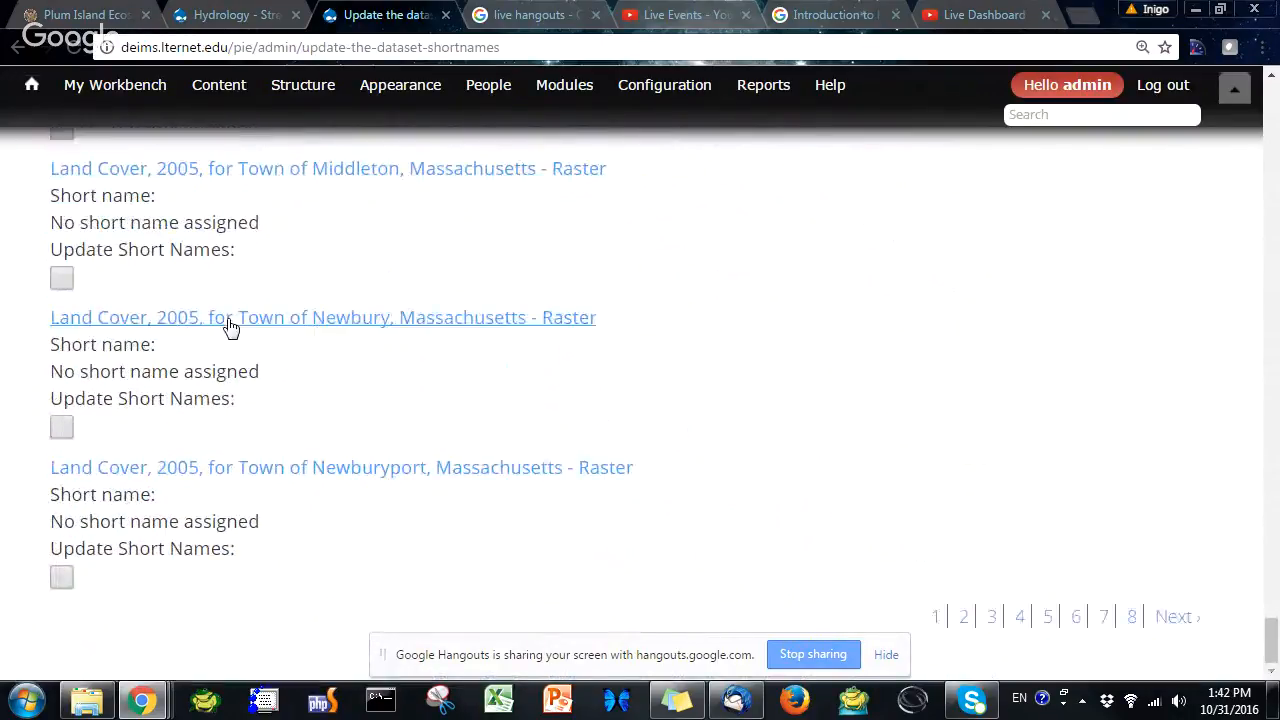
scroll(294, 311, up, 7)
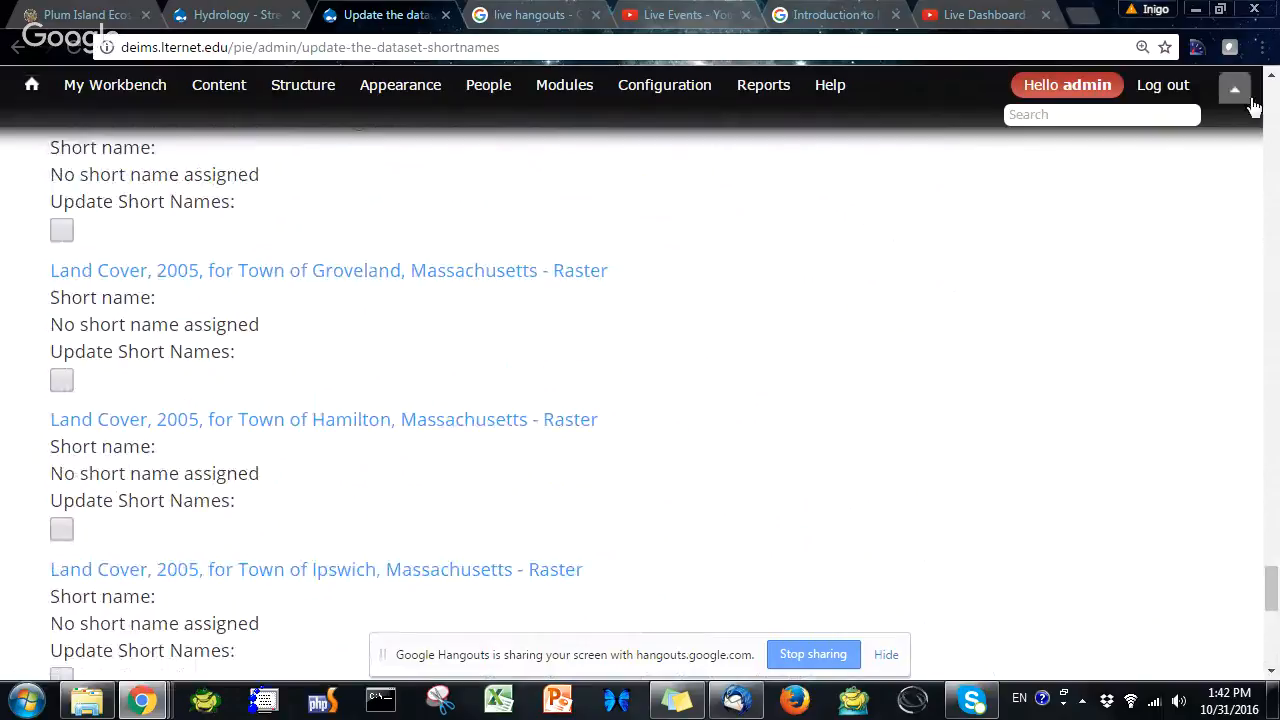
scroll(1272, 100, up, 5)
scroll(1272, 100, up, 10)
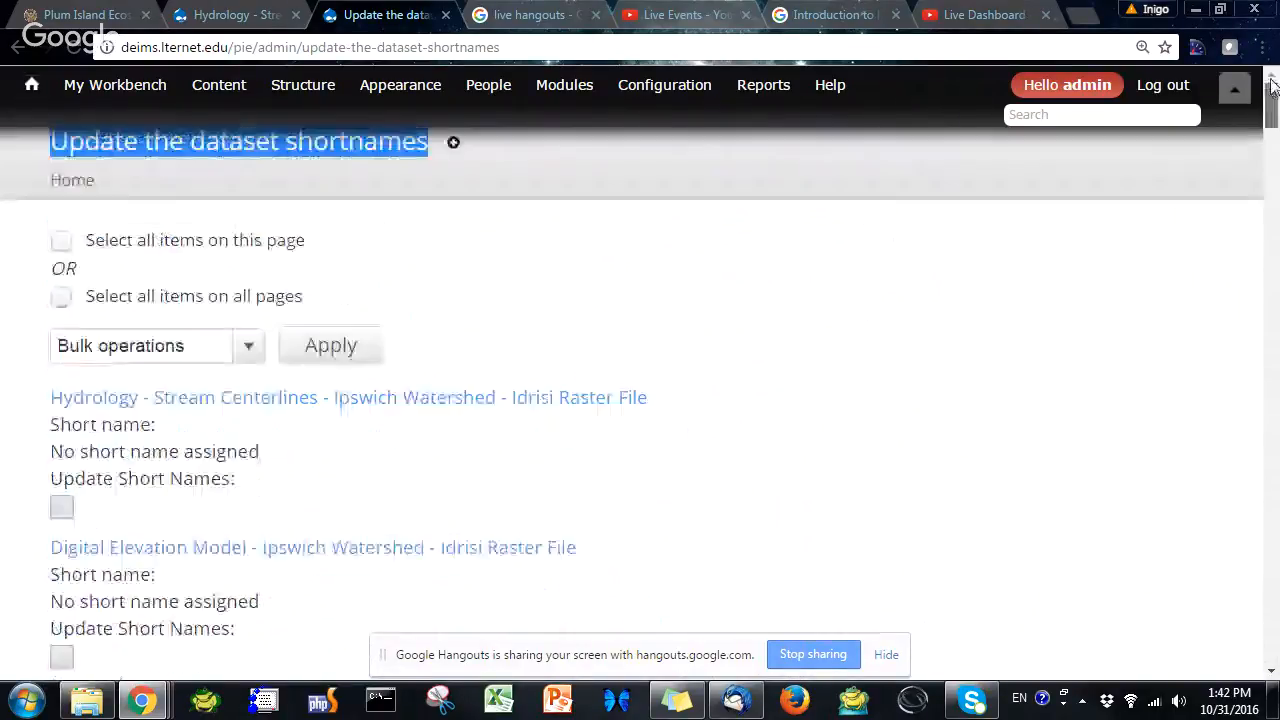
Choose the Modify entity values bulk operation and select all items on this page
click(197, 352)
click(168, 398)
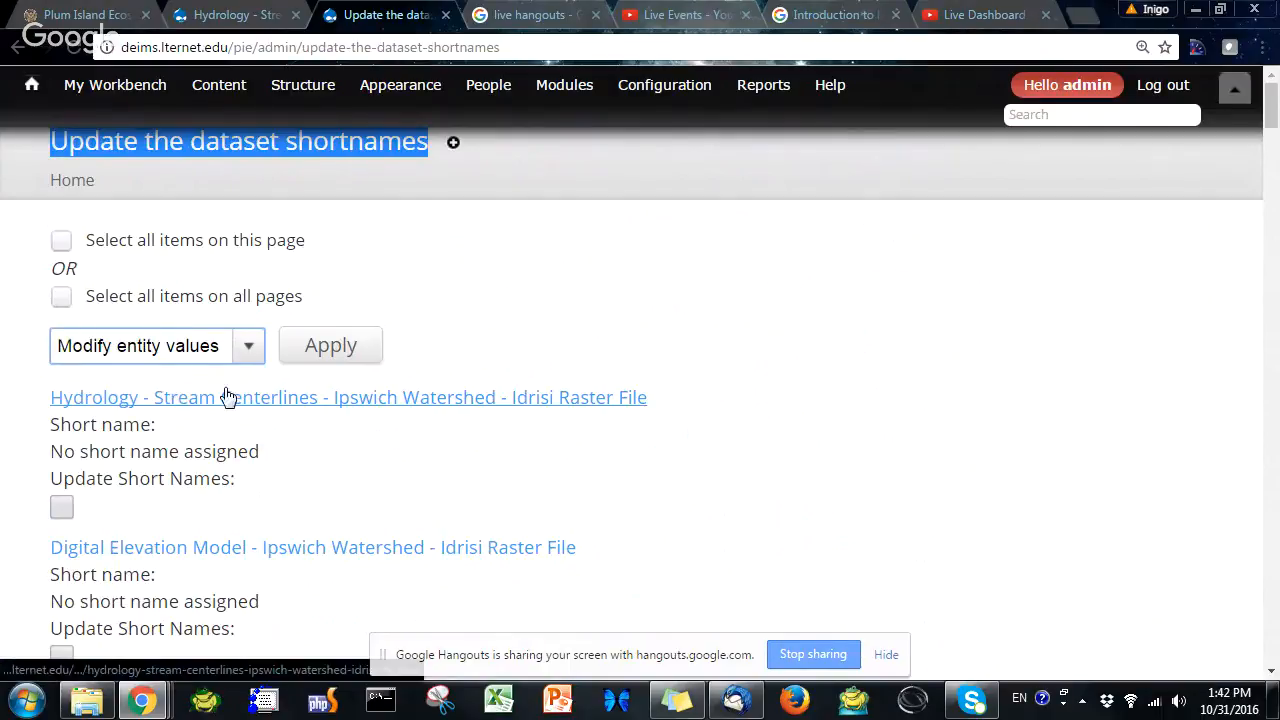
click(63, 245)
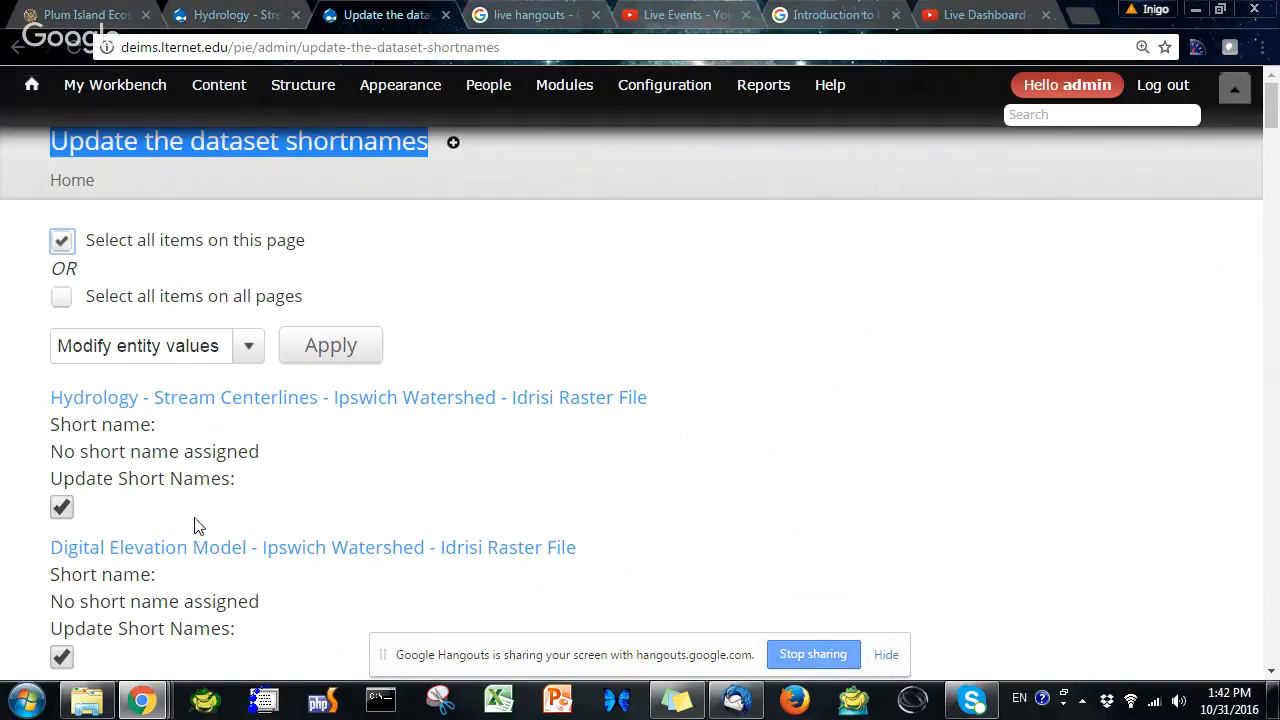
scroll(334, 557, down, 2)
scroll(329, 551, up, 1)
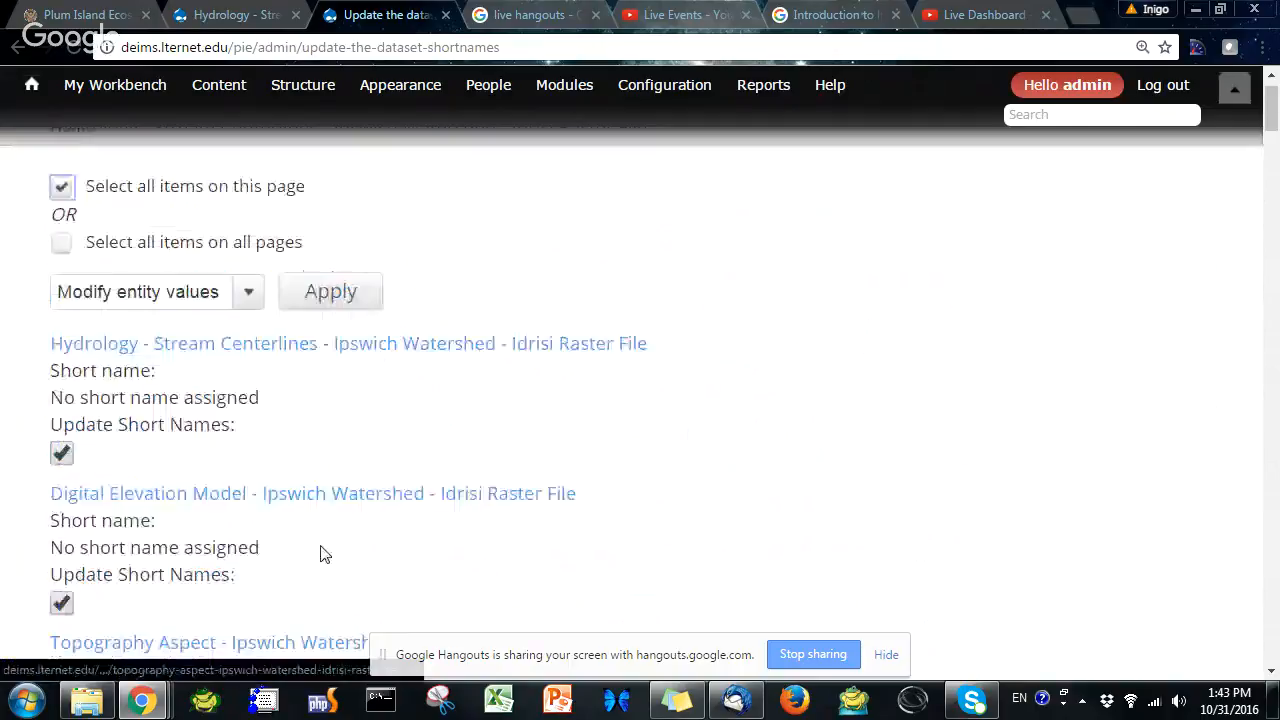
Apply the Modify entity values operation and open the token browser for the Short name field
scroll(320, 554, up, 1)
click(336, 348)
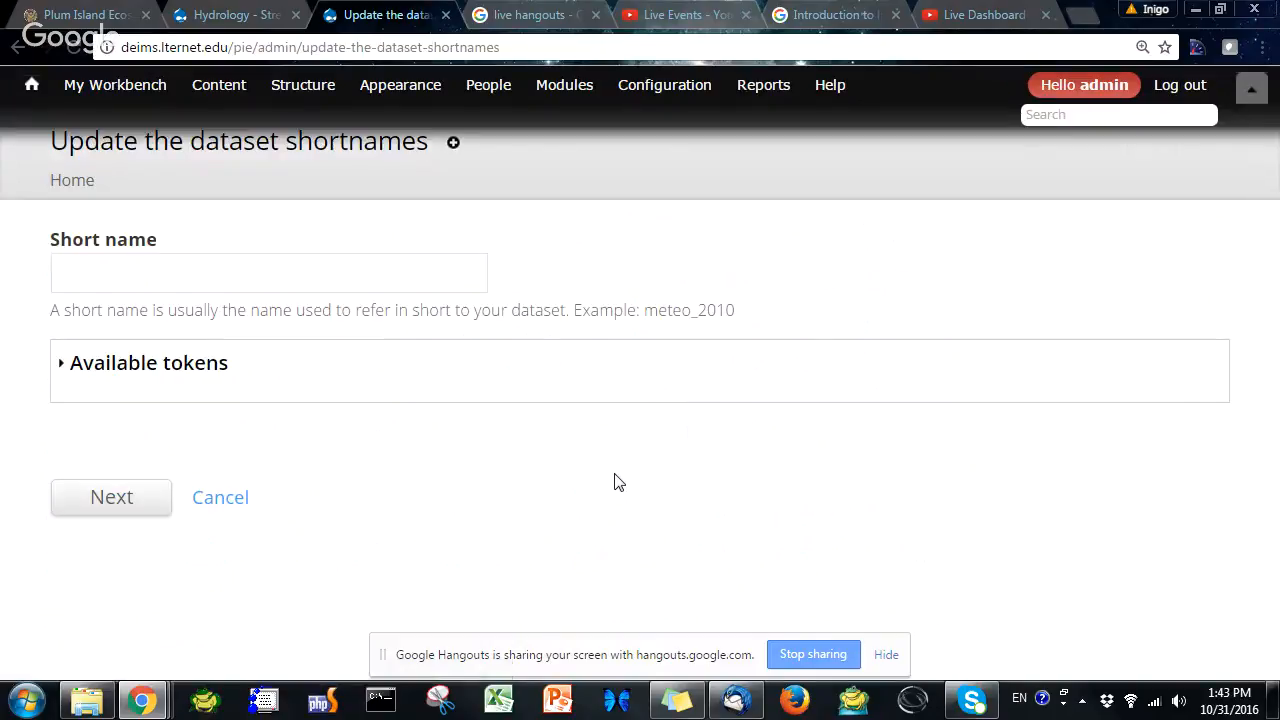
click(188, 277)
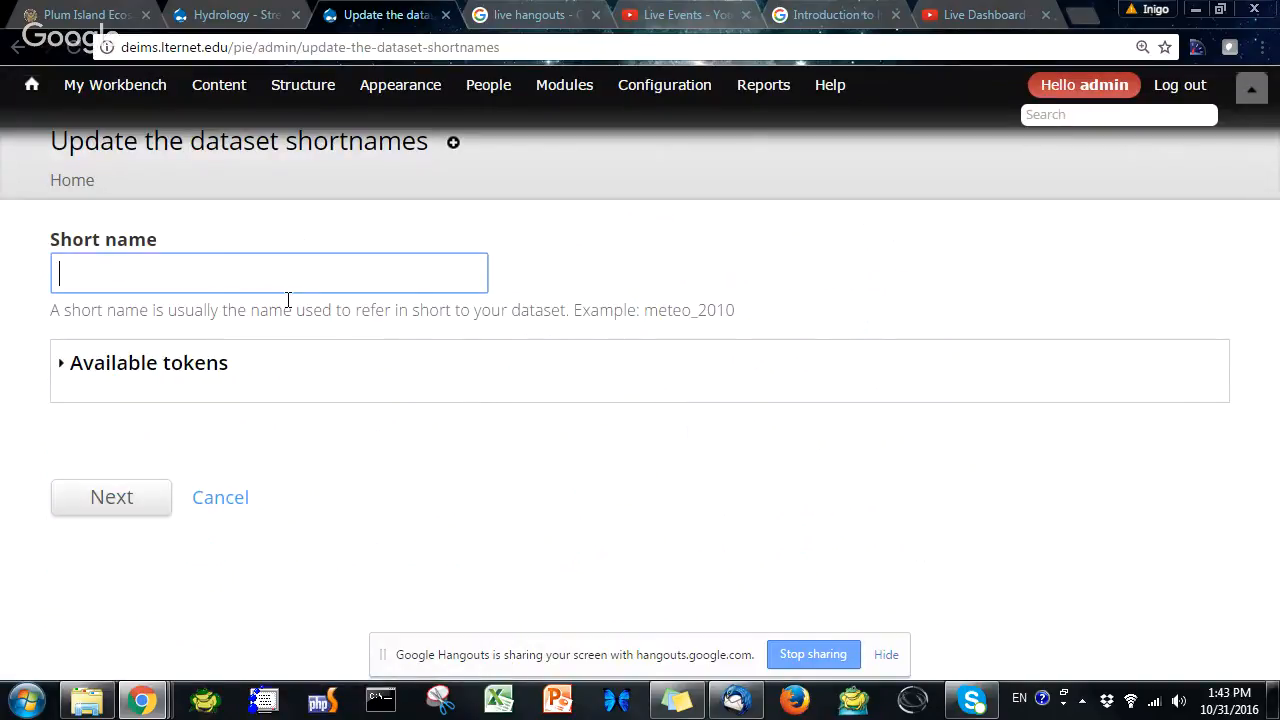
click(184, 371)
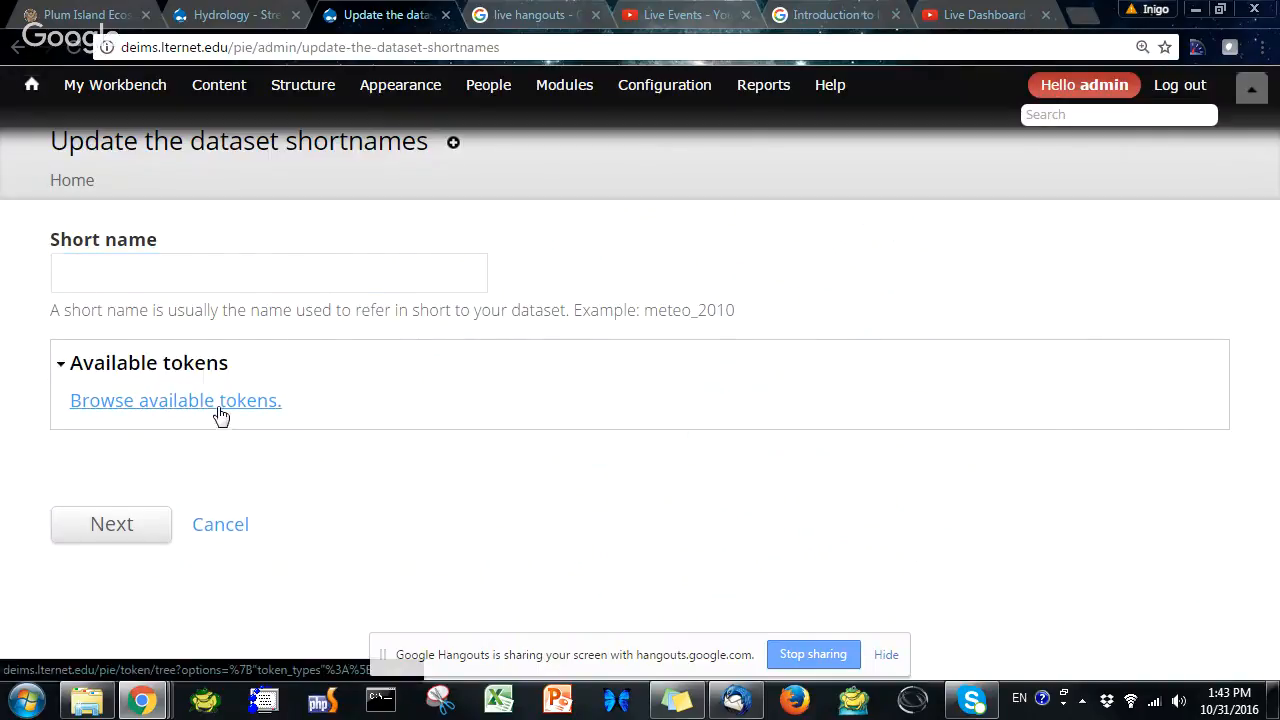
click(217, 416)
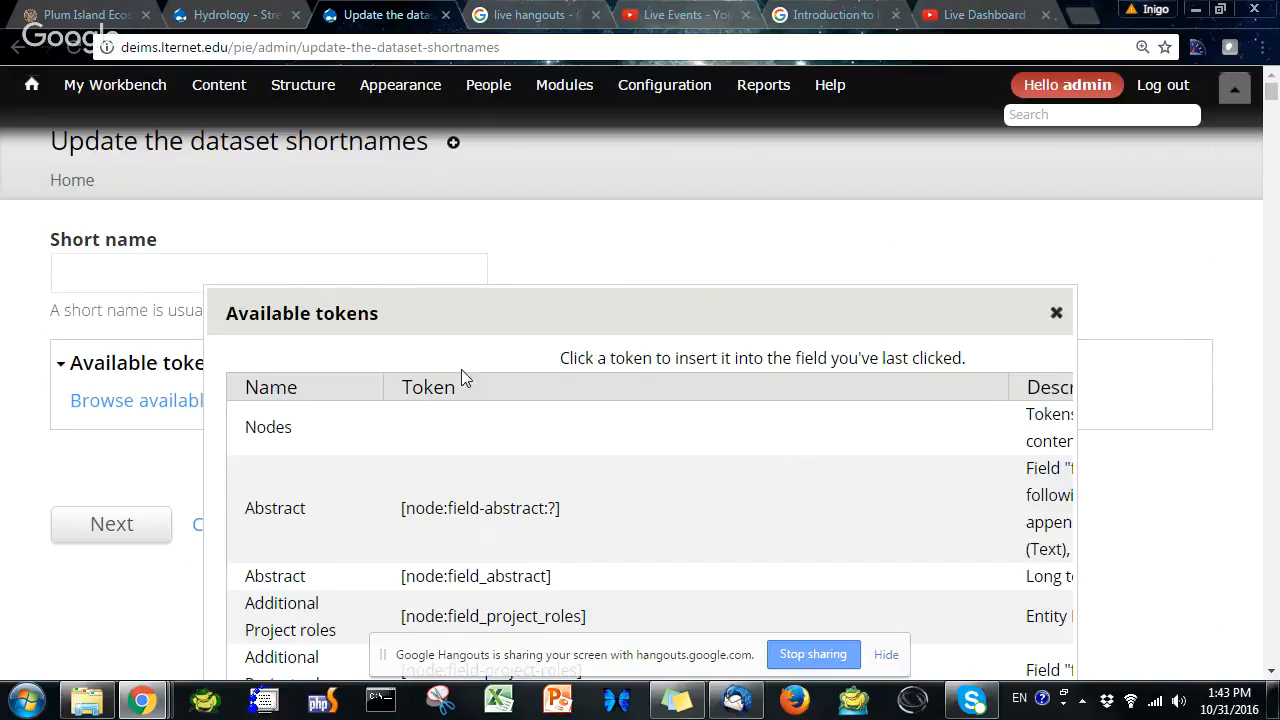
Expand the Nodes token group and scroll through the available node tokens
click(1220, 9)
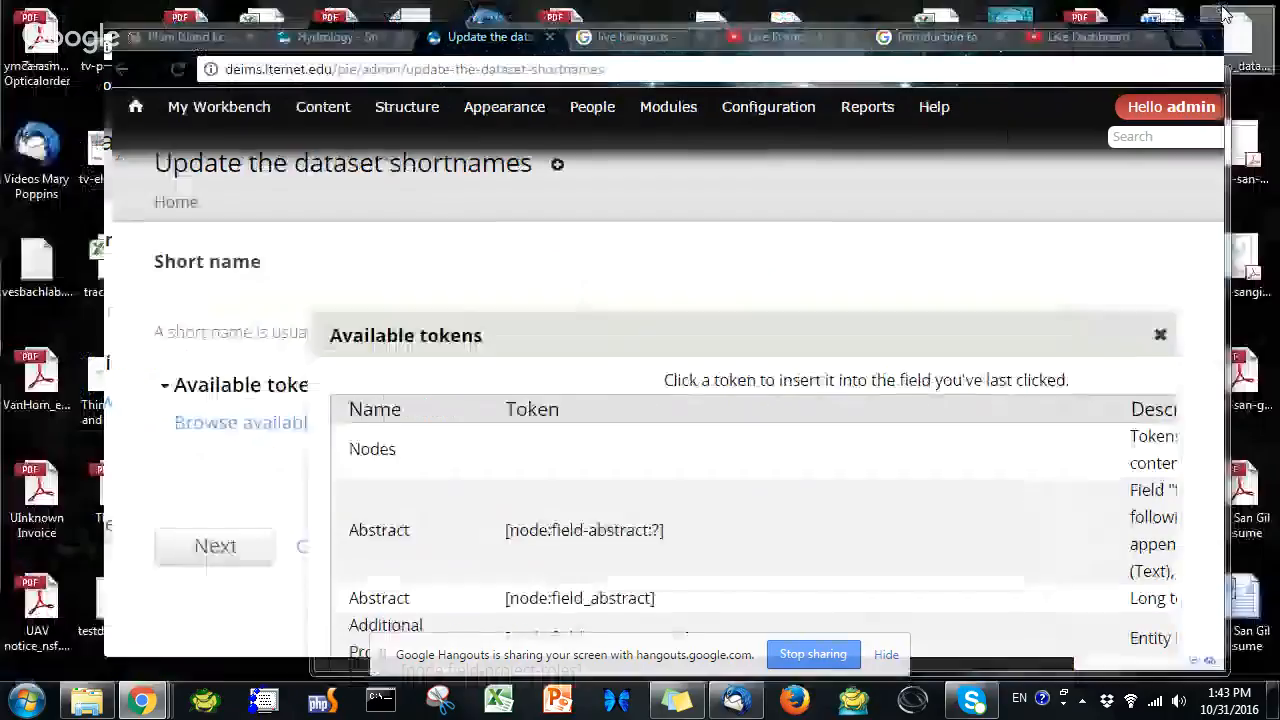
drag(948, 350, 980, 278)
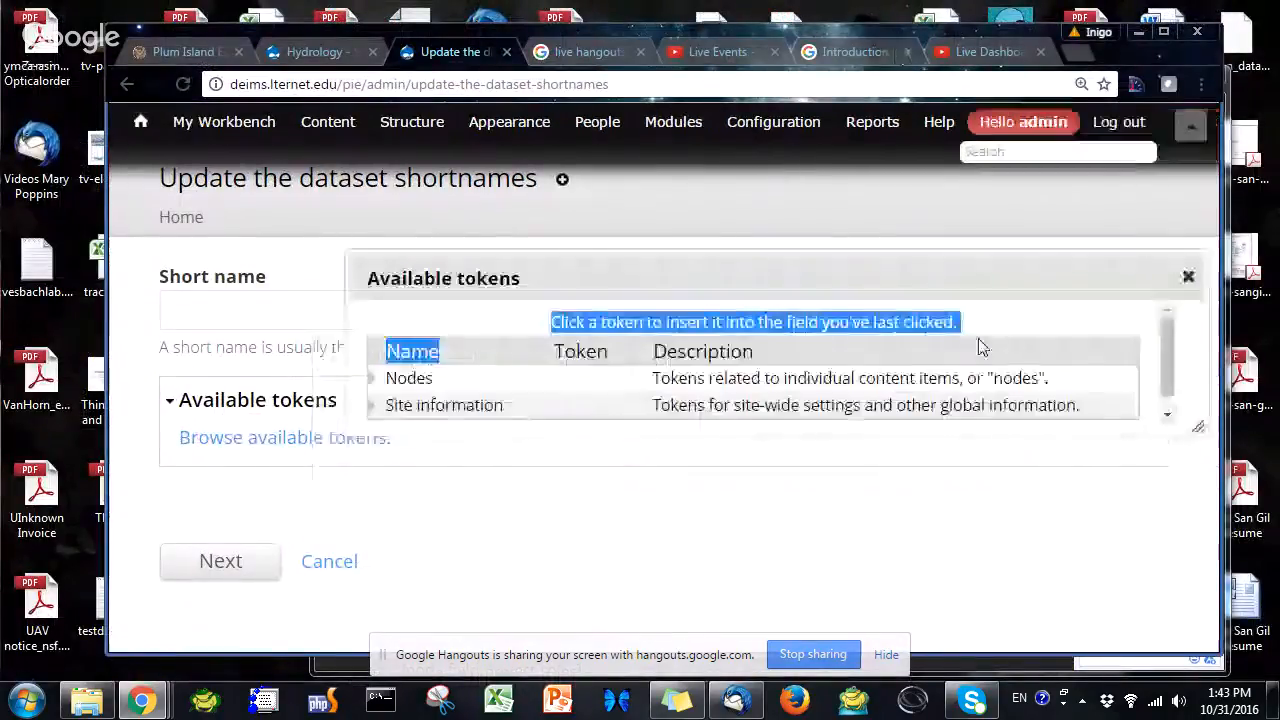
click(796, 385)
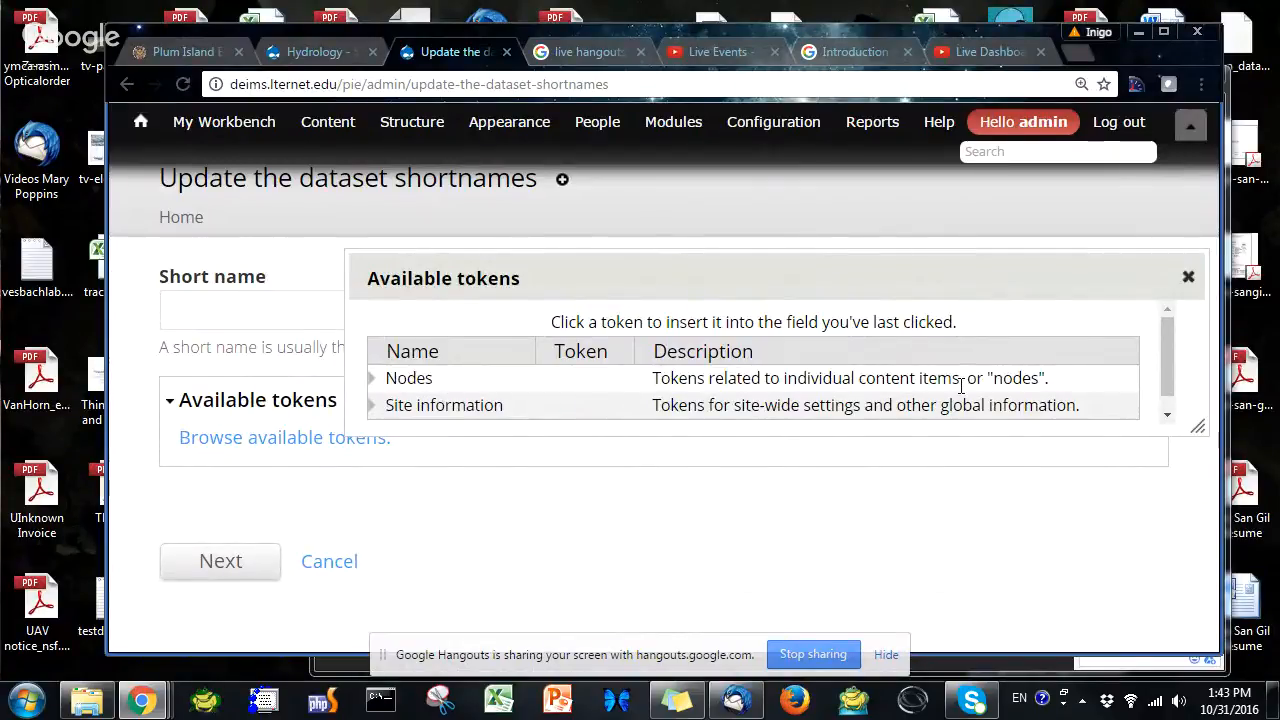
scroll(700, 365, down, 1)
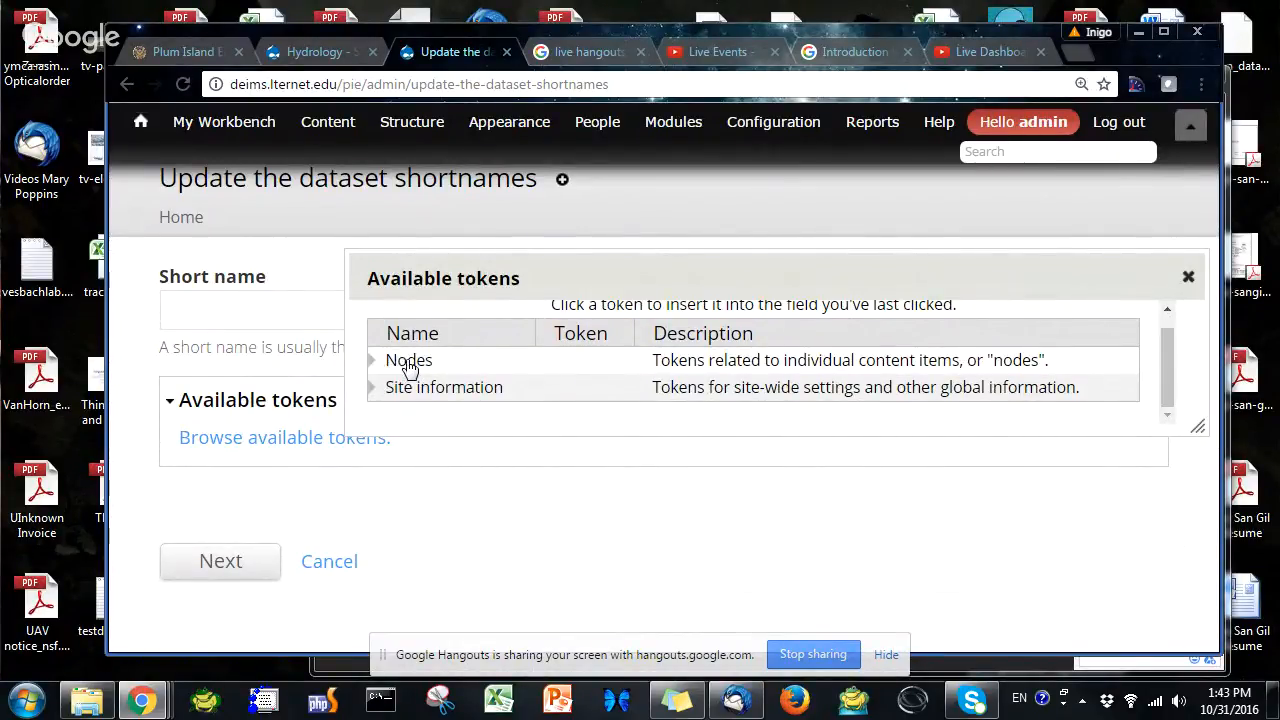
double_click(372, 367)
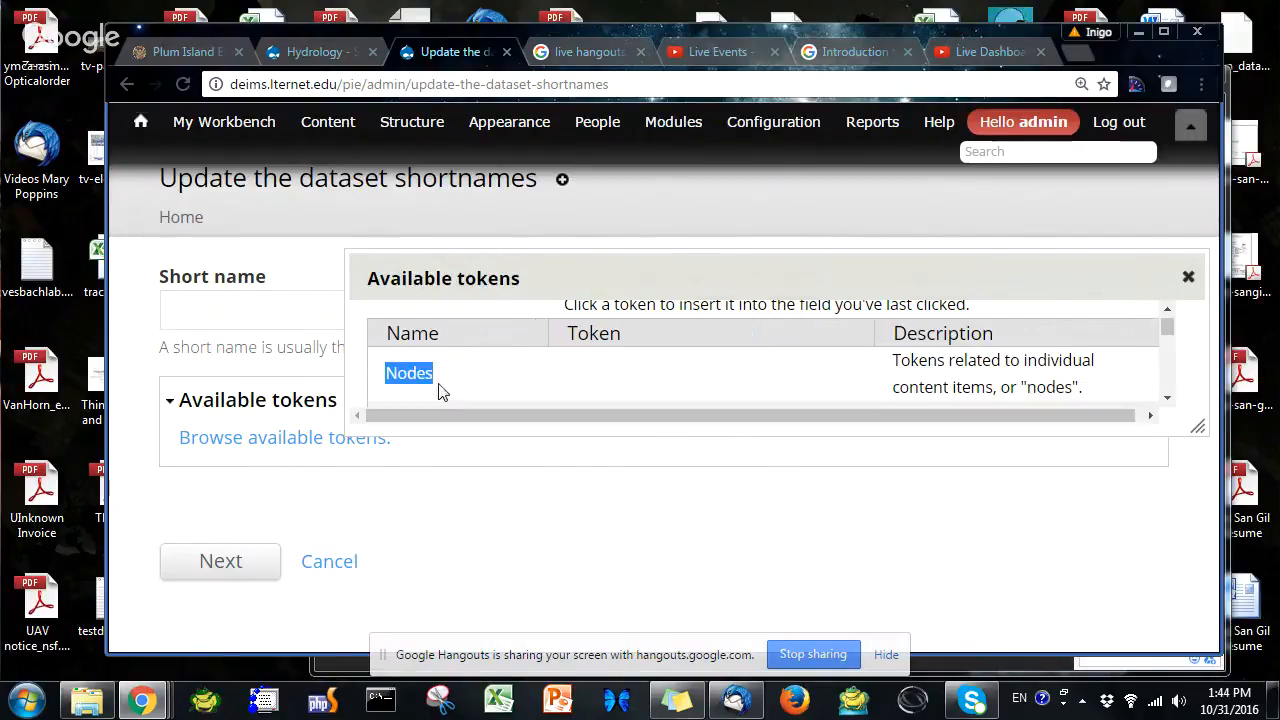
scroll(498, 393, down, 5)
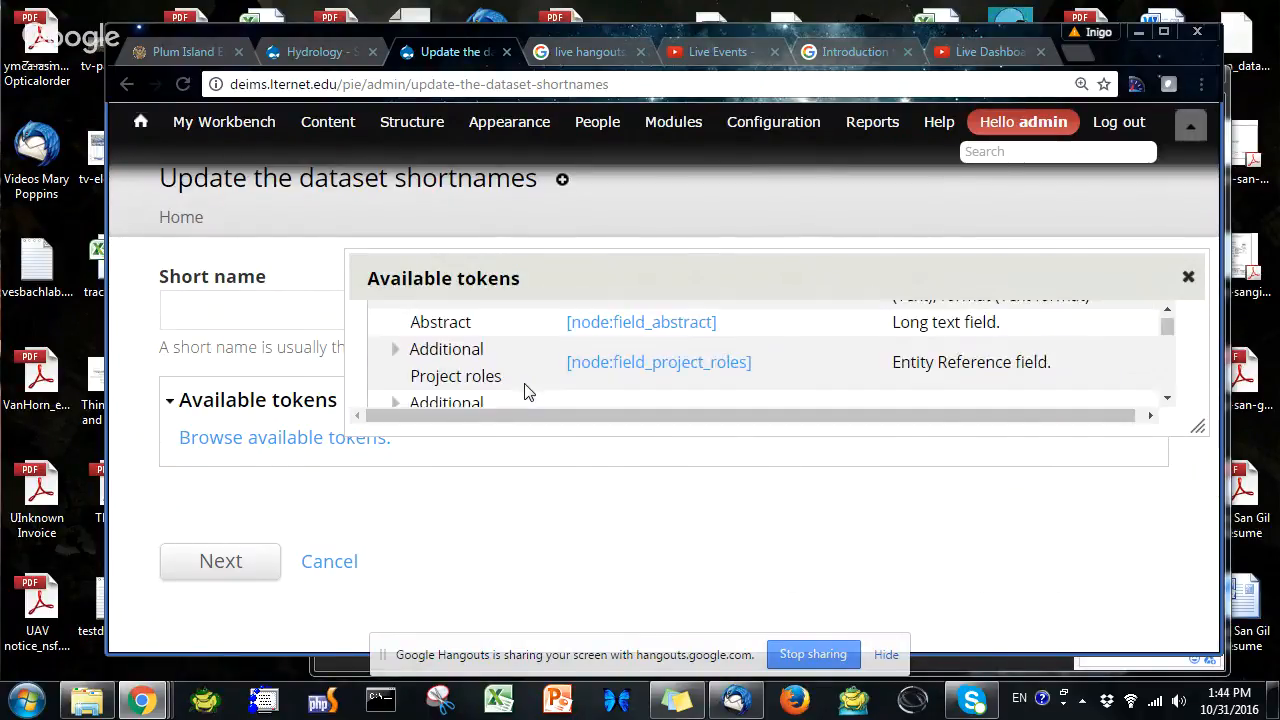
scroll(521, 379, down, 6)
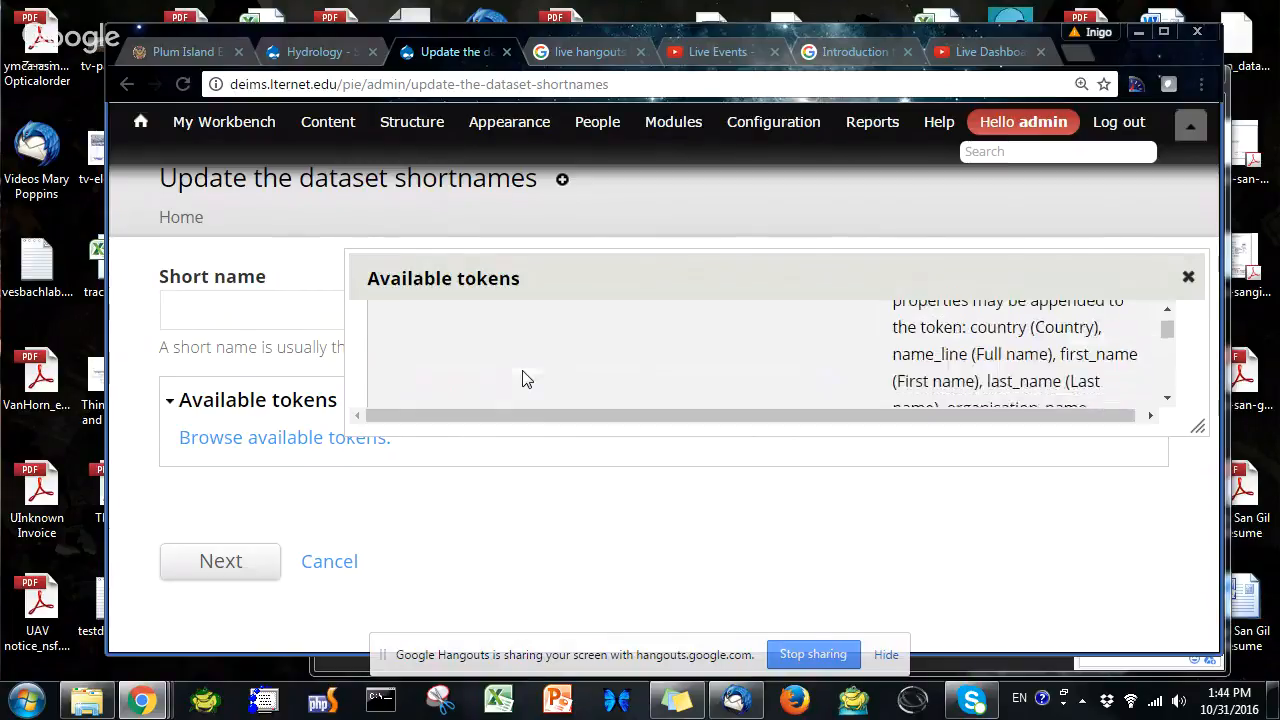
scroll(521, 379, down, 6)
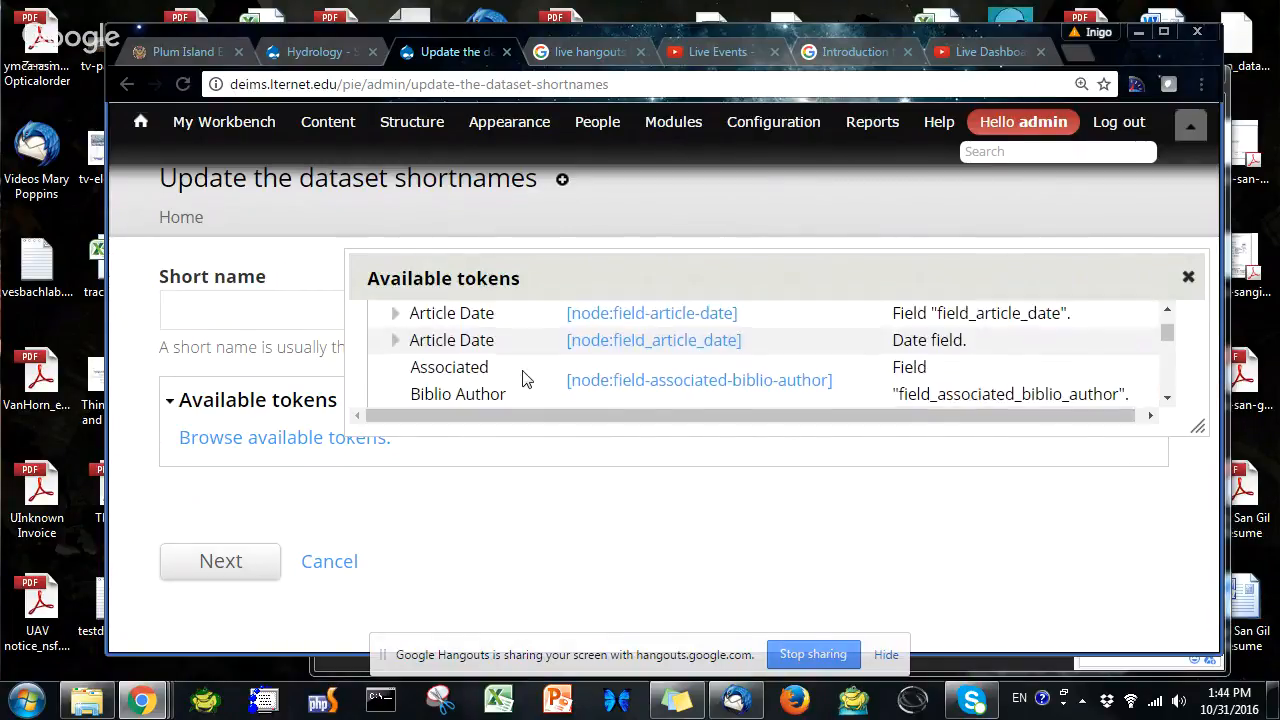
scroll(521, 379, down, 6)
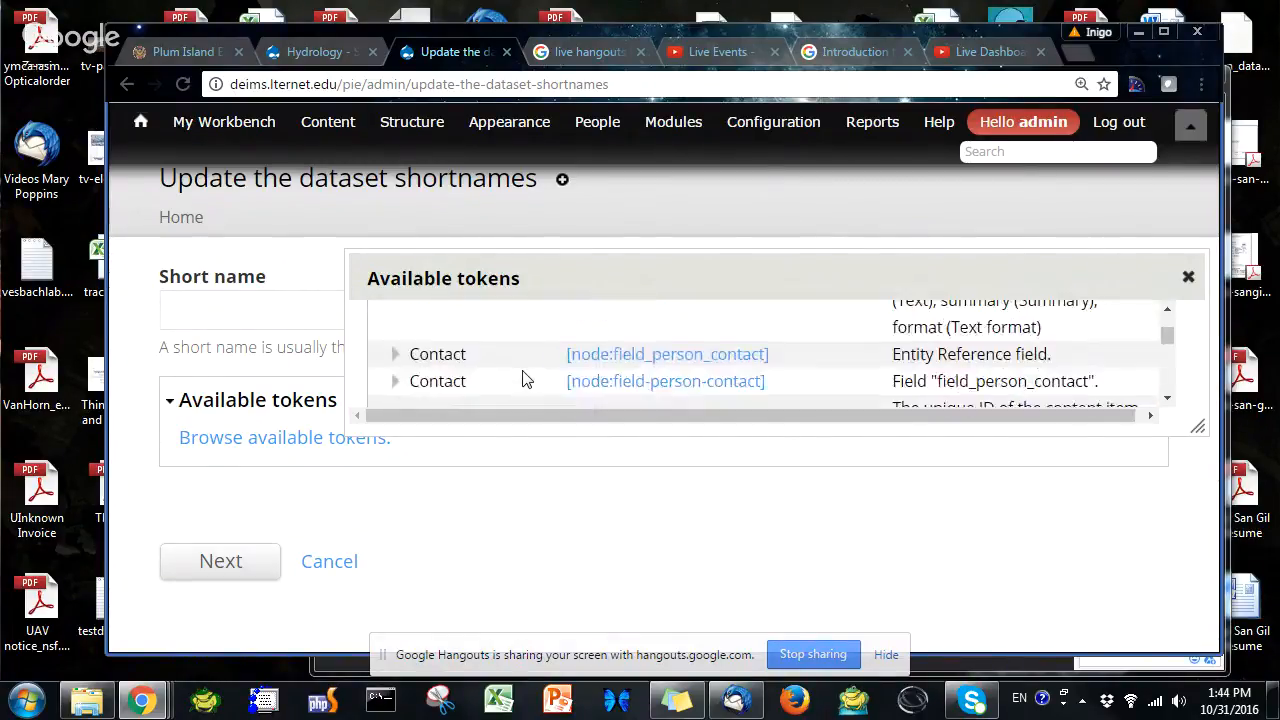
scroll(521, 379, down, 2)
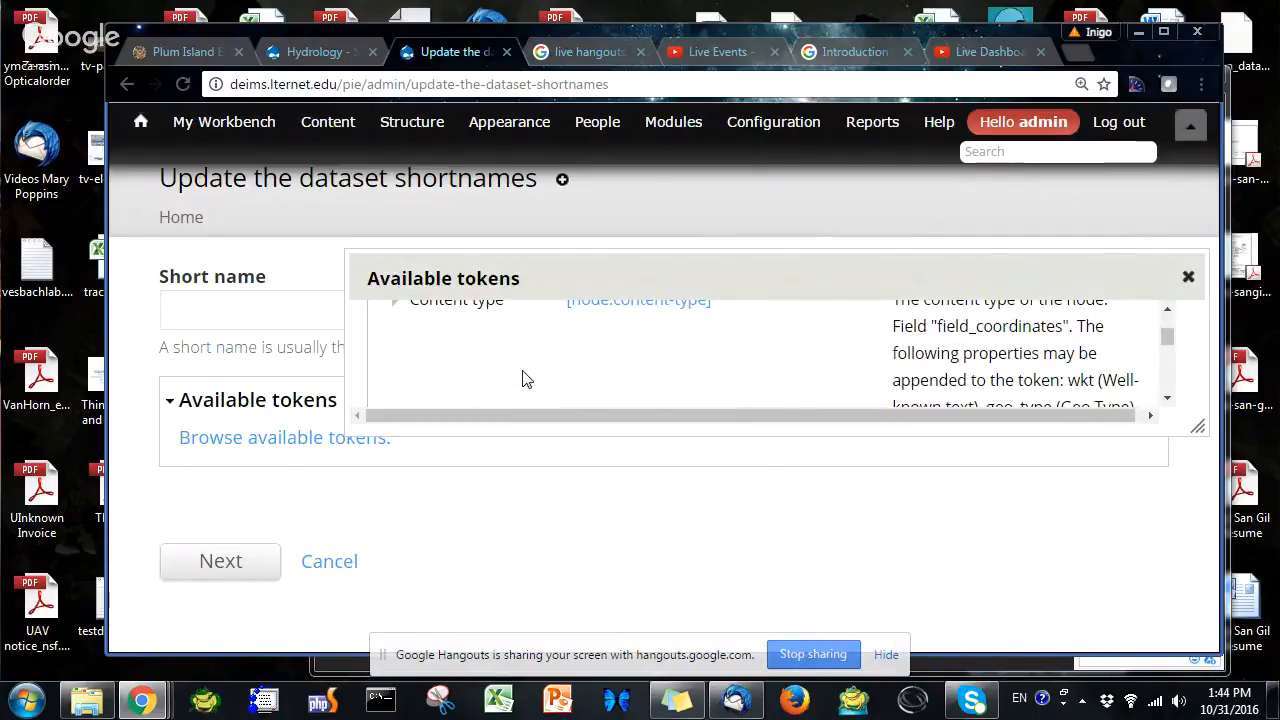
scroll(521, 379, down, 6)
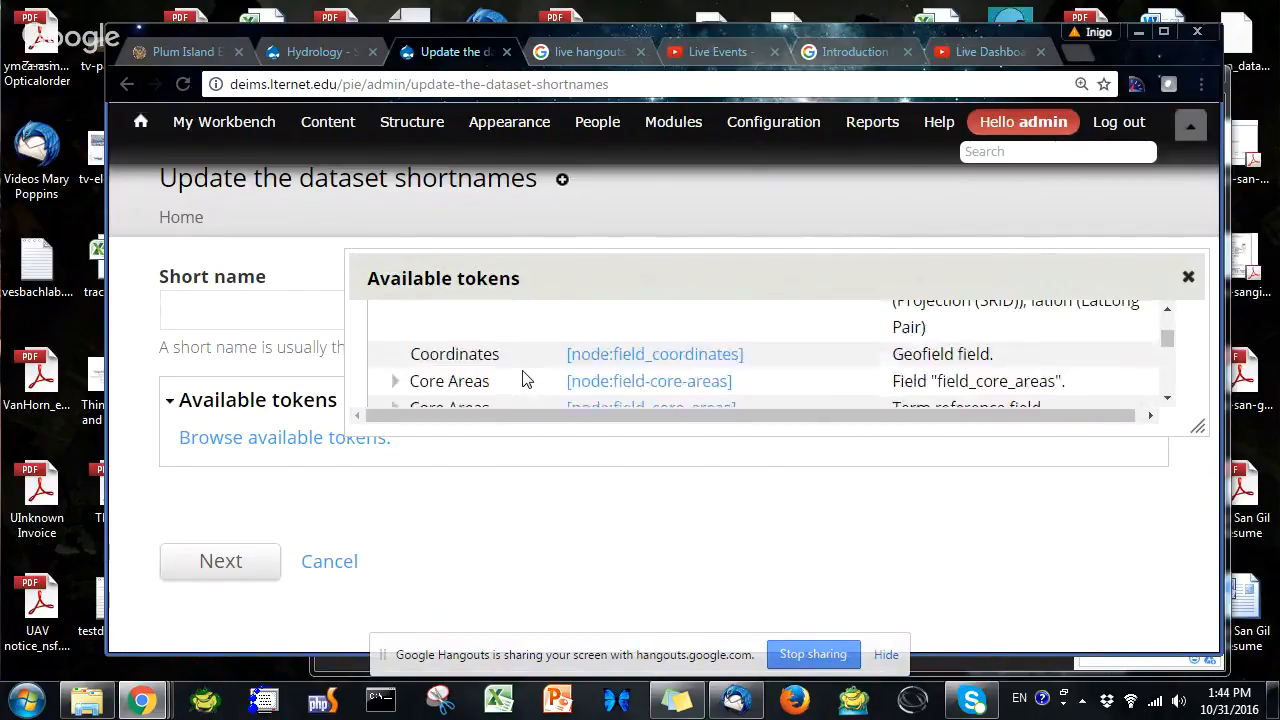
scroll(521, 379, down, 6)
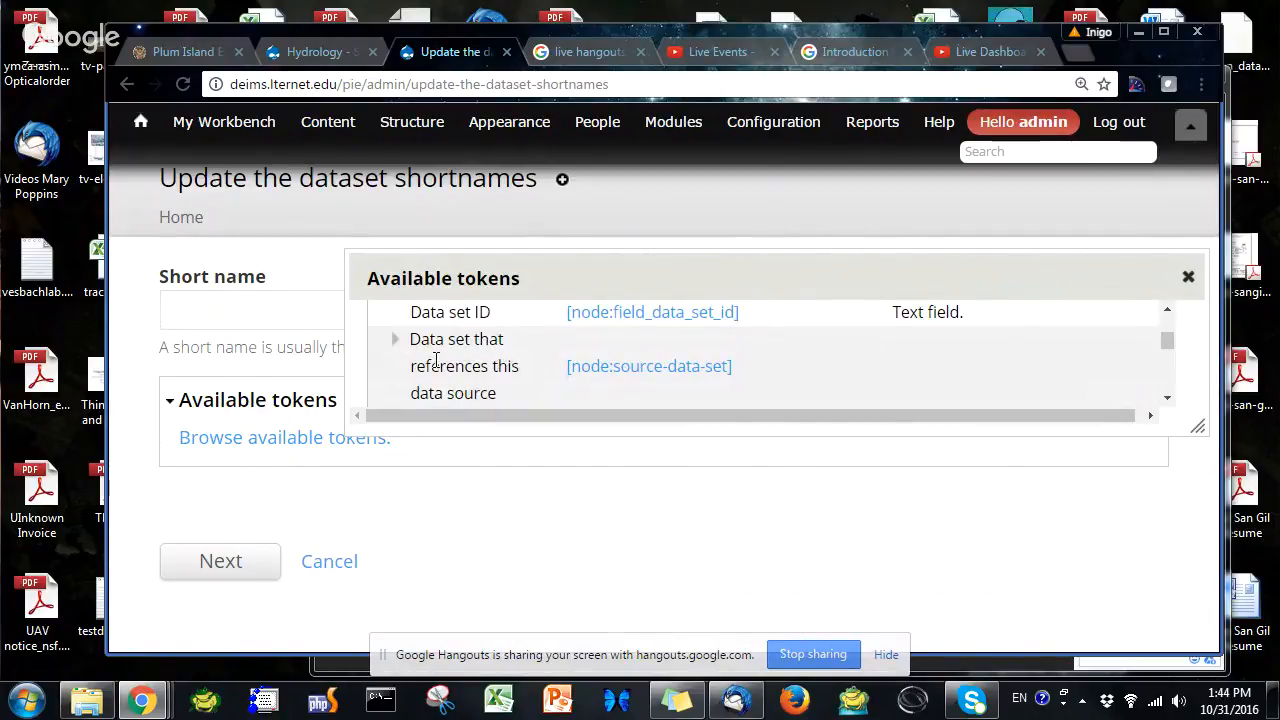
scroll(477, 366, down, 3)
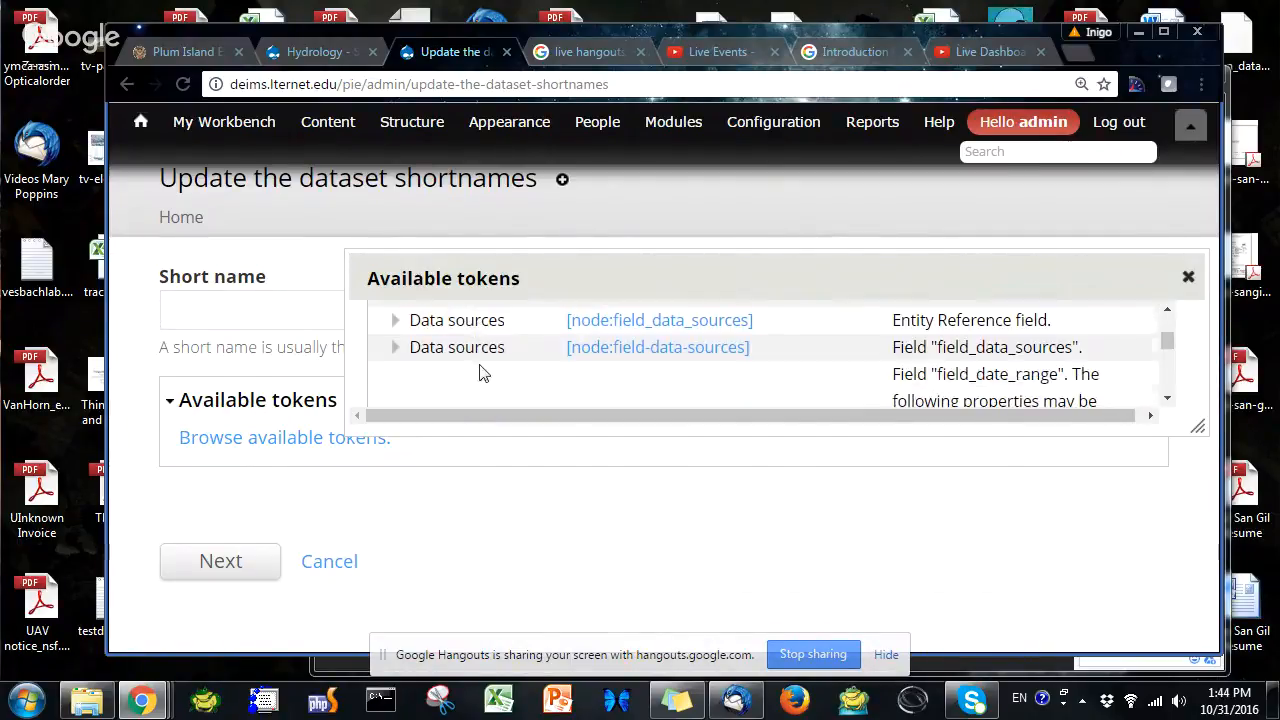
Expand Data sources, insert the [node:field_data_sources] token into the Short name field, and close the token dialog
click(396, 322)
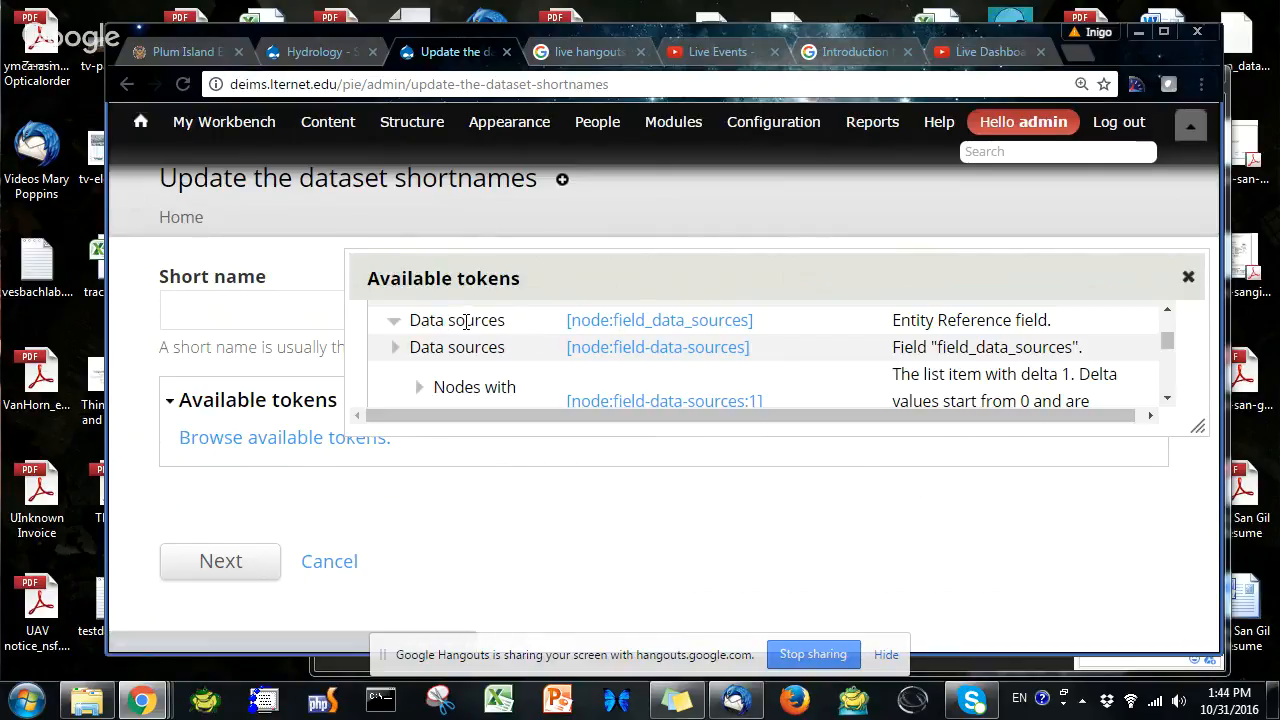
scroll(480, 362, down, 1)
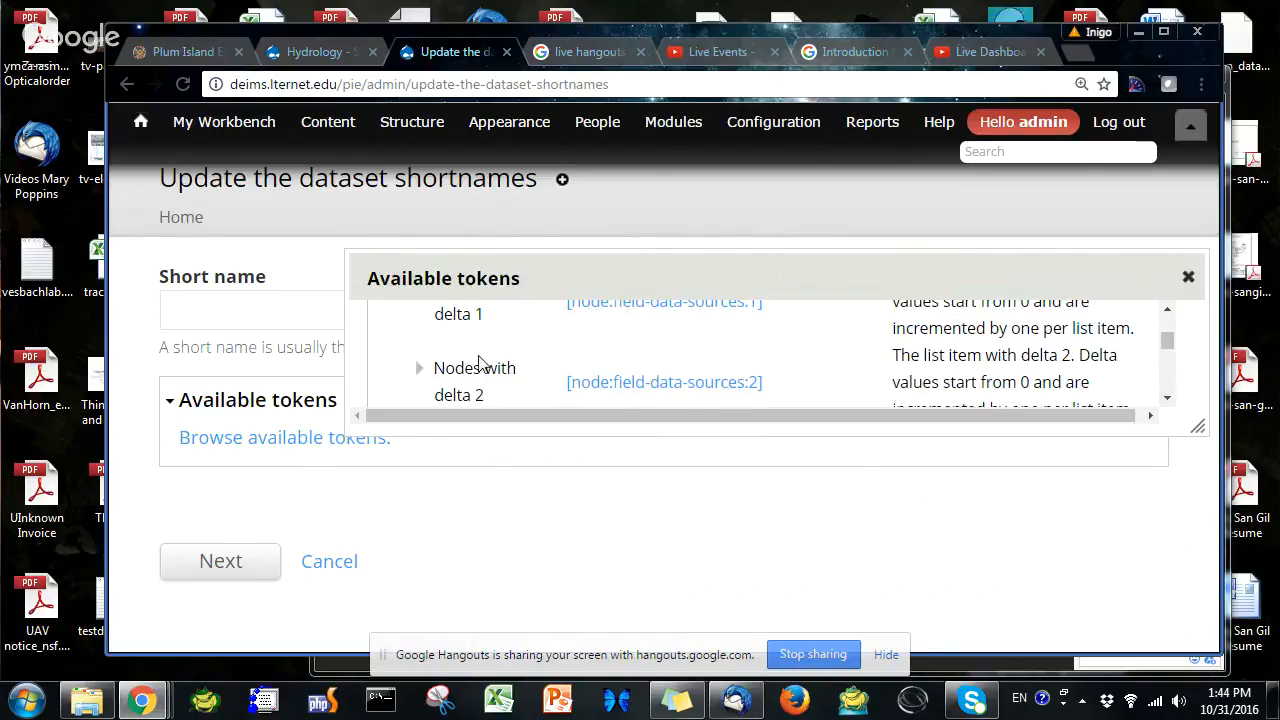
scroll(480, 362, up, 2)
scroll(546, 363, down, 3)
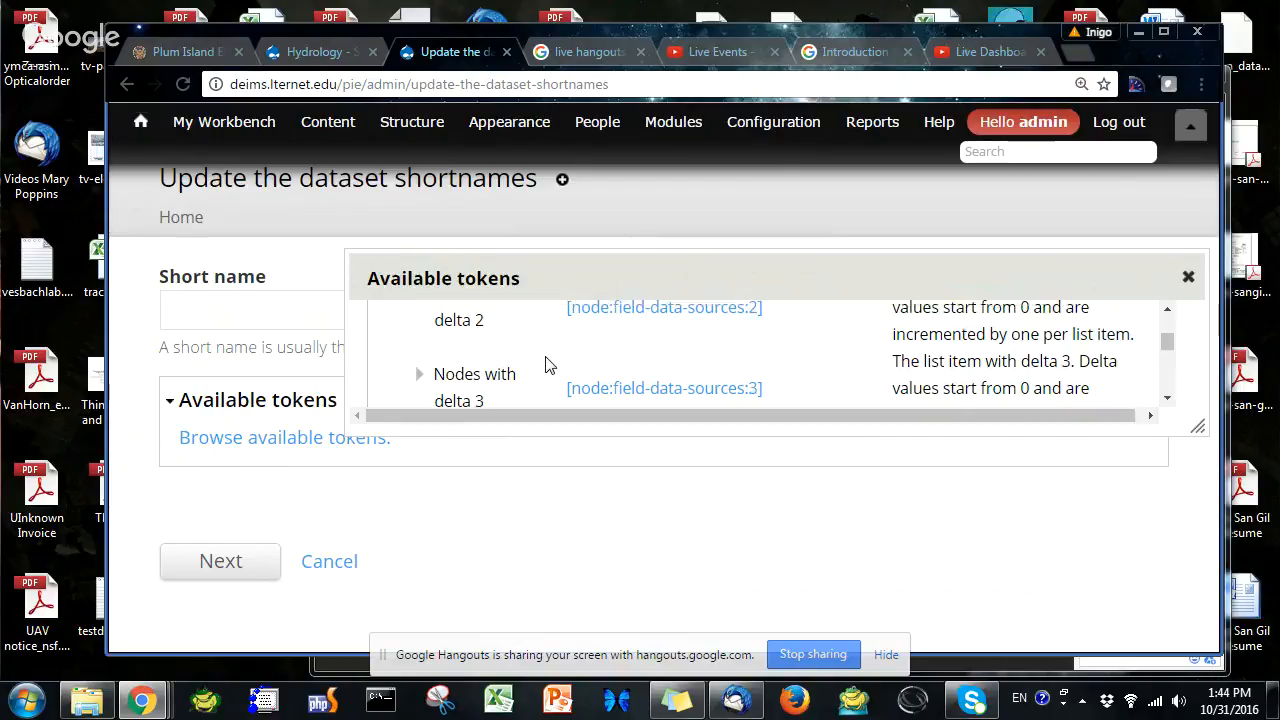
scroll(546, 363, up, 3)
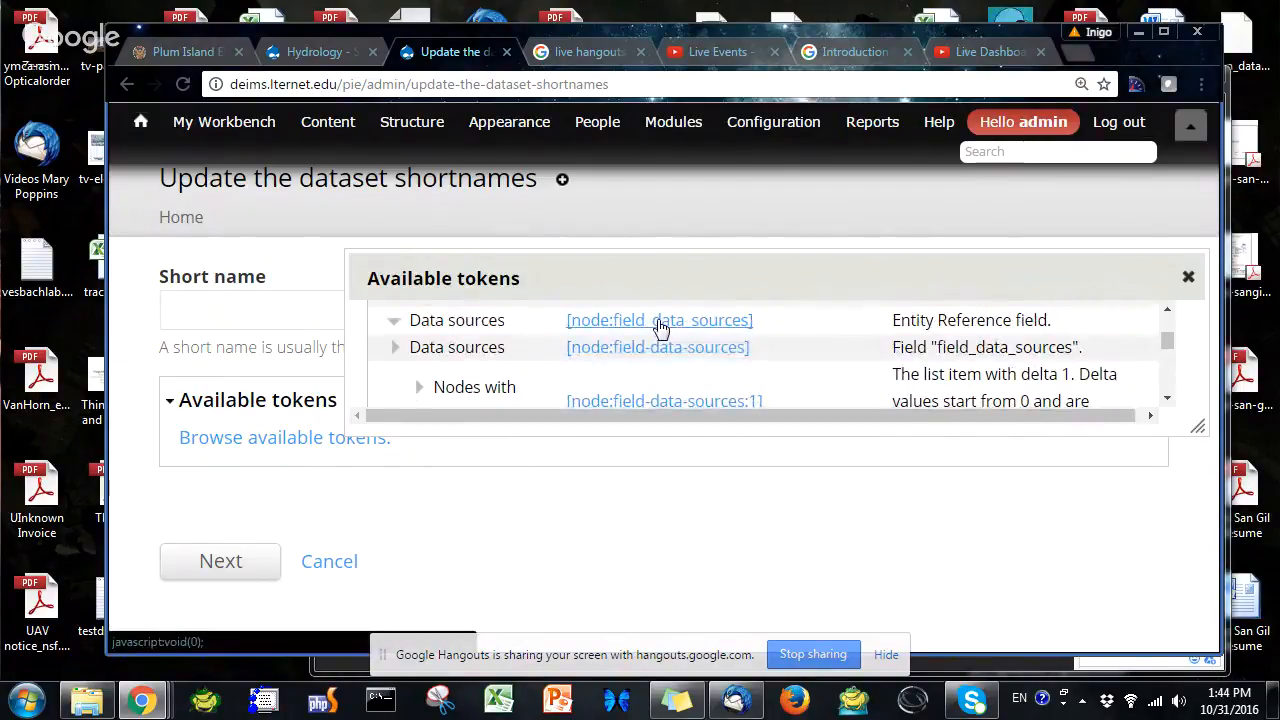
click(660, 322)
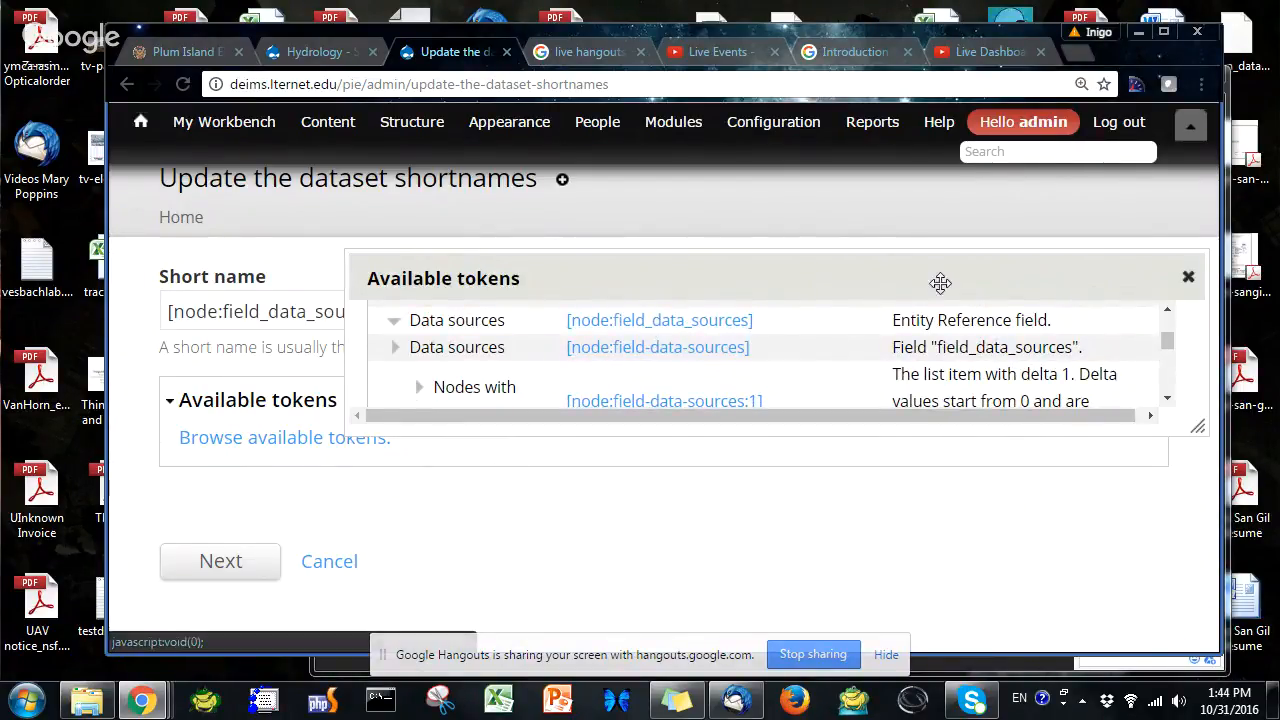
click(1187, 278)
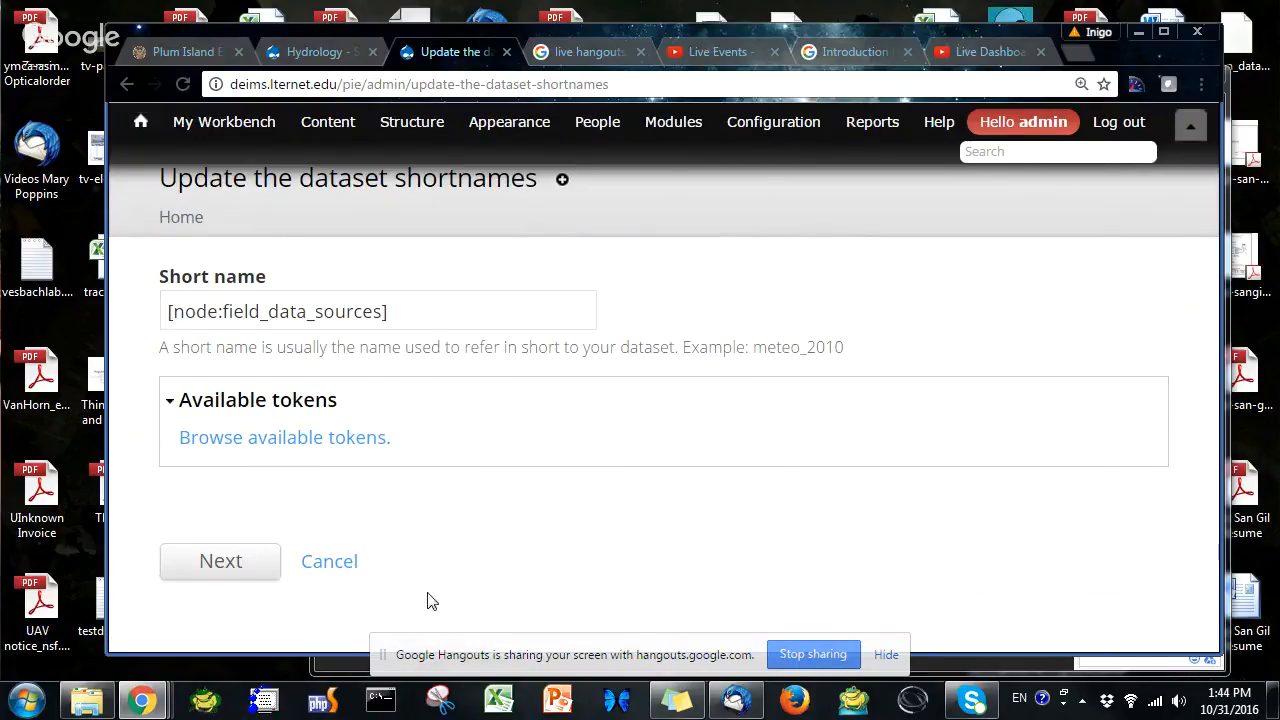
Continue to the confirmation page and confirm running Modify entity values on the selected items
click(241, 565)
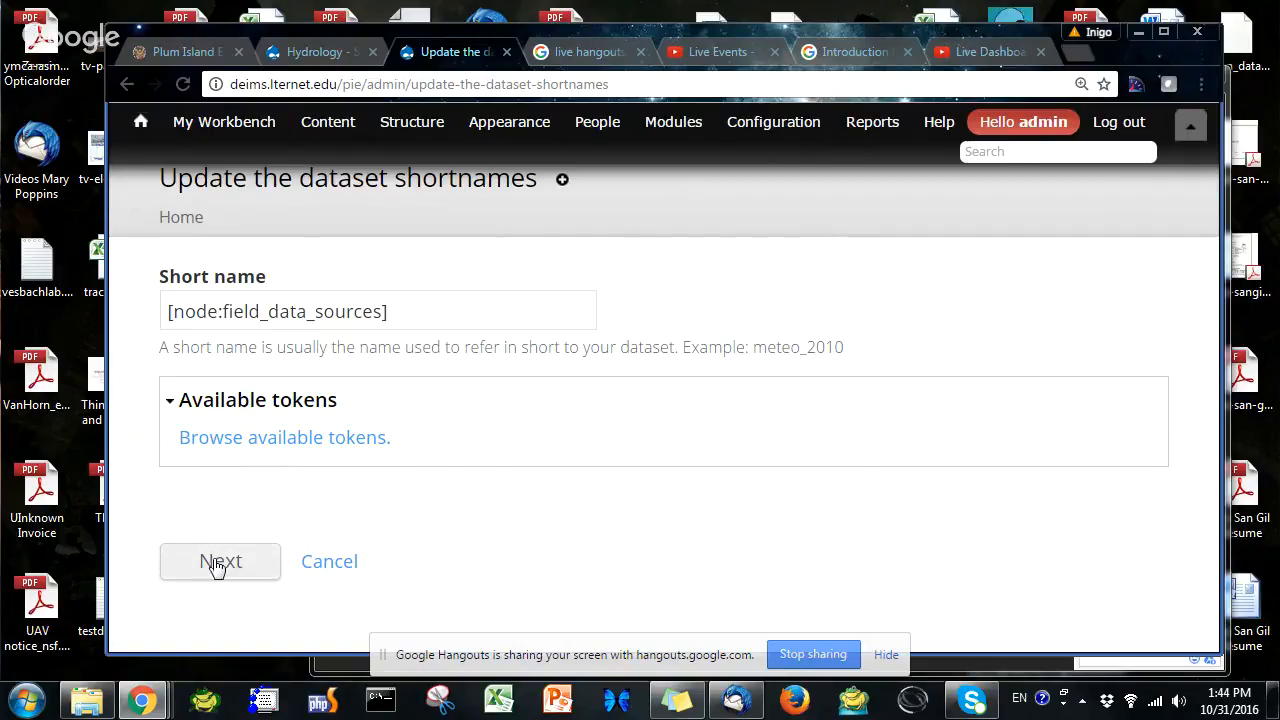
click(229, 563)
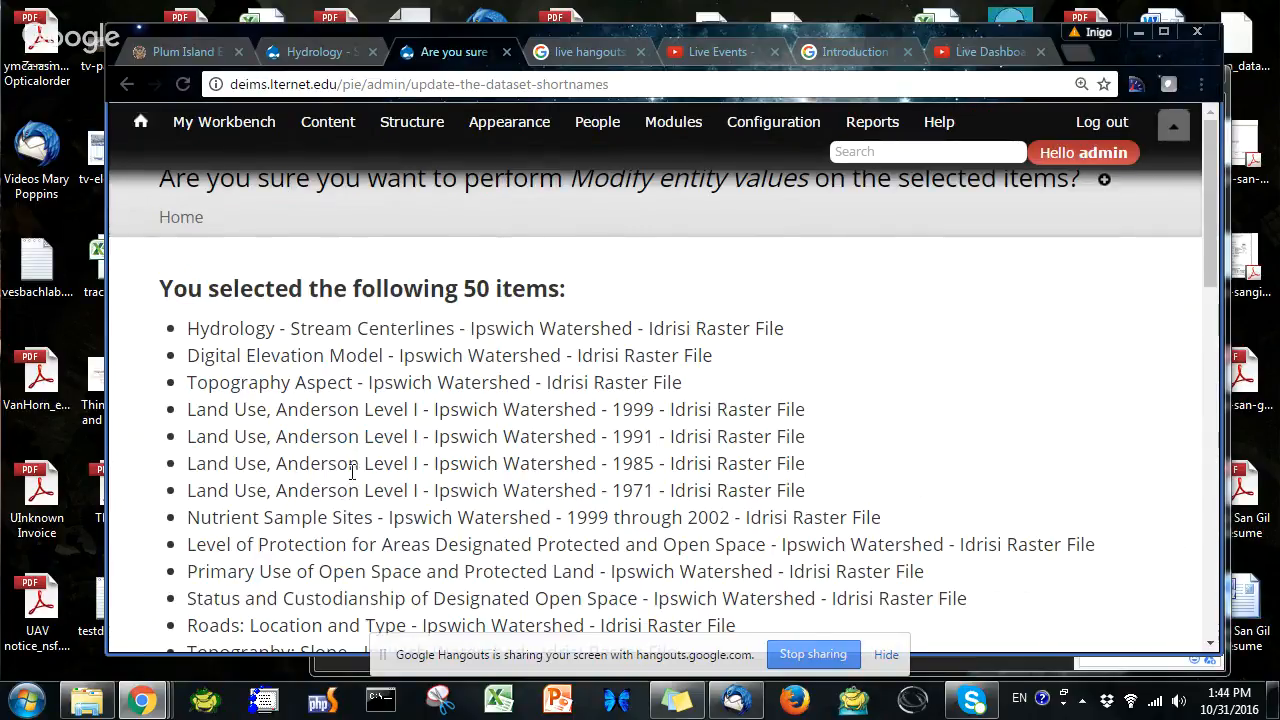
scroll(351, 471, down, 1)
scroll(350, 468, up, 1)
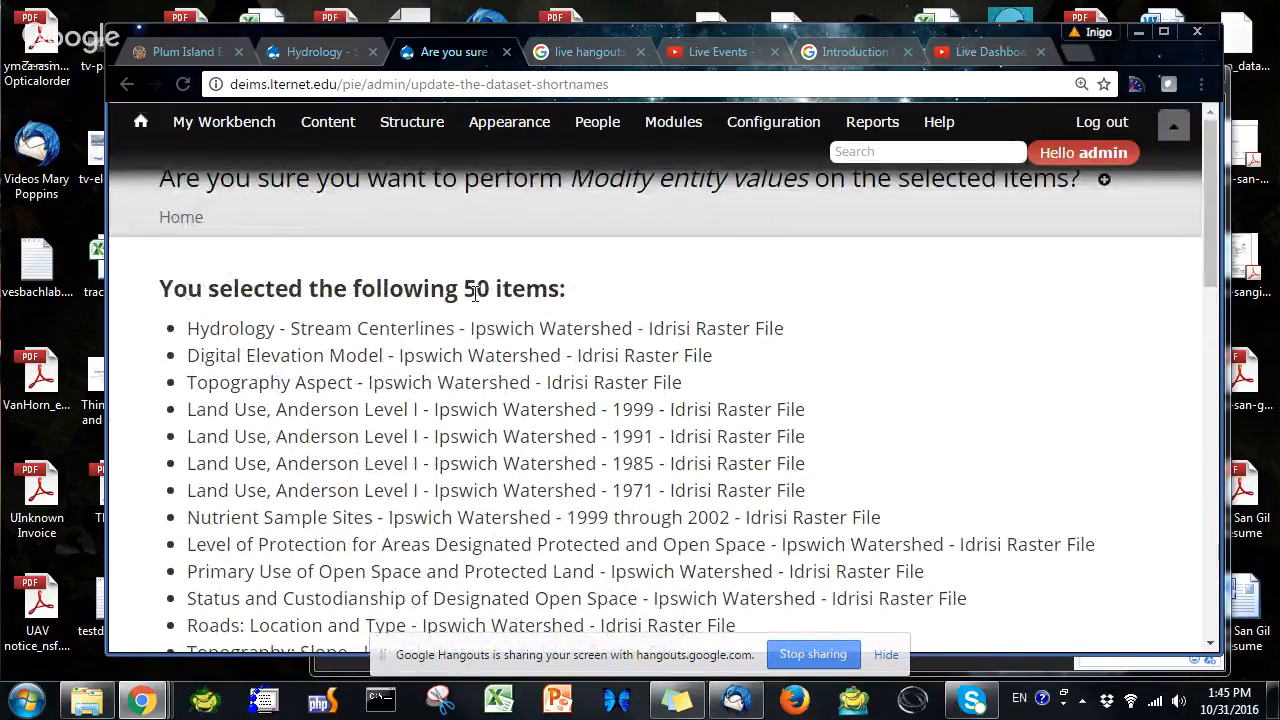
scroll(385, 450, down, 1)
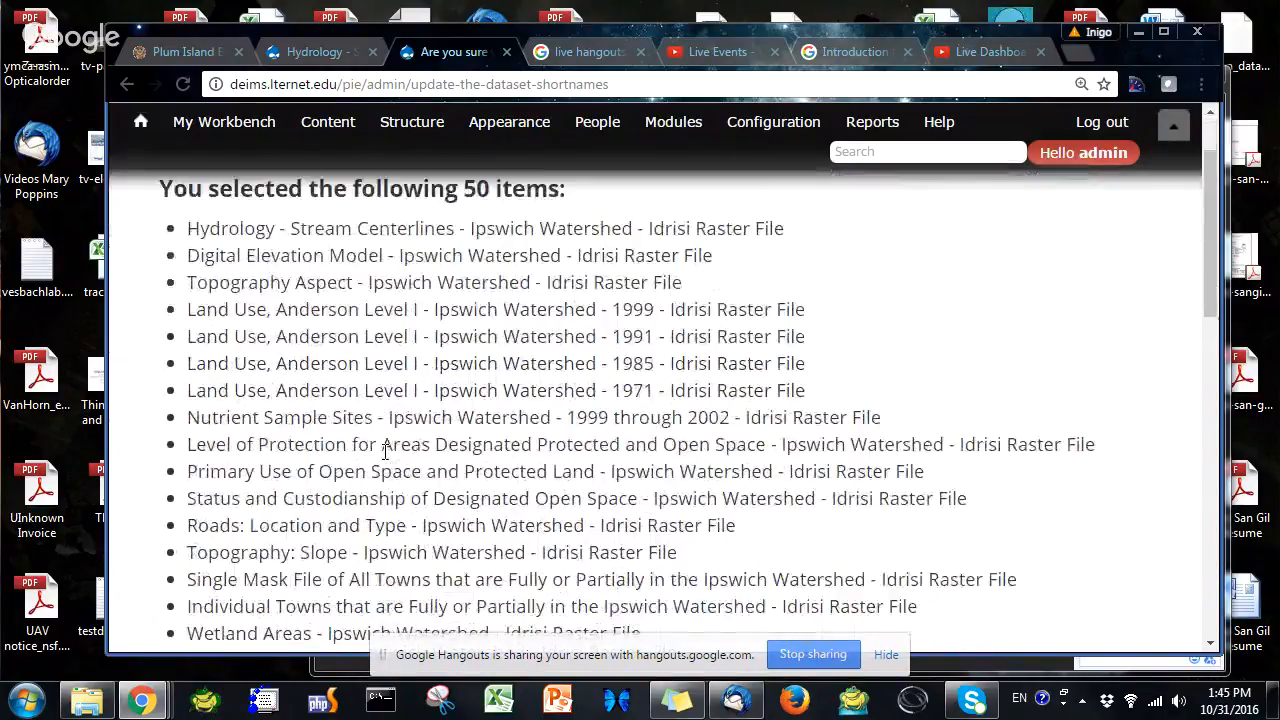
scroll(385, 450, down, 10)
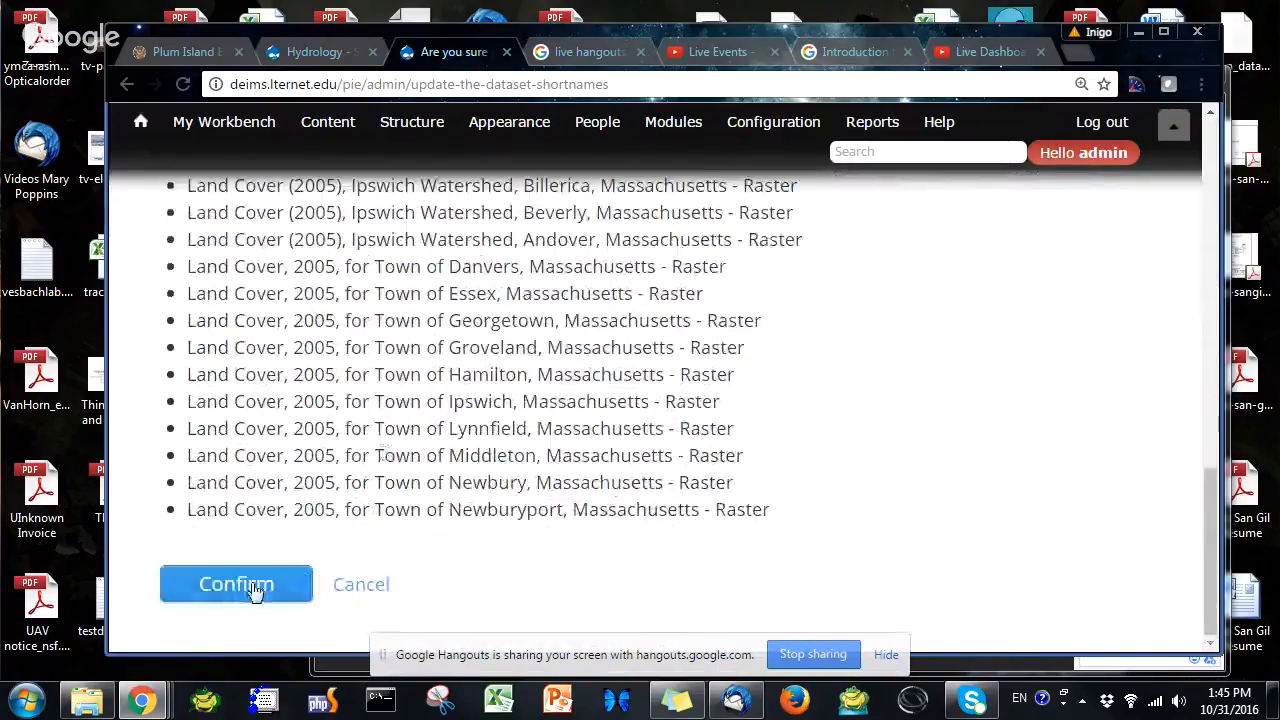
click(255, 588)
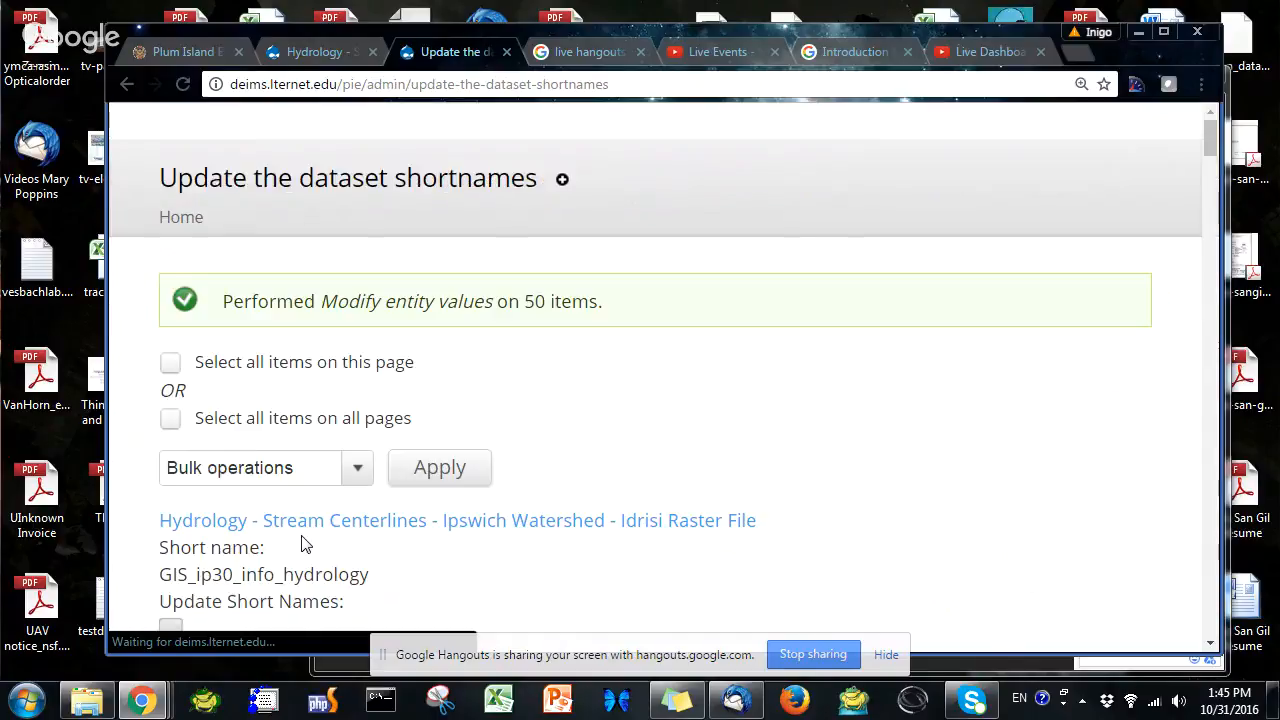
Scroll through the refreshed list to review each dataset's short name
scroll(300, 546, down, 1)
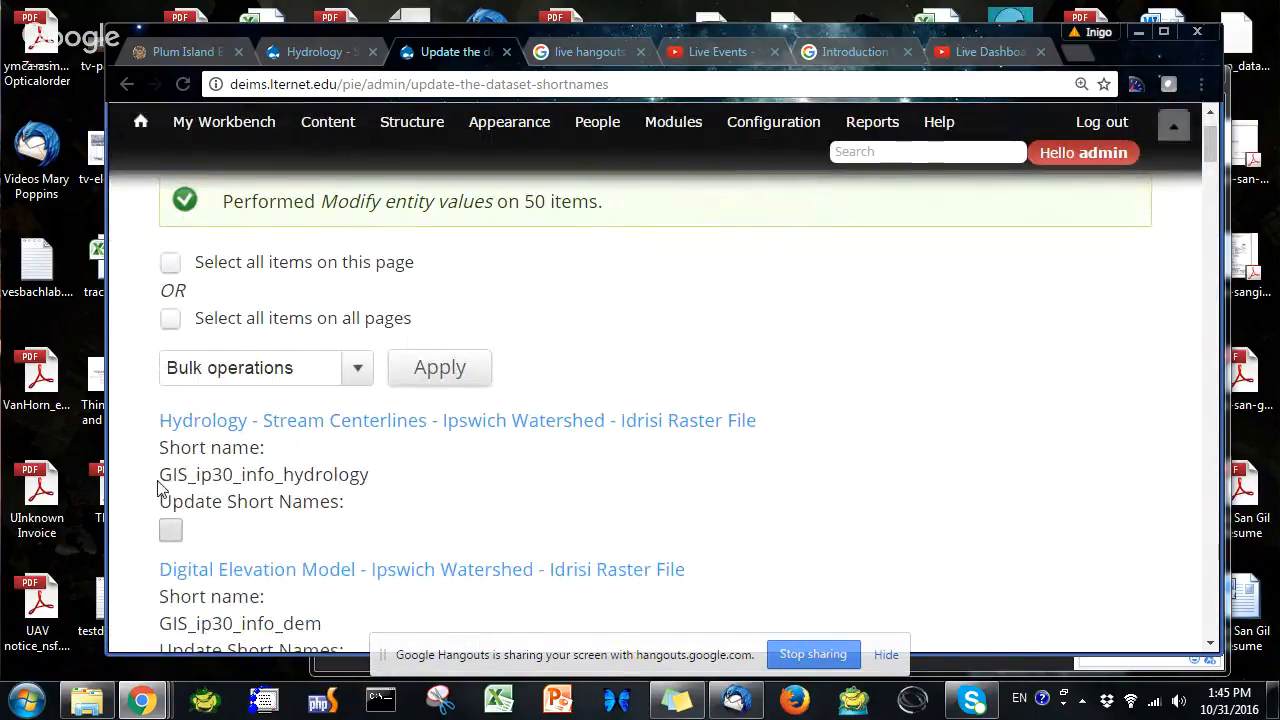
scroll(260, 530, down, 1)
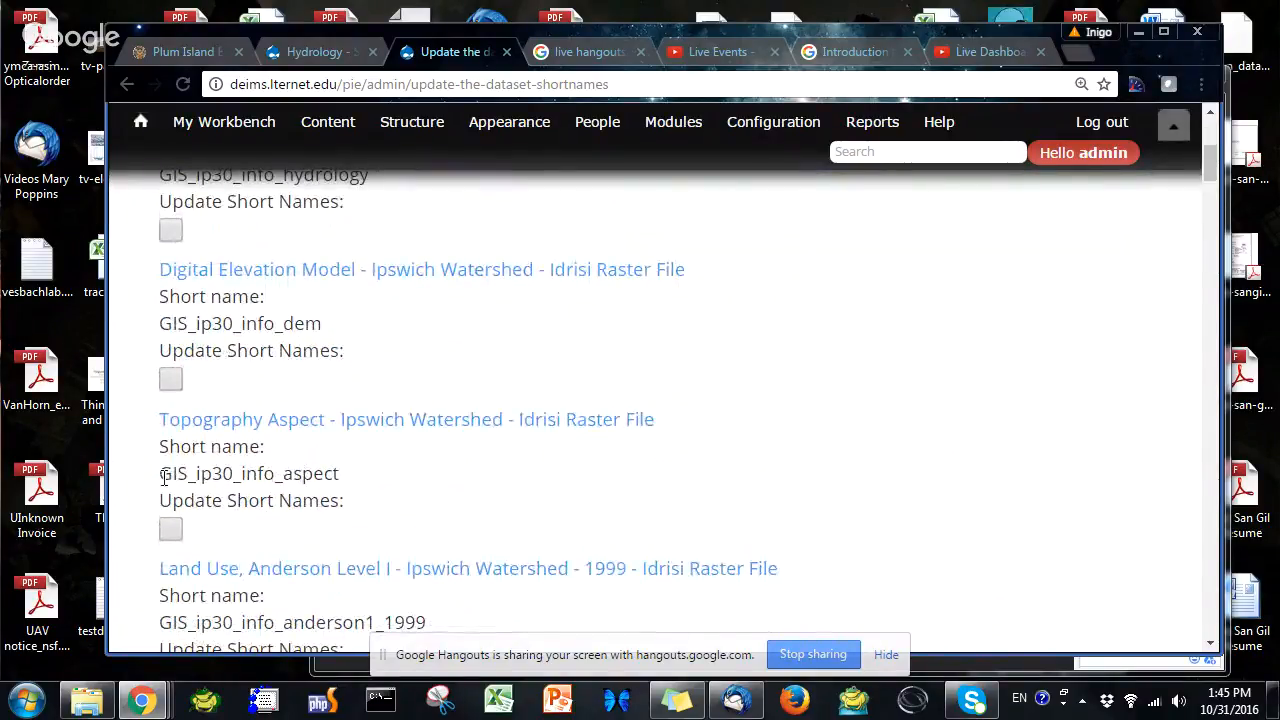
drag(161, 474, 342, 472)
scroll(267, 500, down, 2)
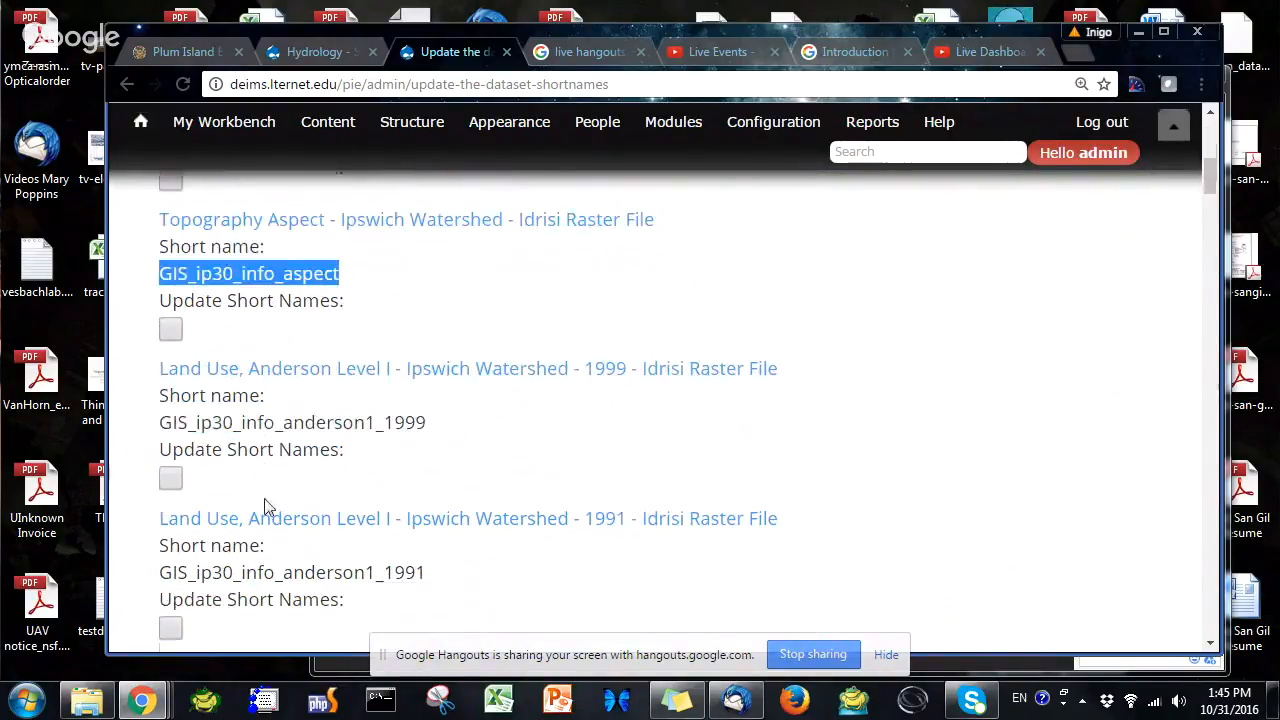
scroll(243, 453, down, 7)
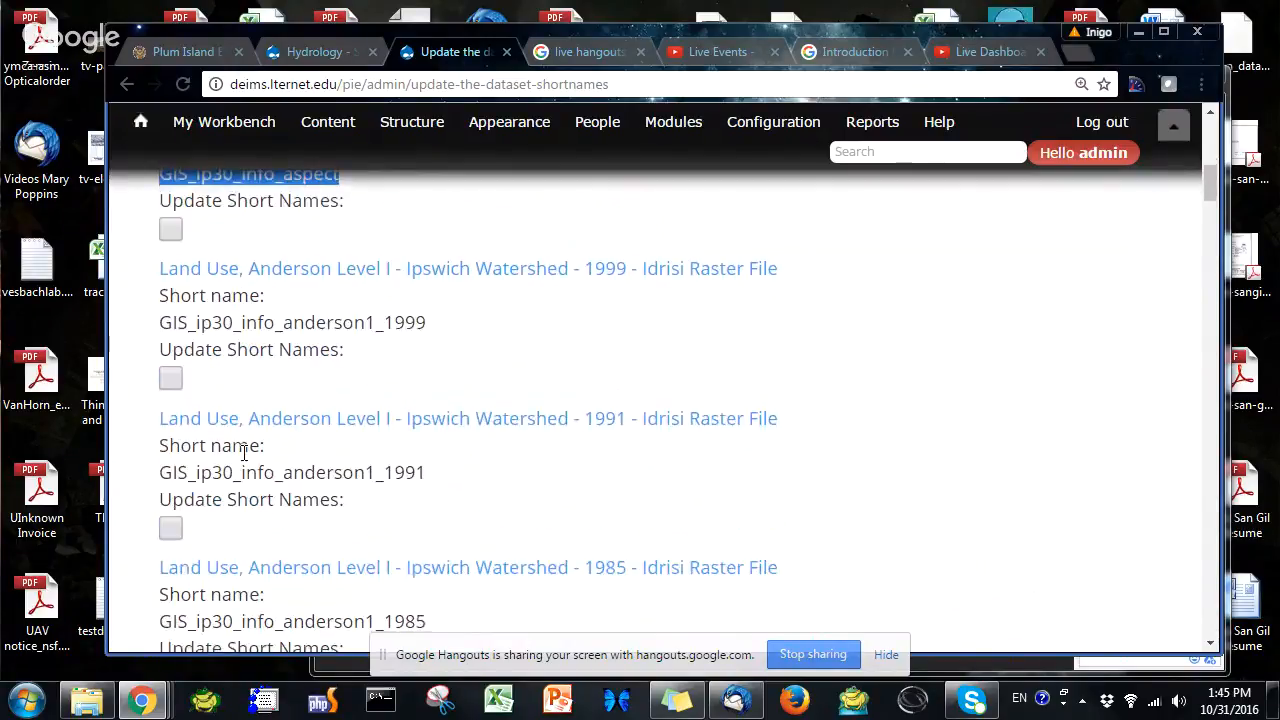
scroll(243, 460, down, 5)
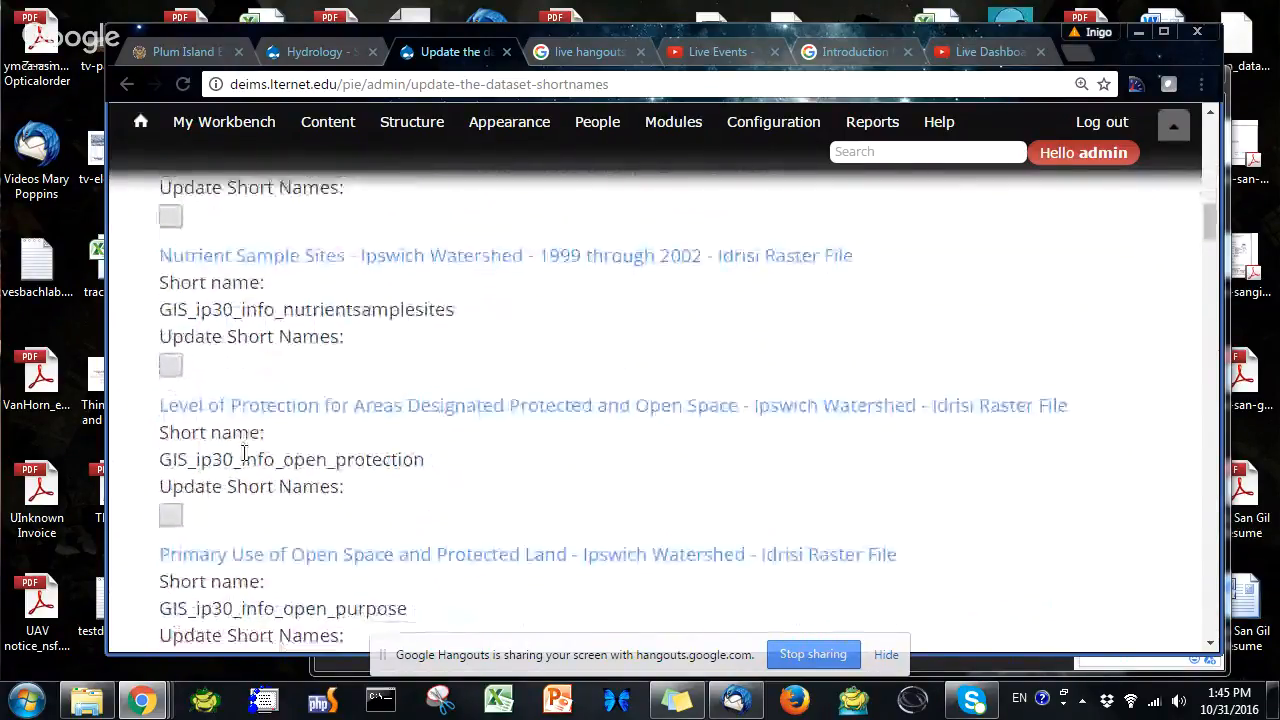
scroll(243, 460, down, 10)
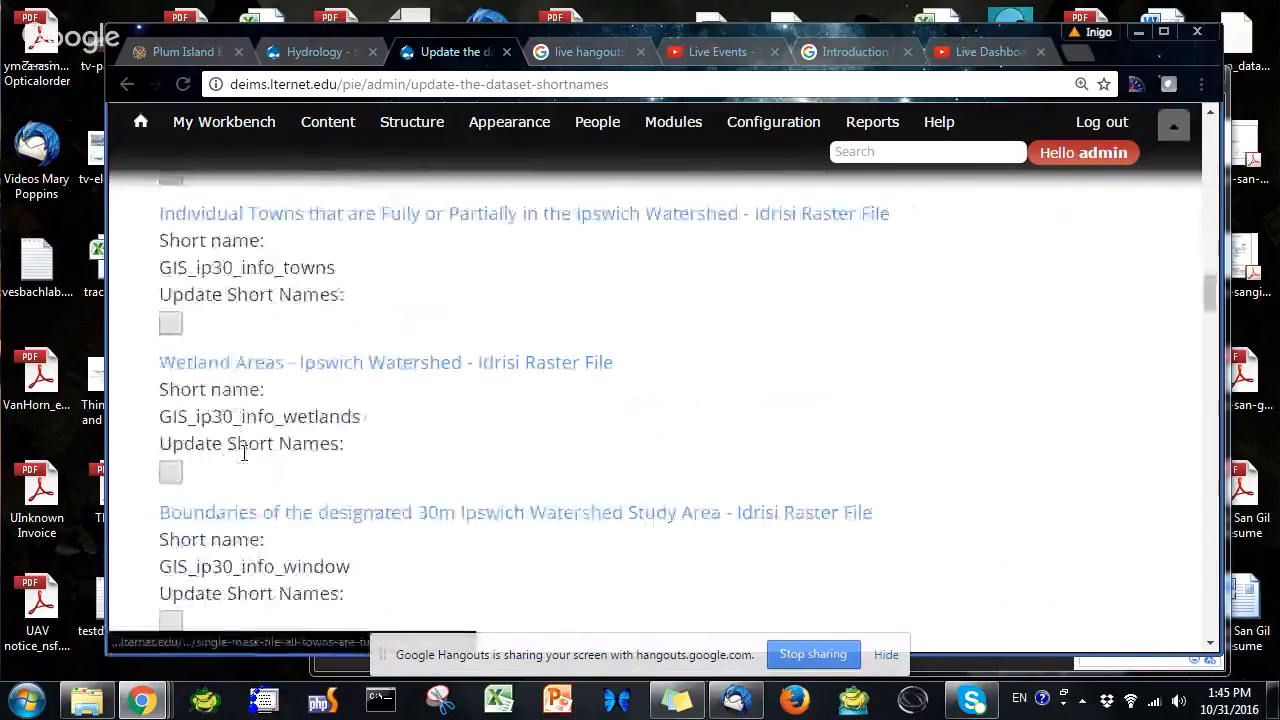
scroll(243, 460, down, 10)
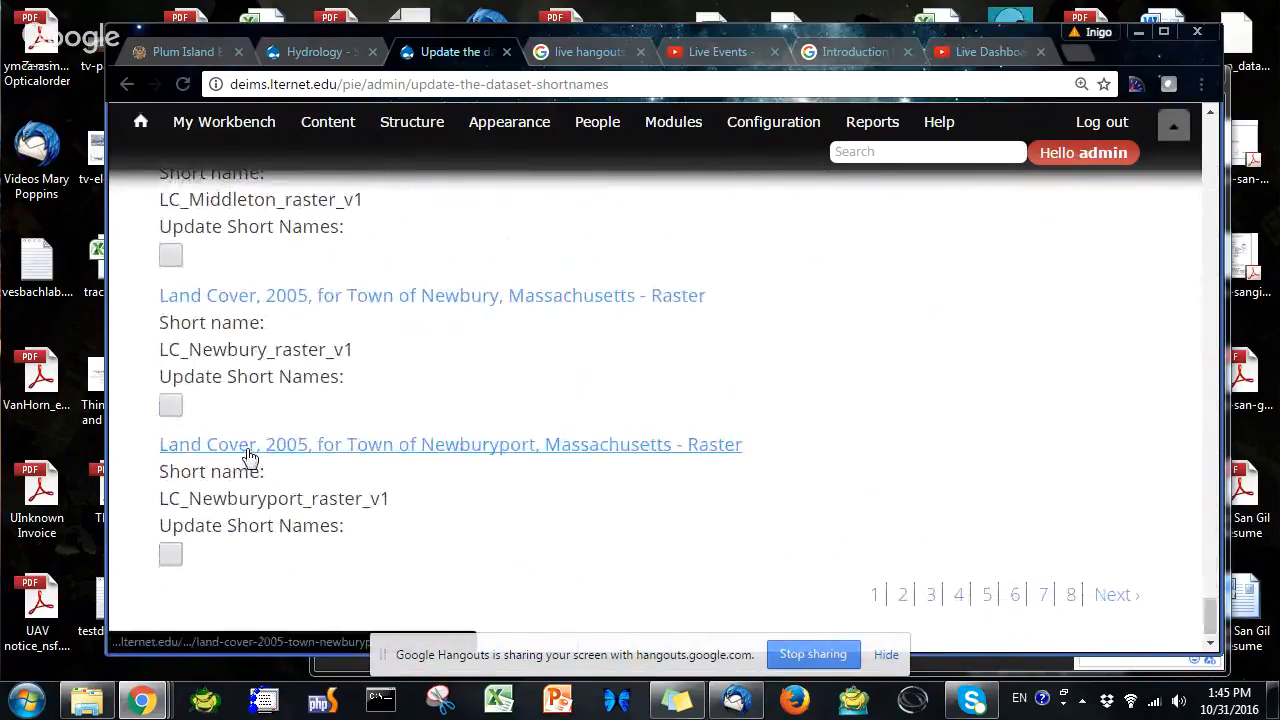
Open the next page of the dataset list and choose the Modify entity values bulk operation
scroll(251, 457, down, 1)
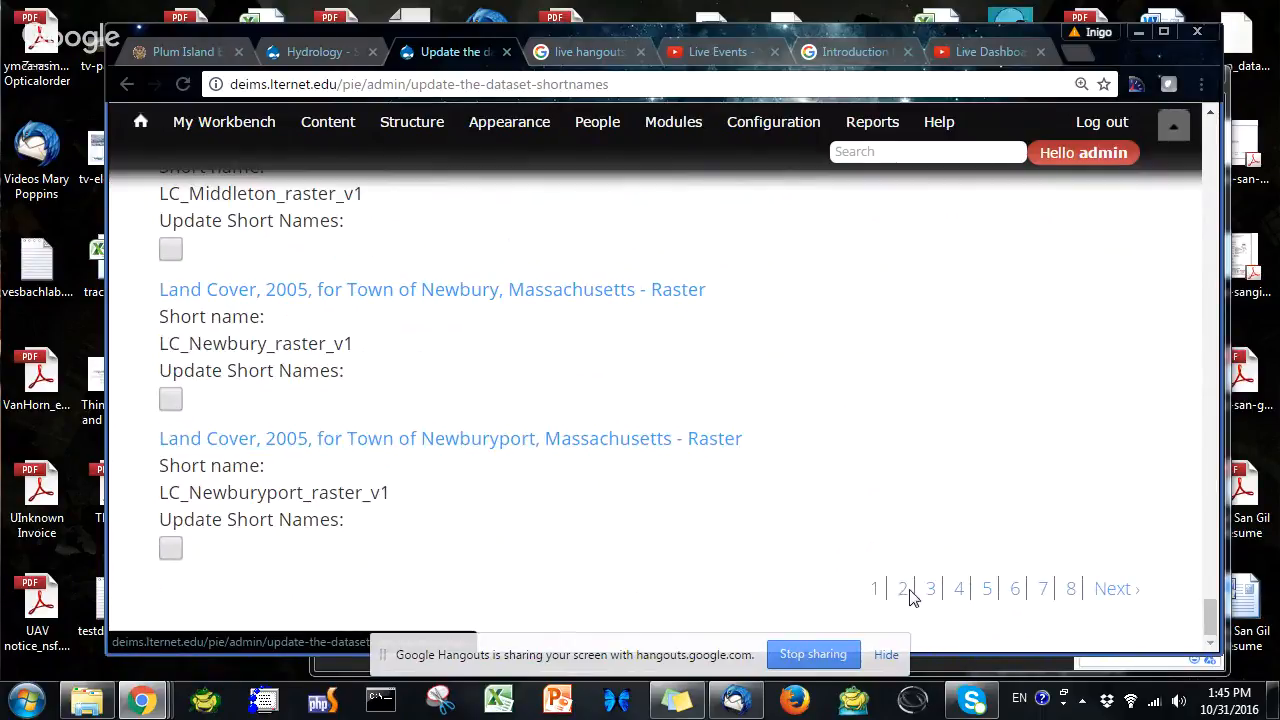
click(1114, 589)
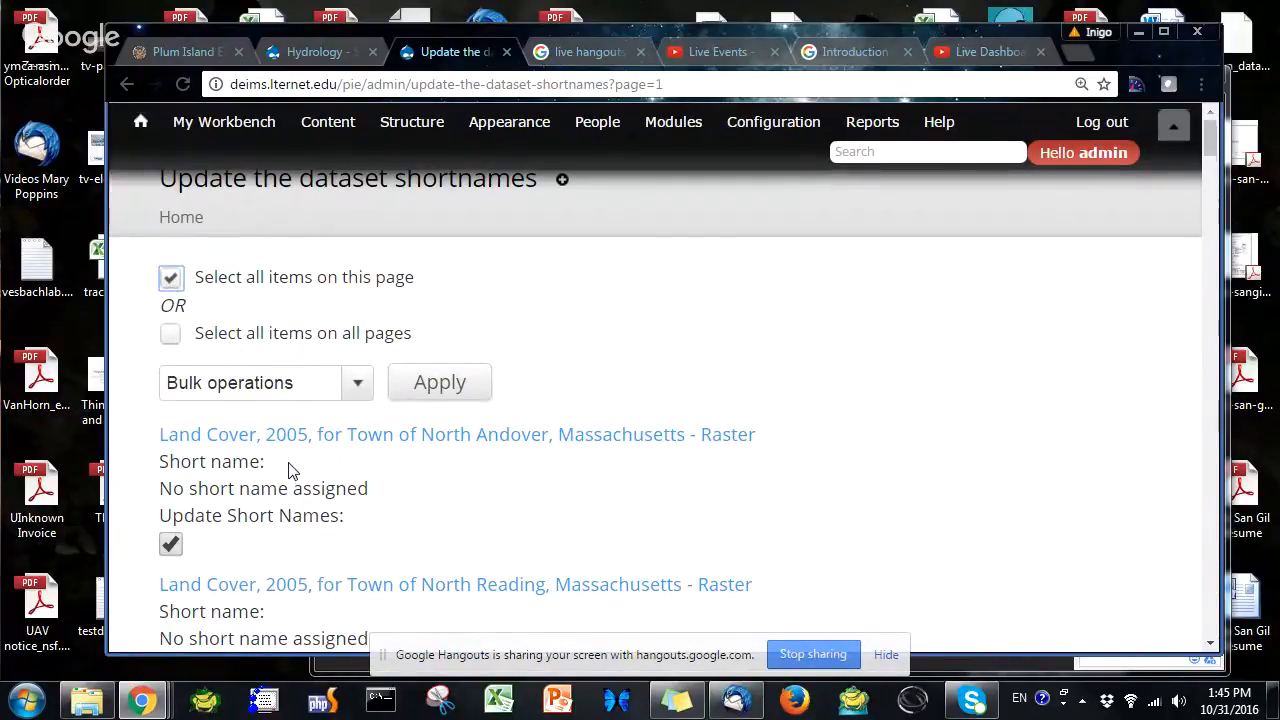
scroll(292, 471, down, 1)
scroll(268, 484, down, 1)
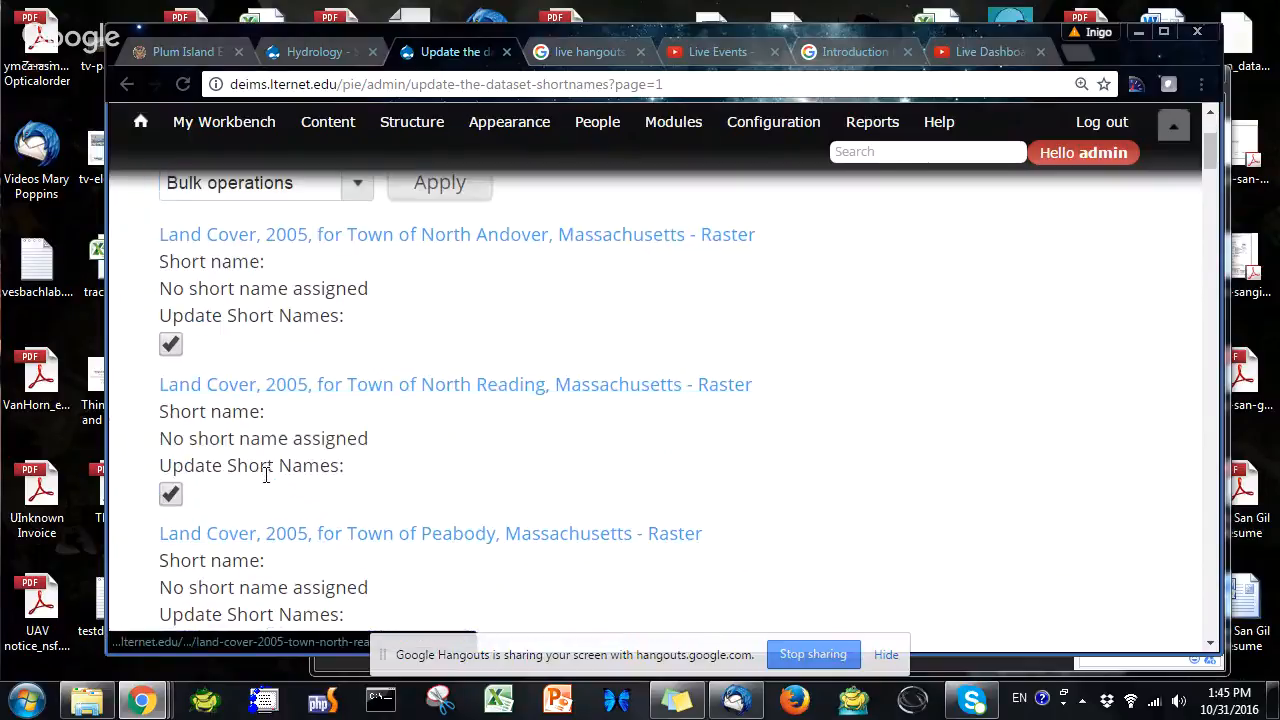
scroll(266, 471, up, 2)
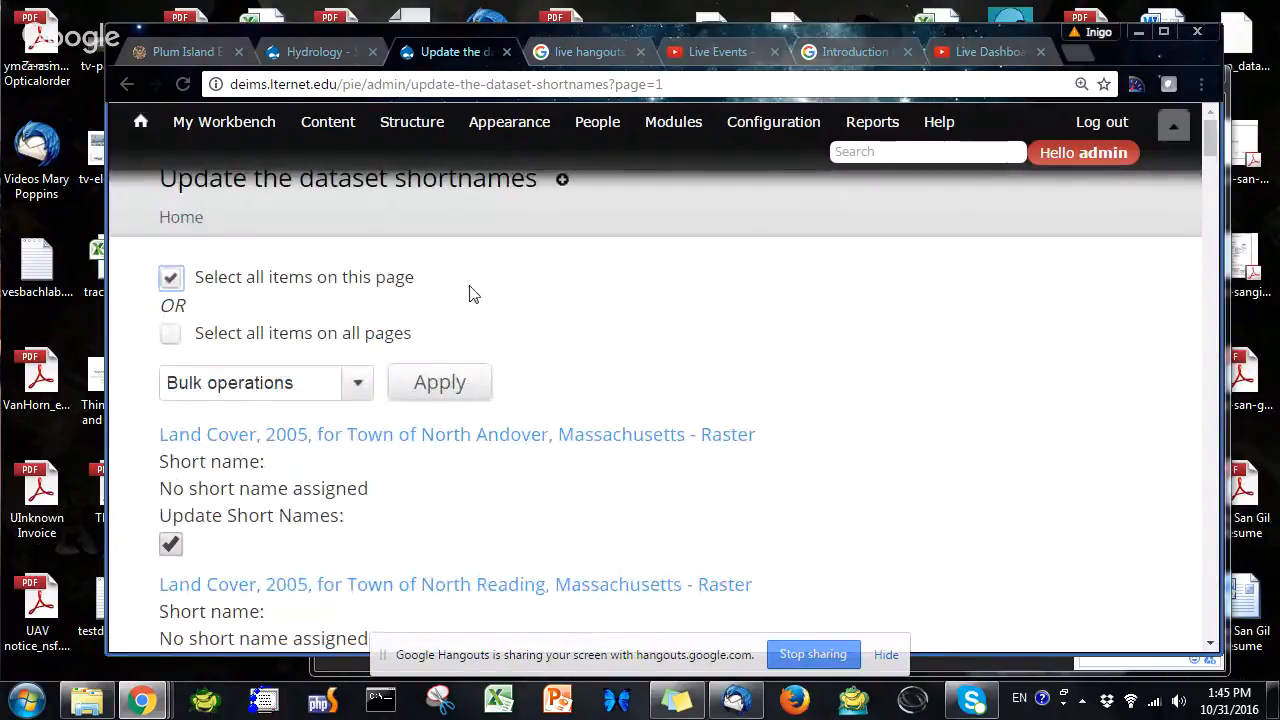
click(305, 383)
click(270, 437)
Scroll through the selected datasets on this page to review them
scroll(295, 535, down, 2)
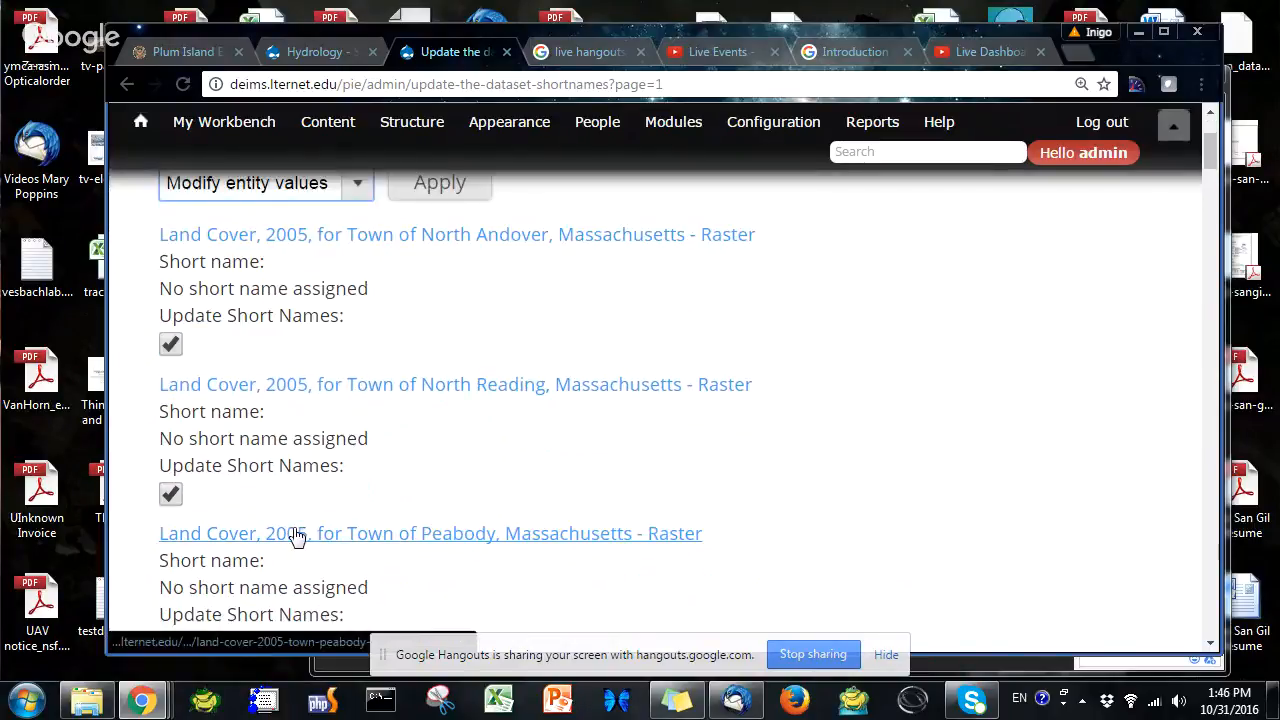
scroll(297, 537, down, 8)
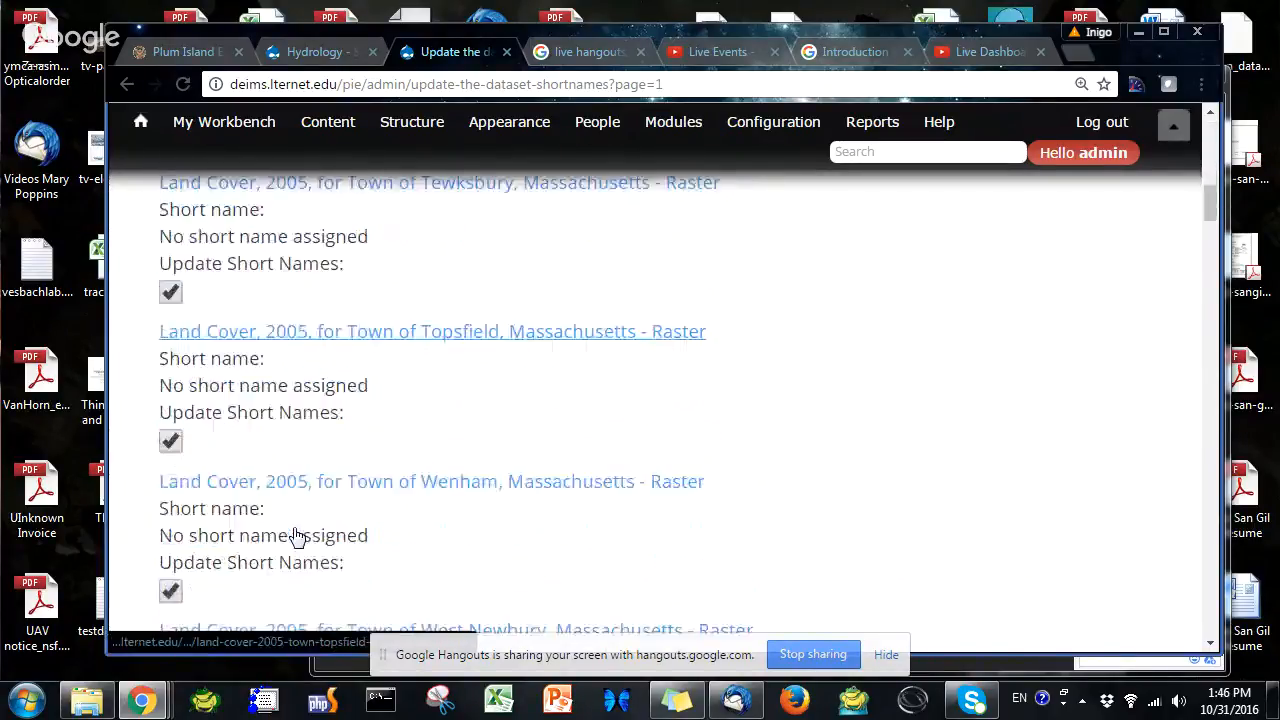
scroll(297, 537, down, 9)
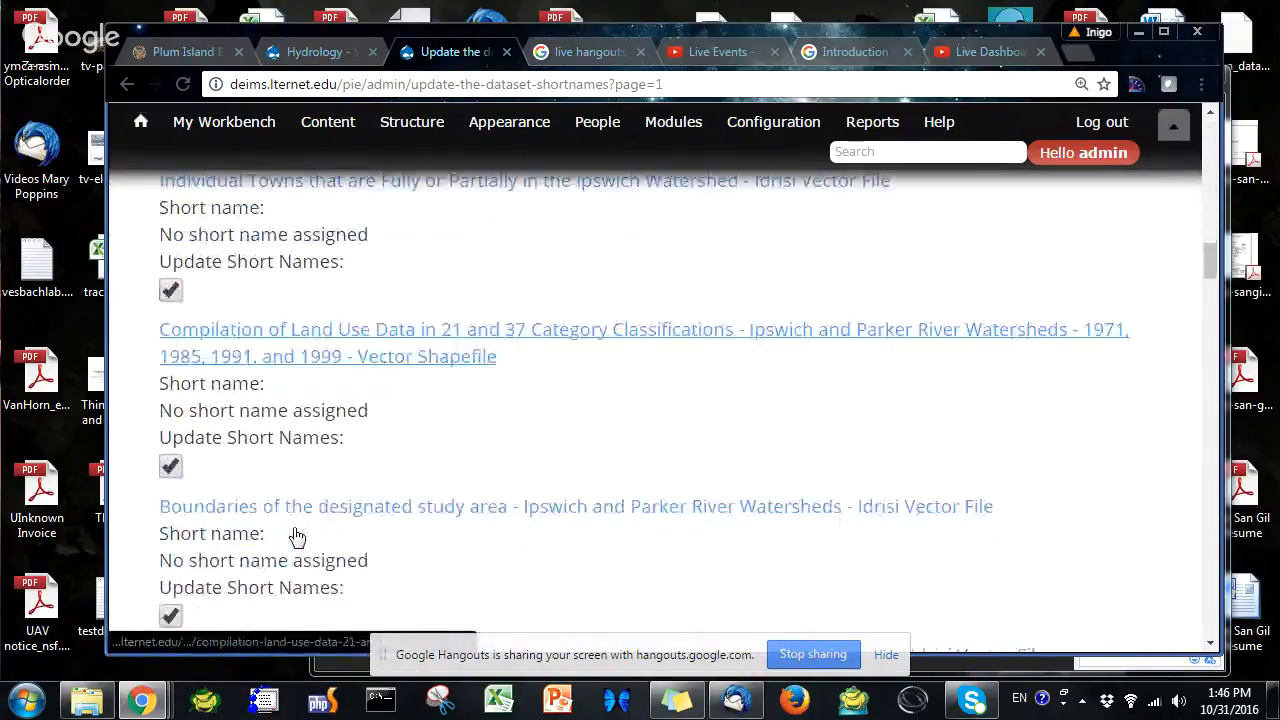
scroll(297, 537, down, 8)
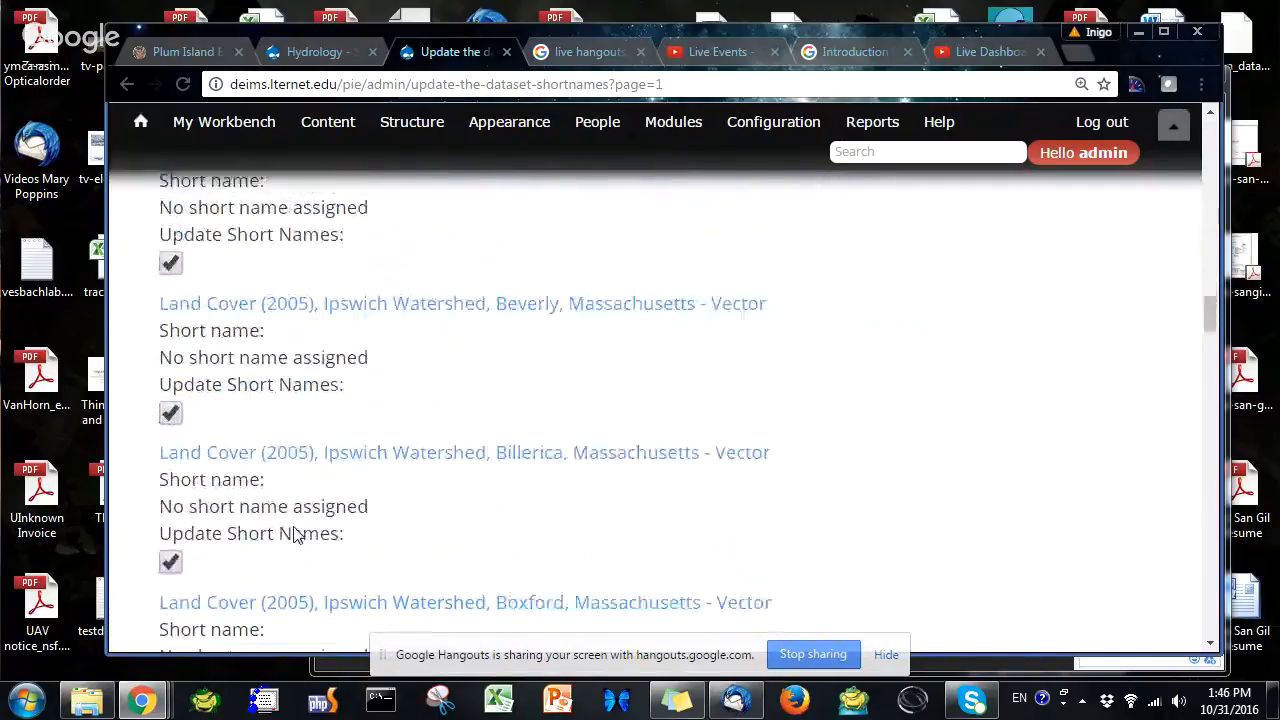
scroll(297, 537, down, 3)
scroll(295, 530, down, 11)
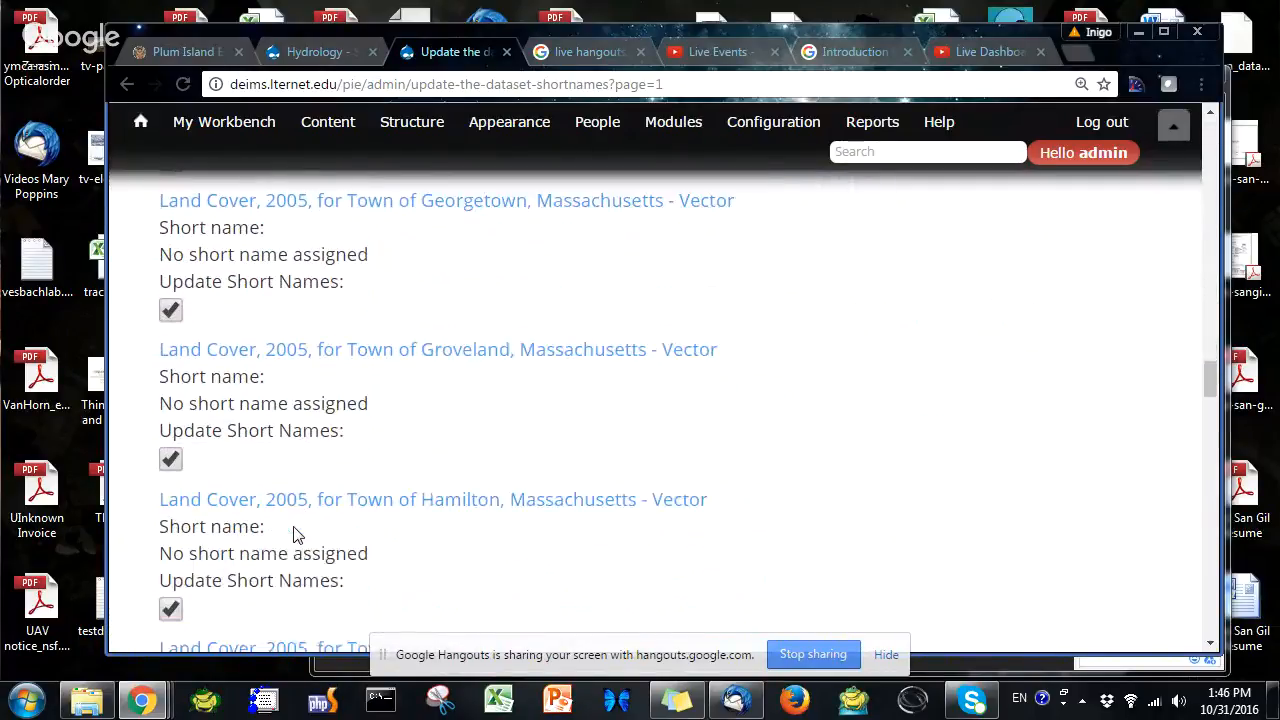
scroll(293, 533, down, 8)
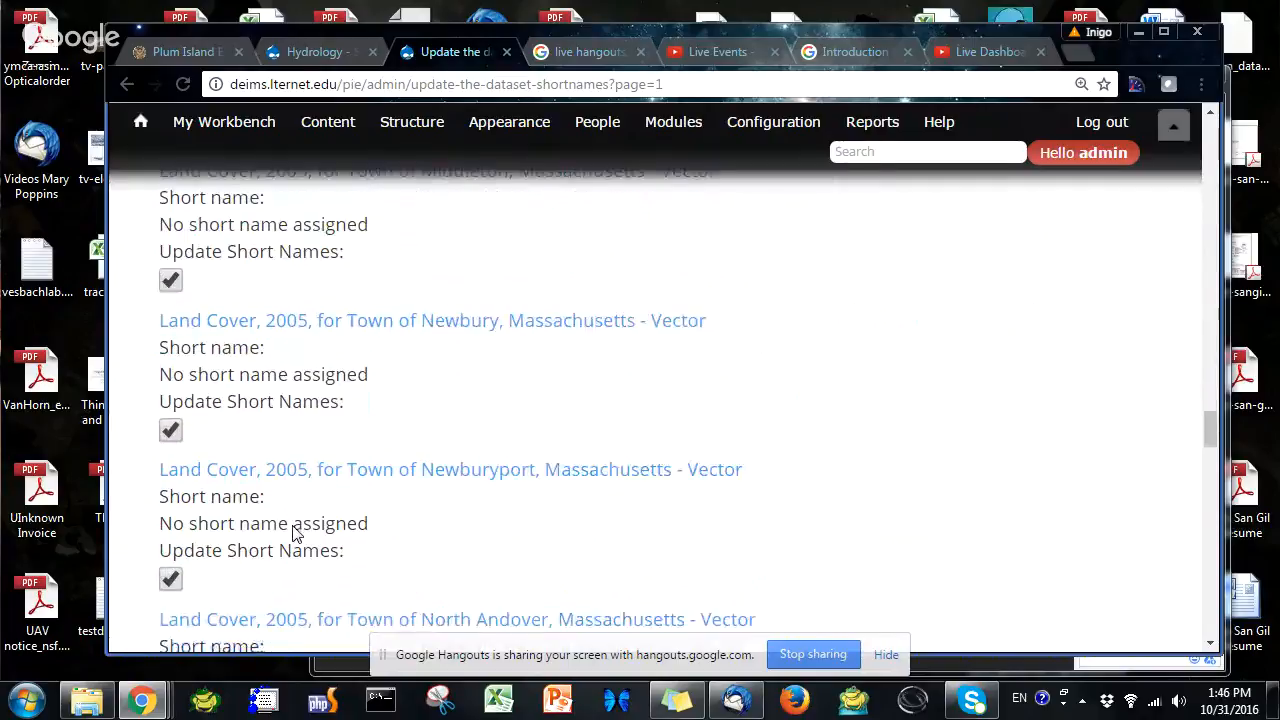
scroll(297, 535, down, 7)
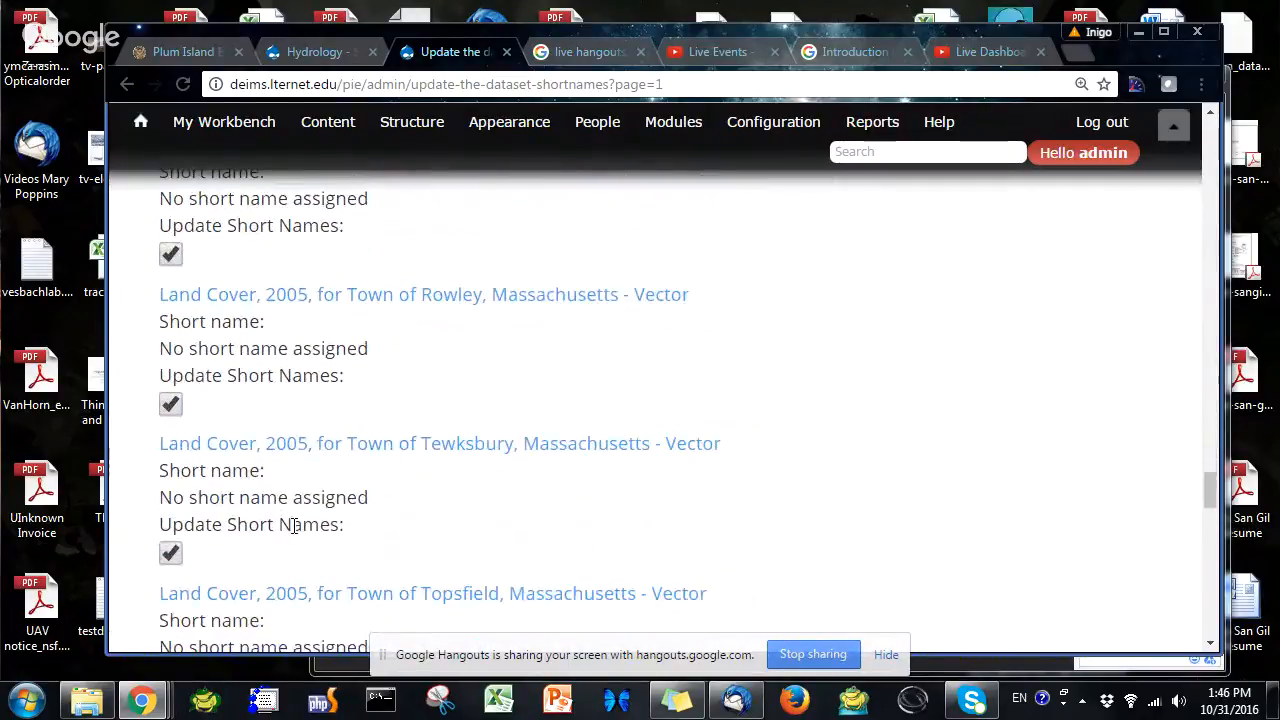
scroll(295, 530, down, 9)
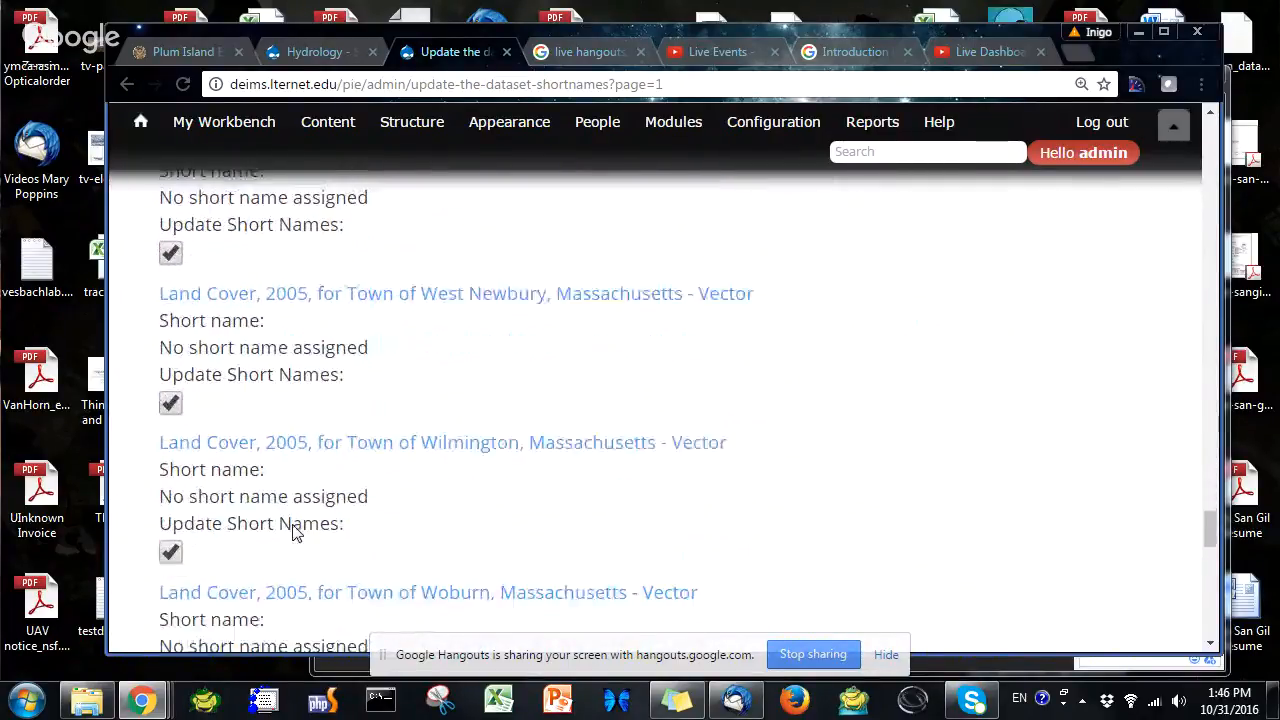
scroll(294, 525, down, 9)
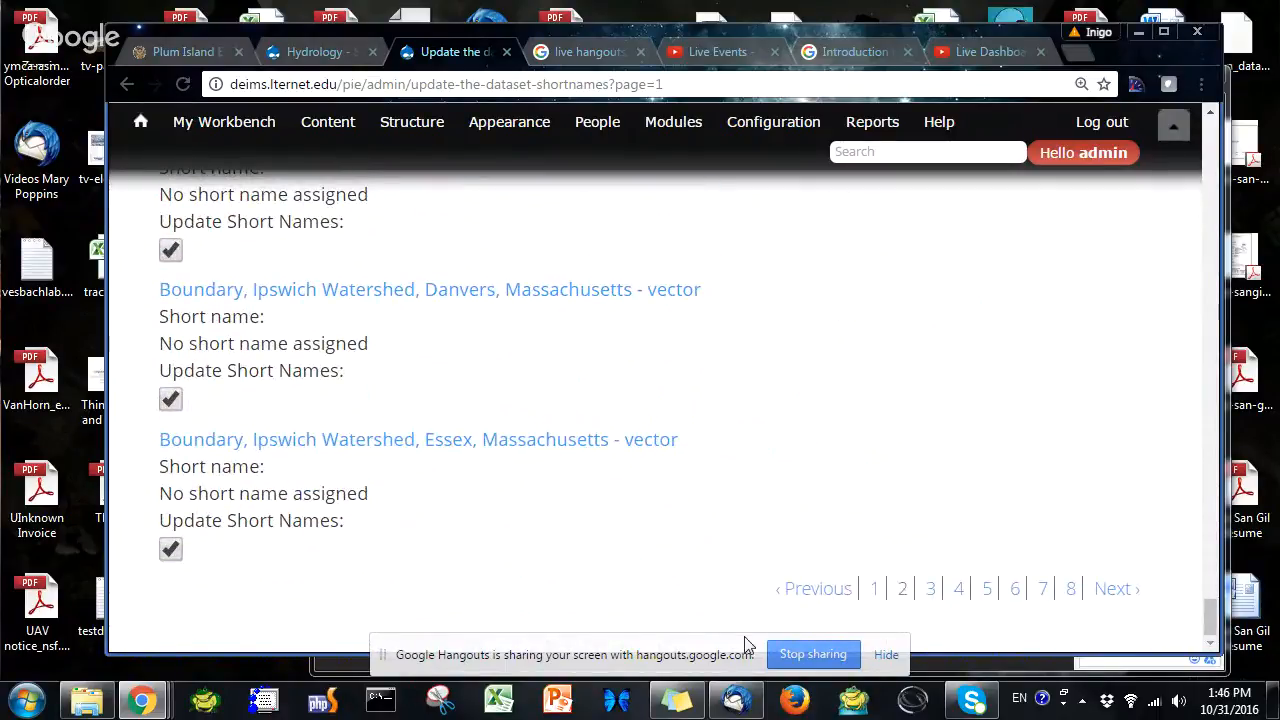
drag(1210, 610, 1210, 130)
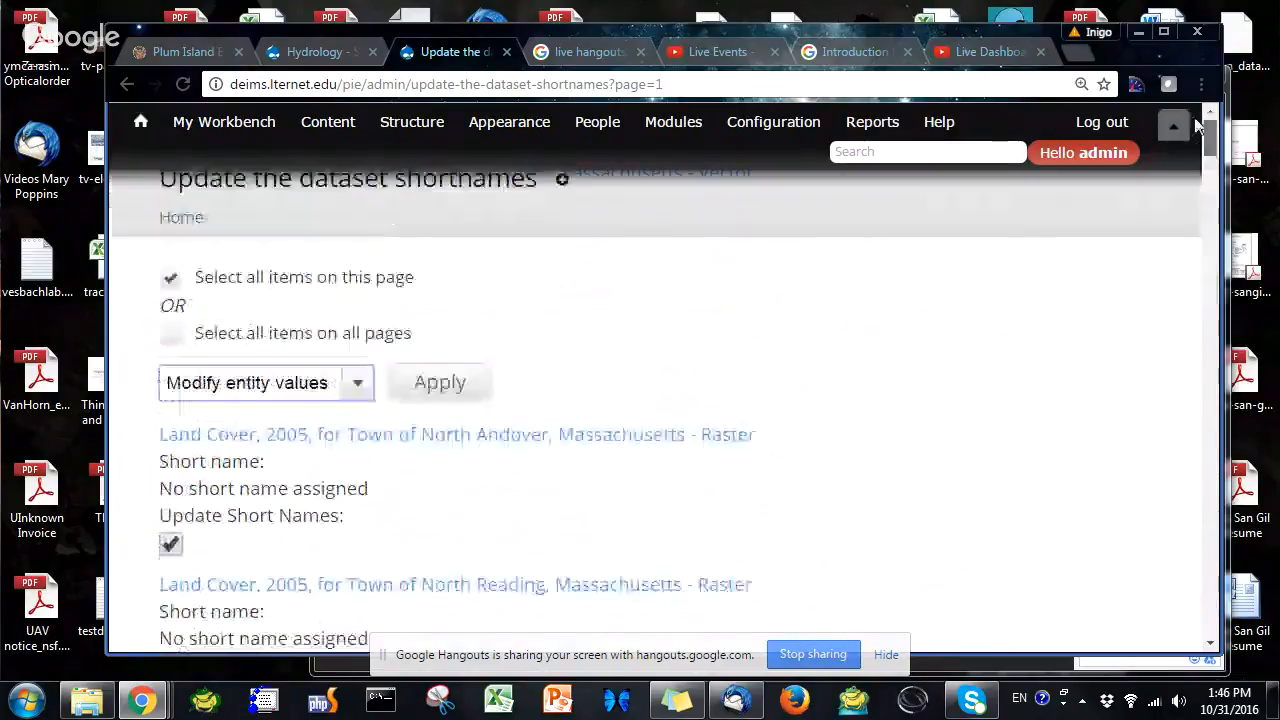
Apply Modify entity values with the [node:field_data_sources] token as the Short name, and confirm the operation
click(450, 384)
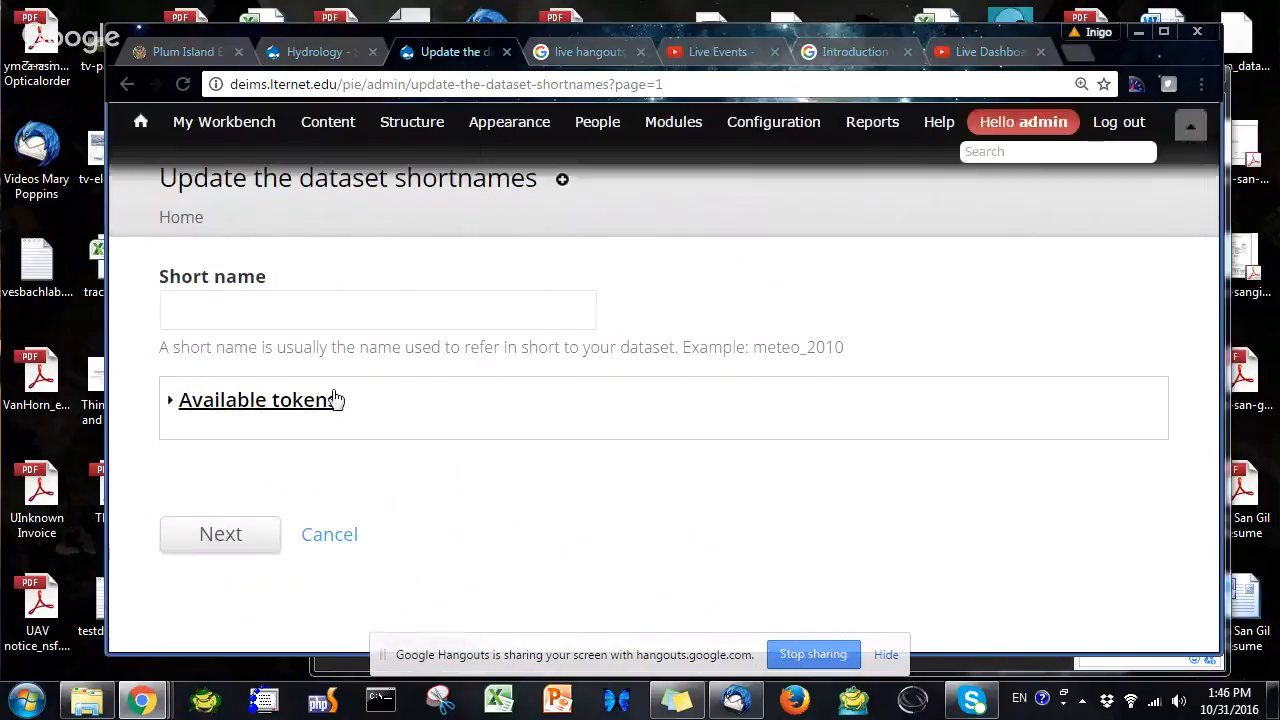
click(316, 311)
text([node:field_data_sources)
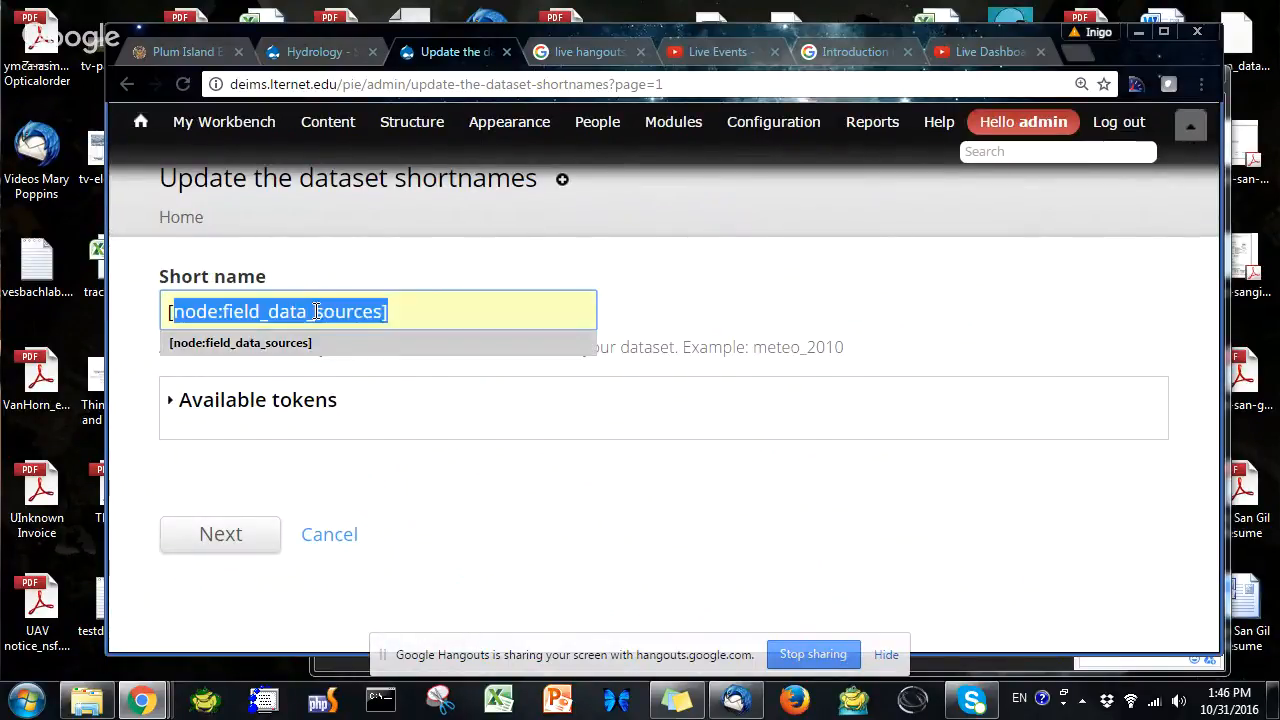
click(240, 342)
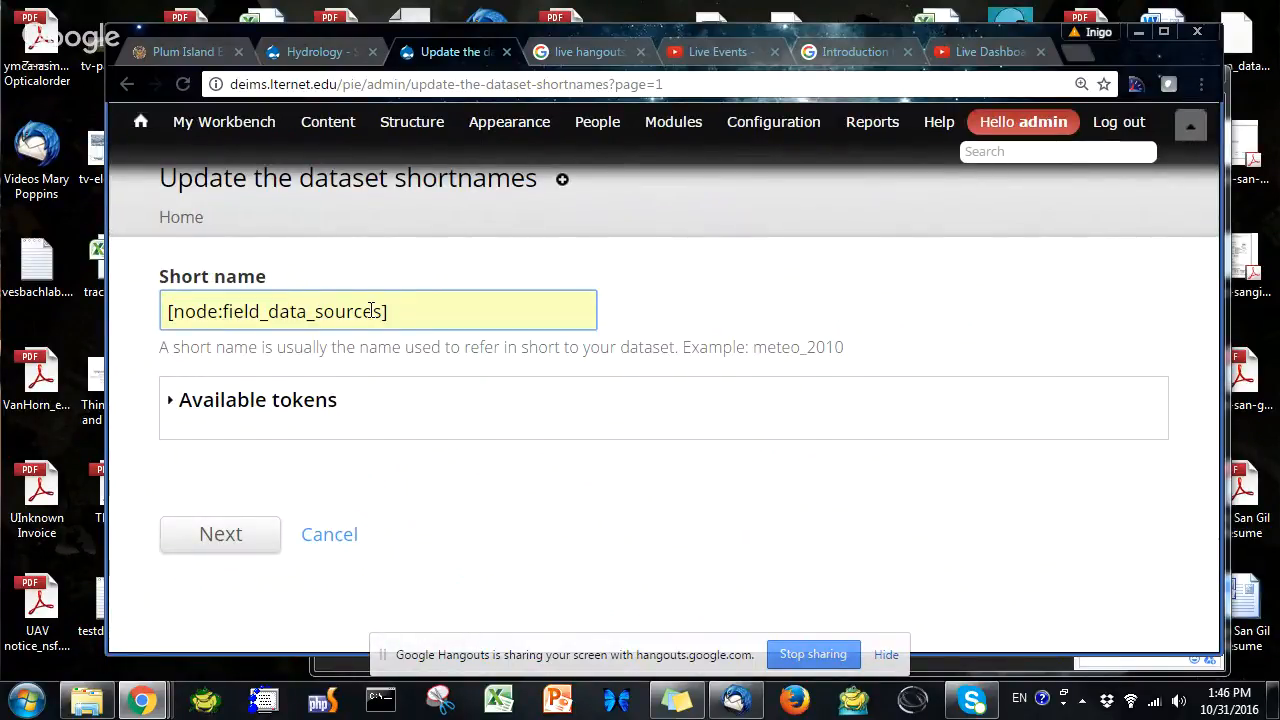
click(210, 538)
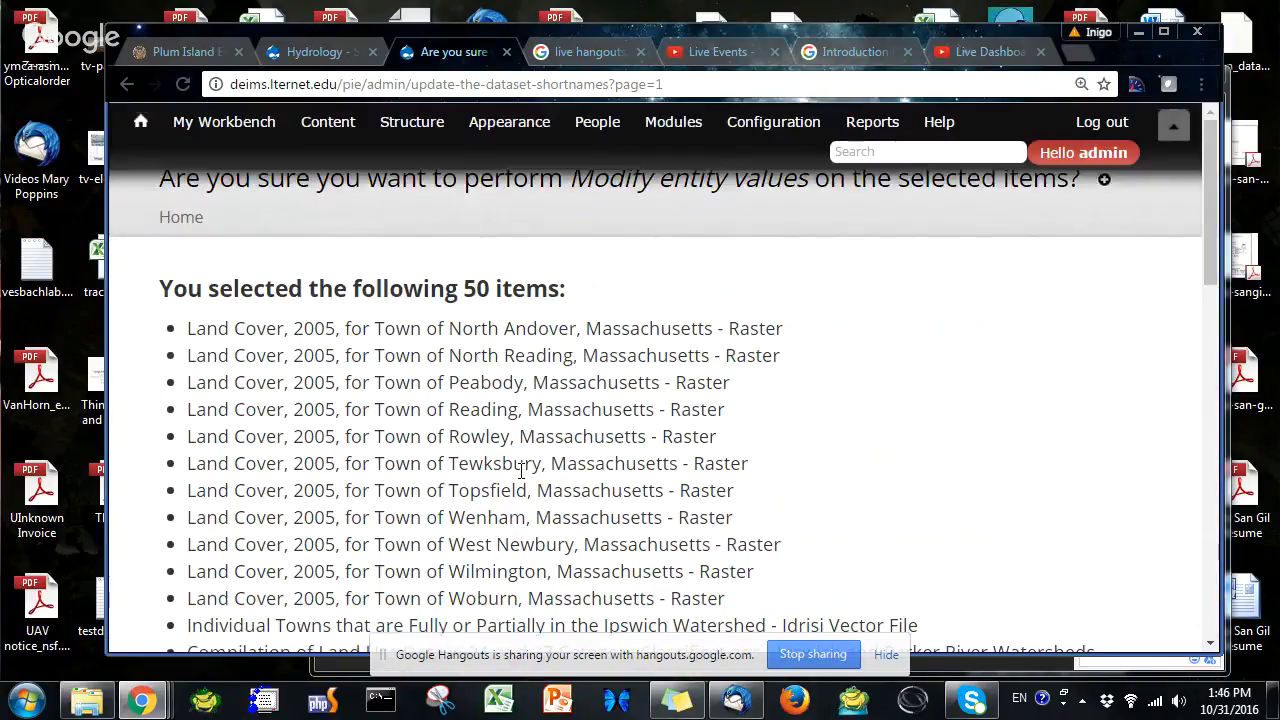
scroll(540, 420, down, 10)
click(283, 592)
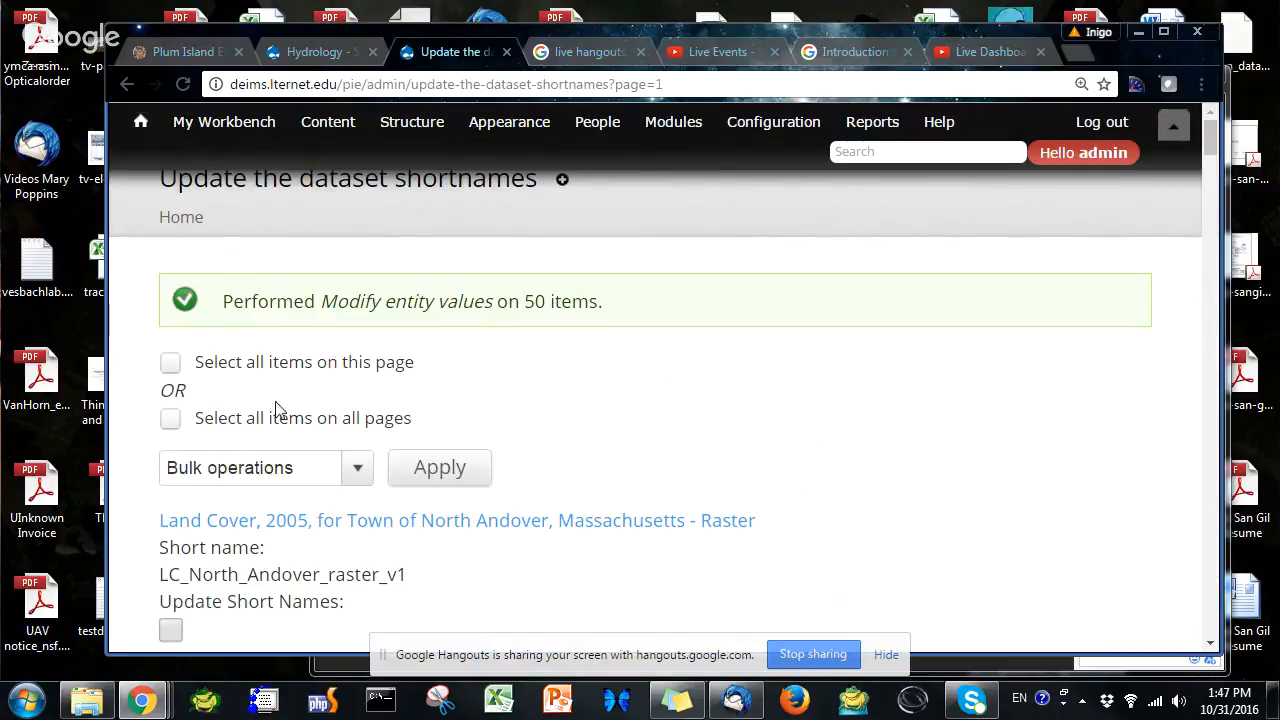
Scroll through the refreshed list to review each dataset's short name
scroll(406, 414, down, 2)
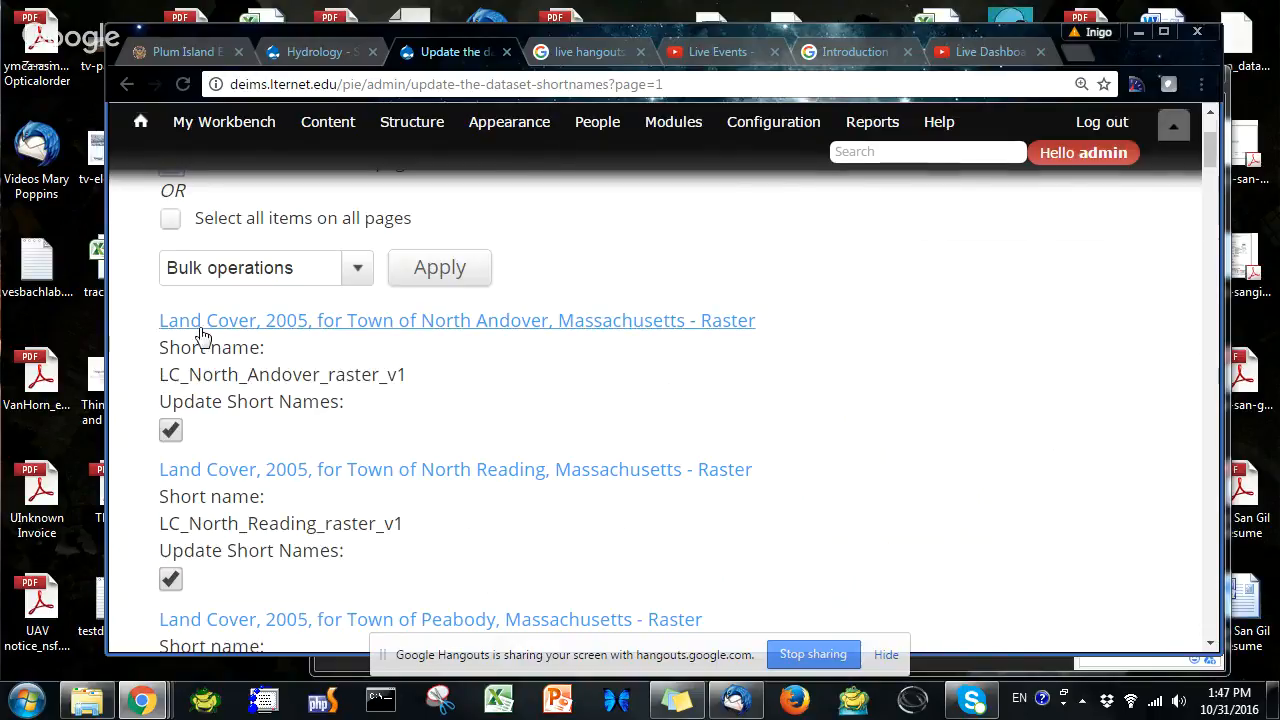
scroll(200, 334, up, 2)
scroll(225, 391, down, 12)
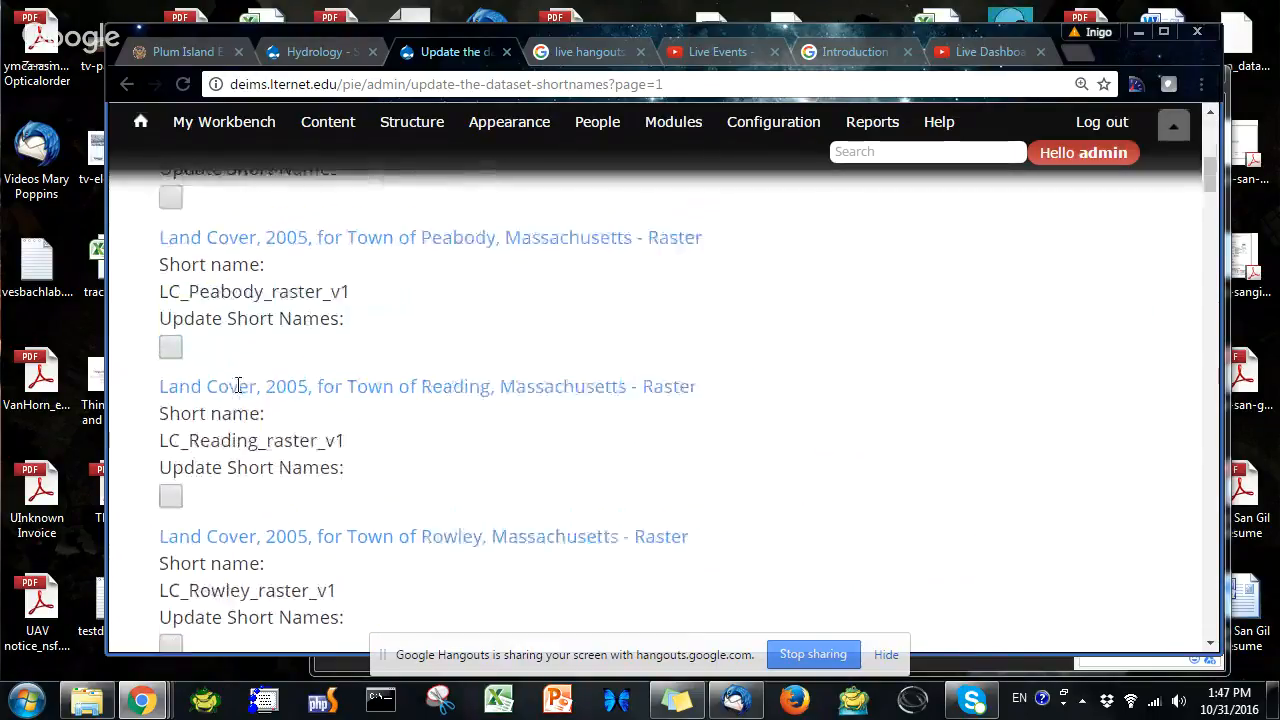
scroll(529, 500, down, 20)
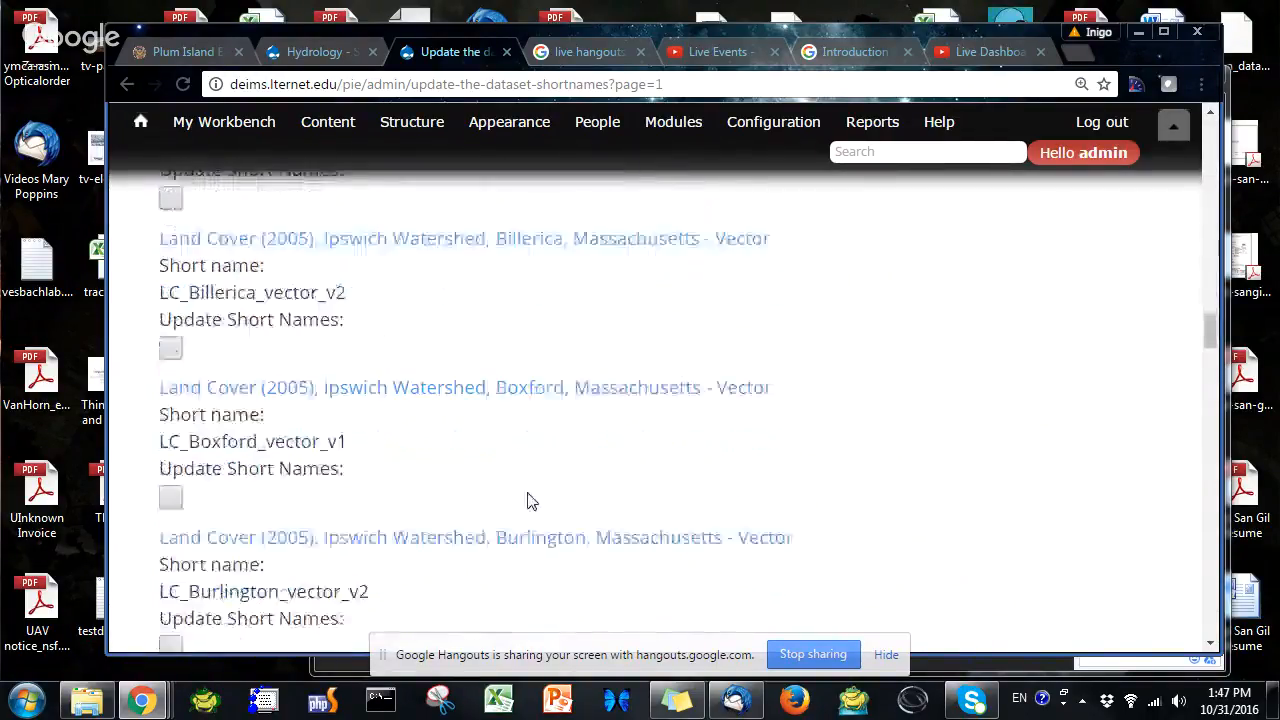
scroll(578, 497, down, 15)
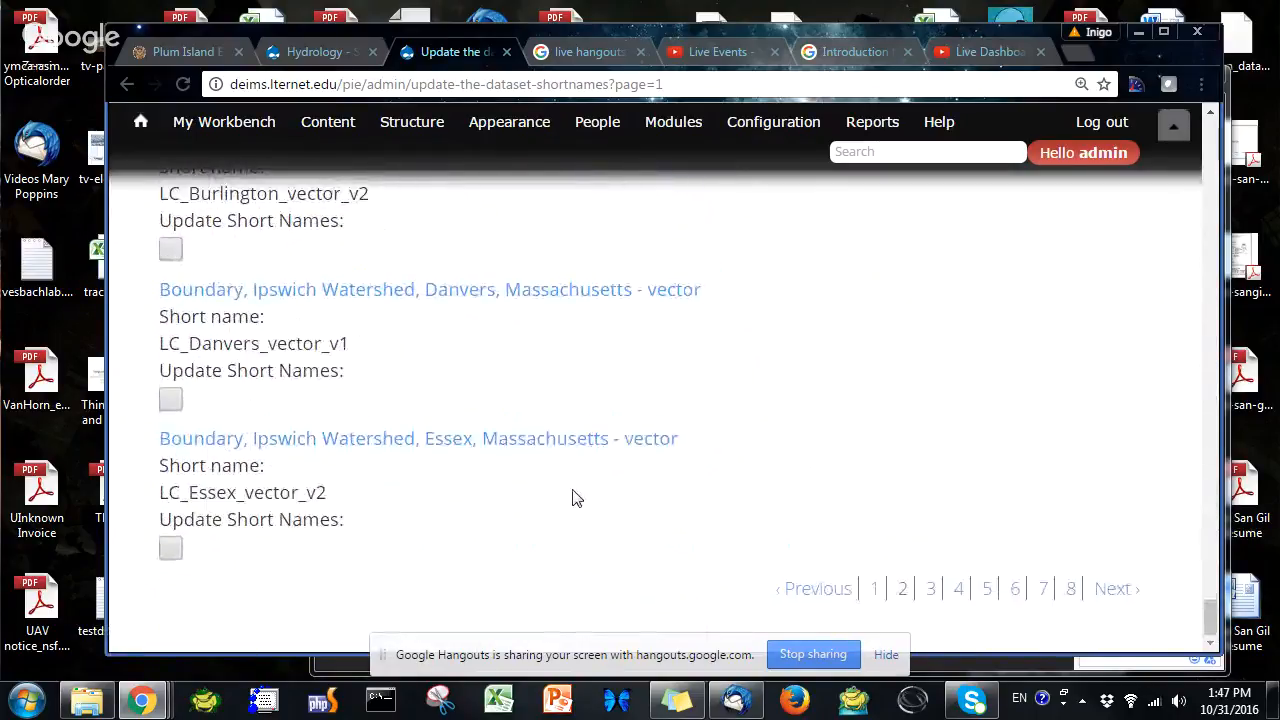
Open page 3 of the dataset list and select all items on this page
click(929, 590)
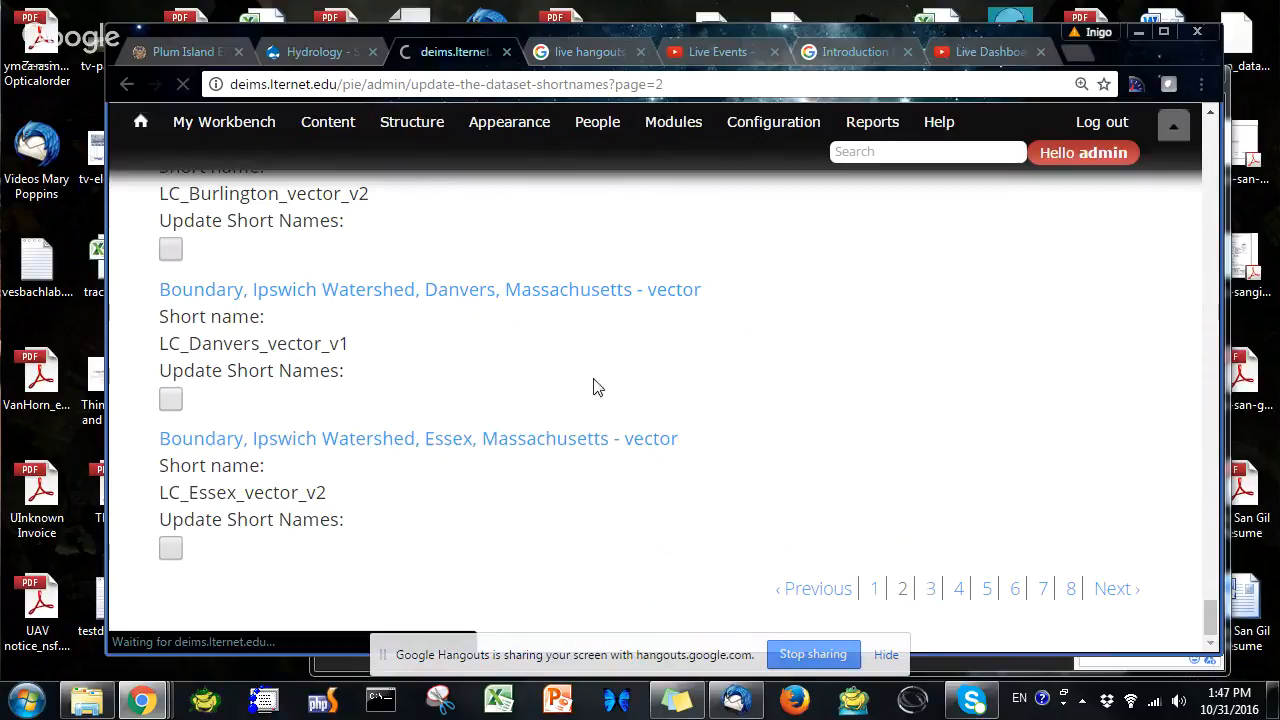
scroll(556, 402, down, 3)
scroll(556, 402, up, 3)
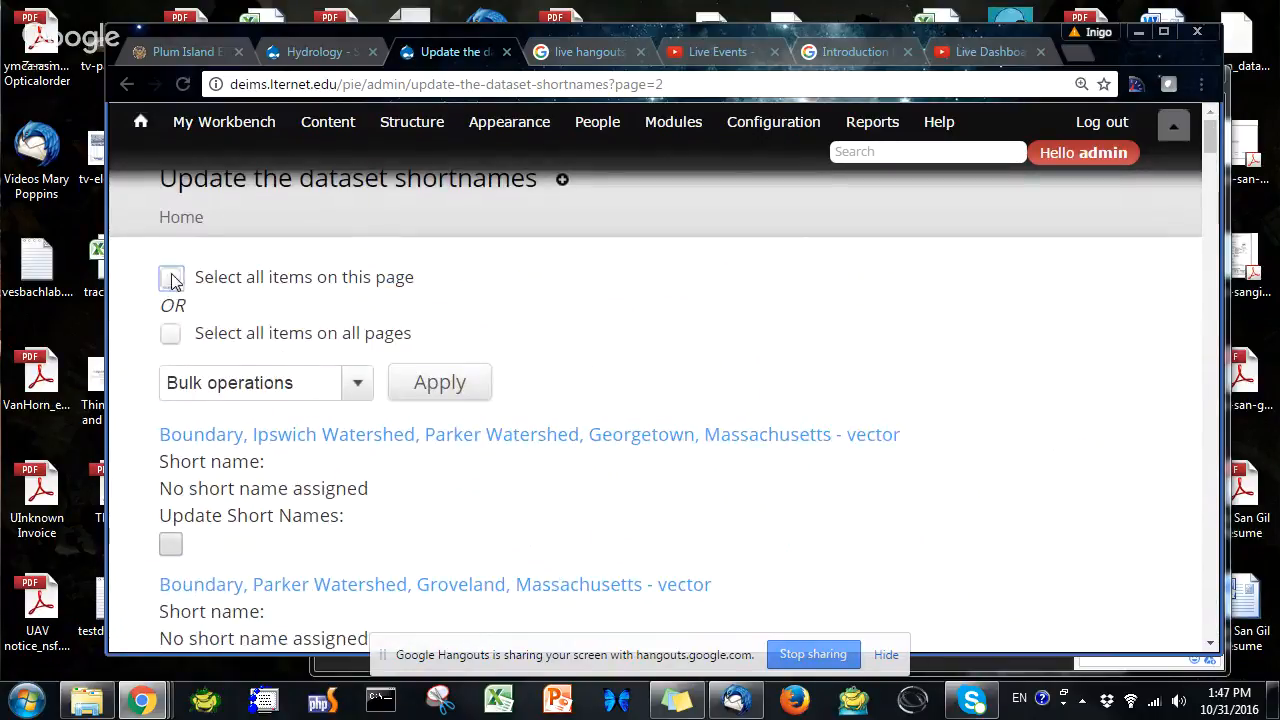
click(171, 278)
Deselect the Year 2011 meteorological dataset and the Fish Brook stream datasets on this page
scroll(486, 437, down, 7)
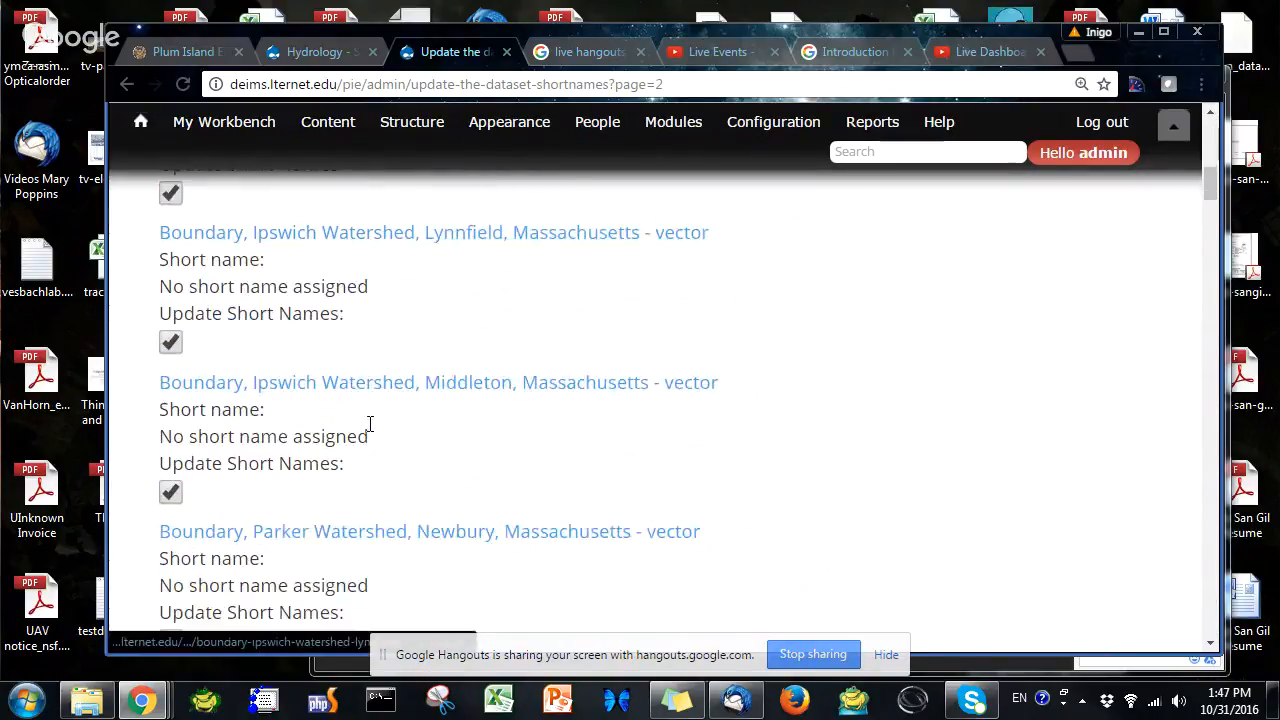
scroll(370, 424, down, 6)
scroll(370, 424, down, 15)
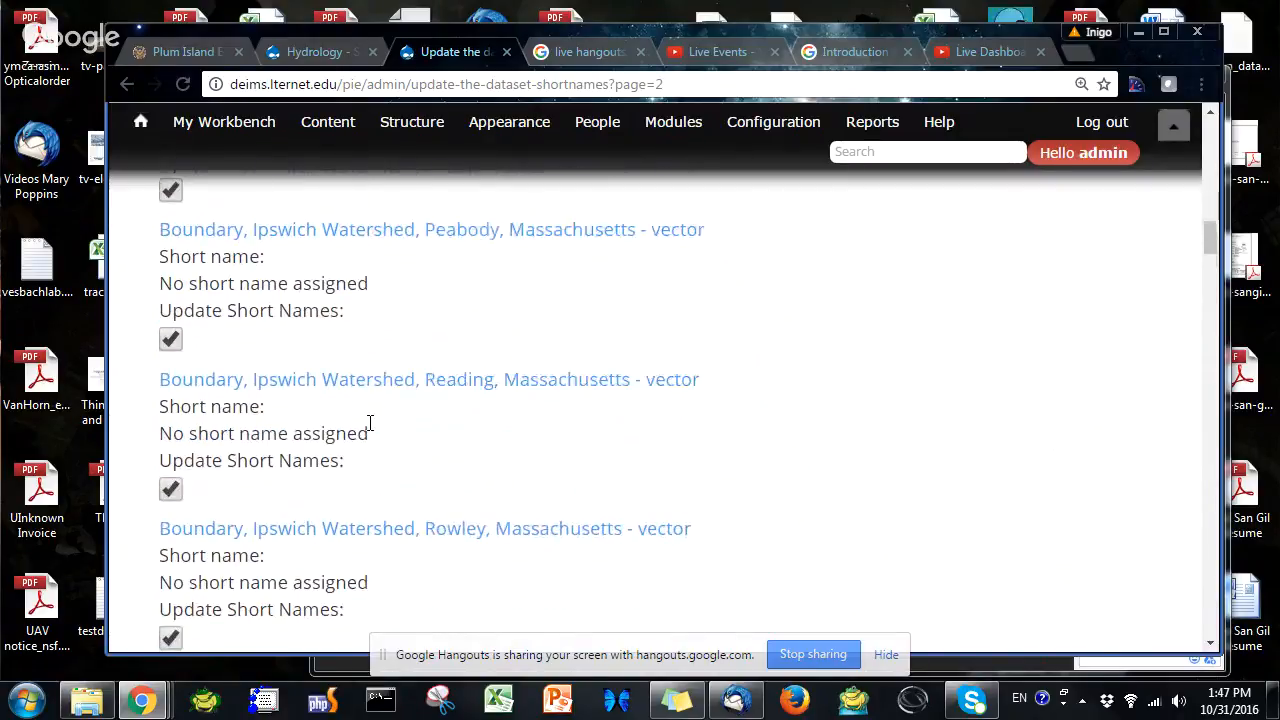
scroll(370, 424, down, 15)
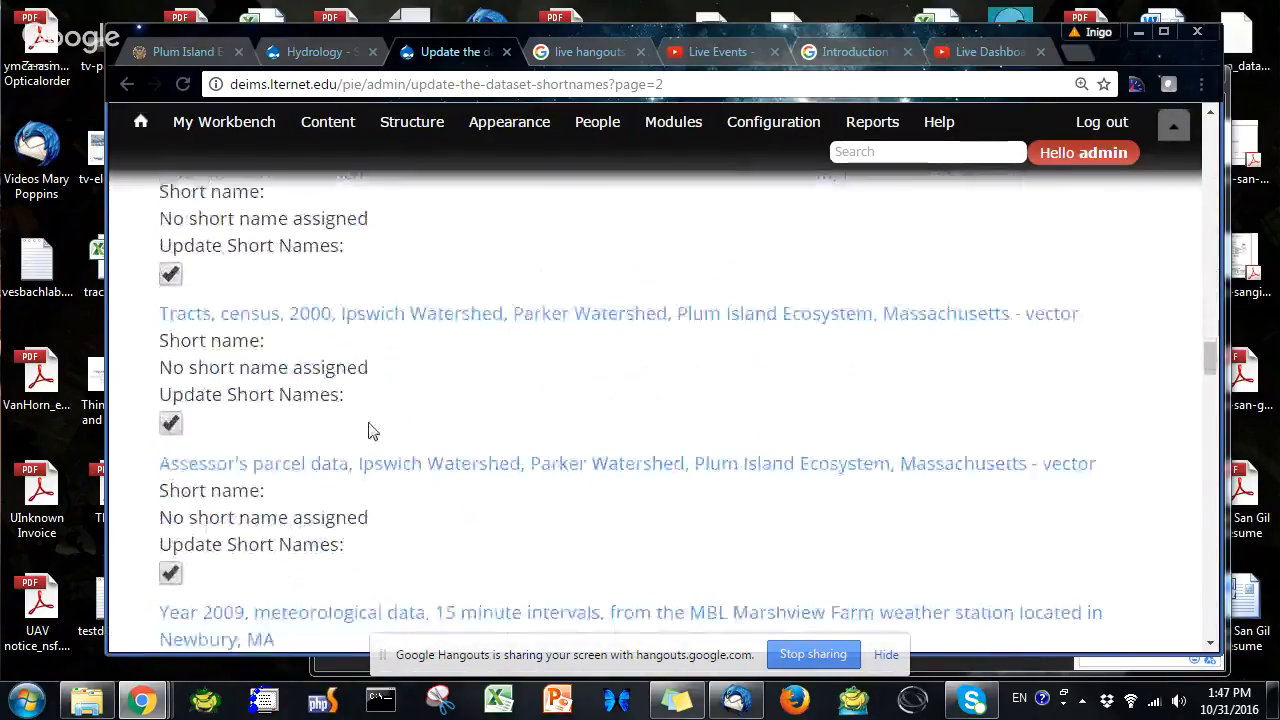
scroll(370, 431, up, 4)
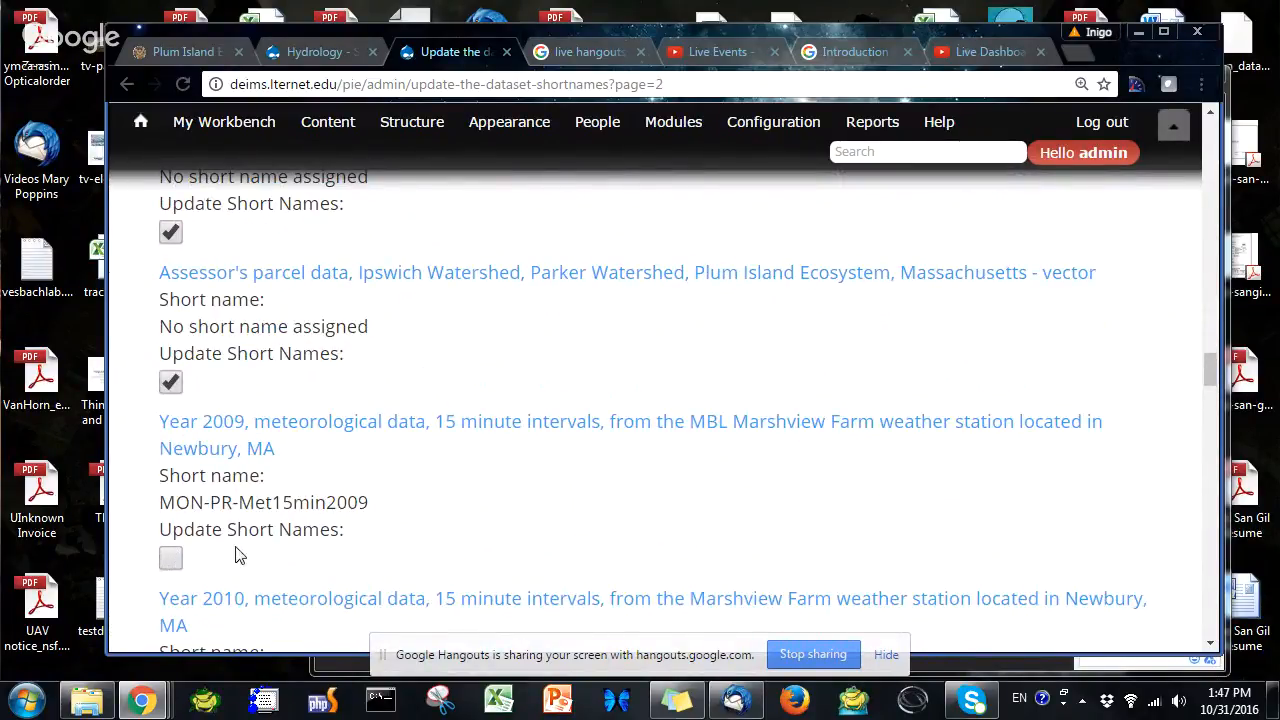
scroll(291, 518, down, 2)
scroll(170, 540, down, 2)
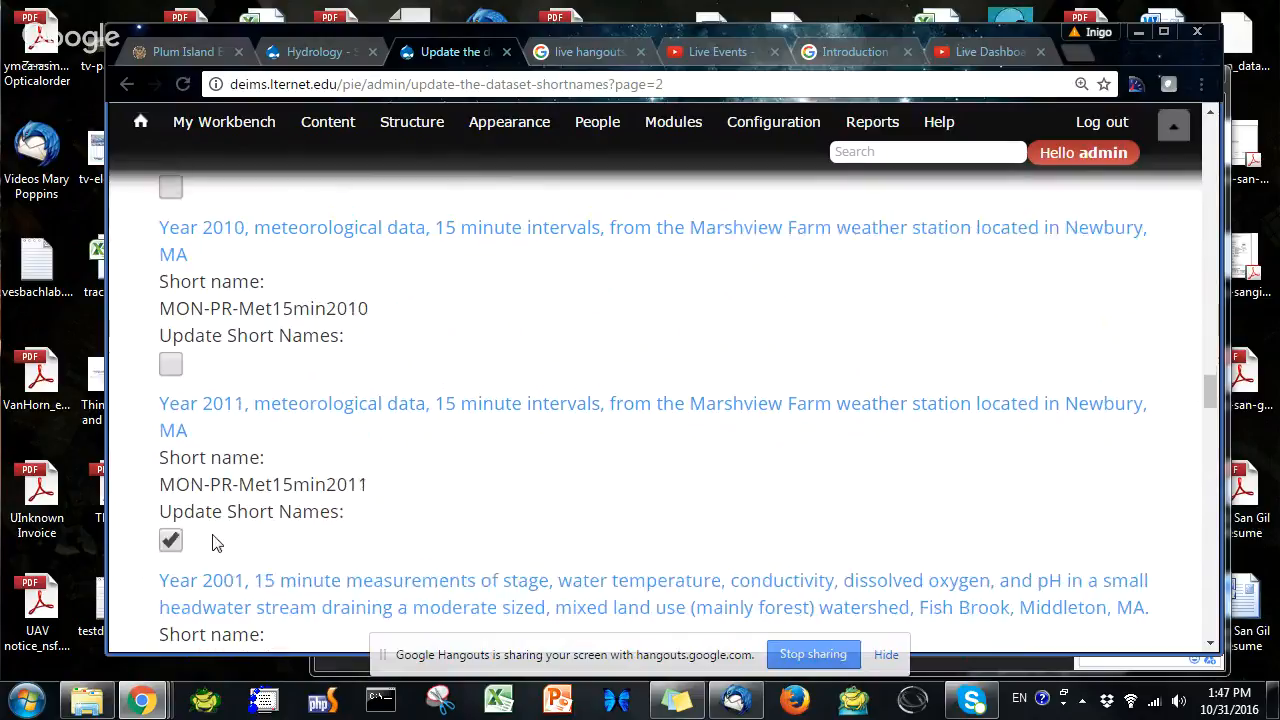
click(171, 514)
scroll(175, 520, down, 3)
click(170, 390)
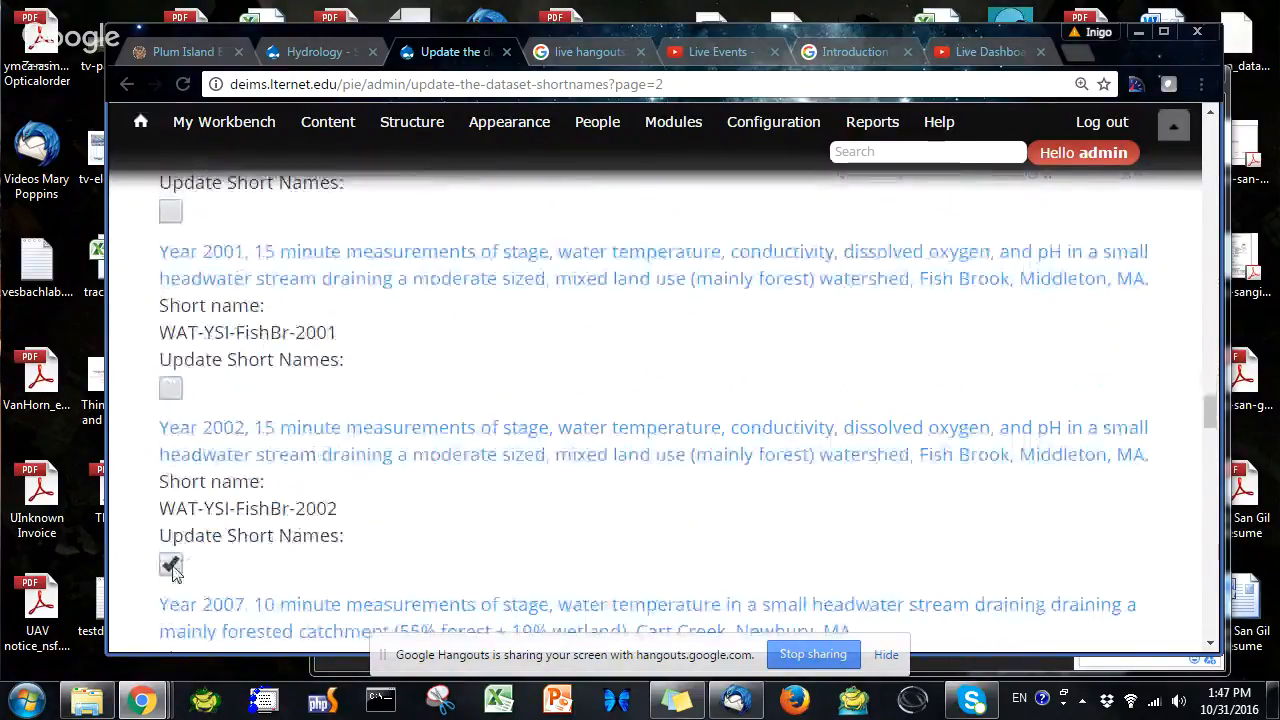
click(170, 564)
Deselect the Cart Creek stream datasets from 2001 through 2011 in the page 3 list
scroll(173, 527, down, 3)
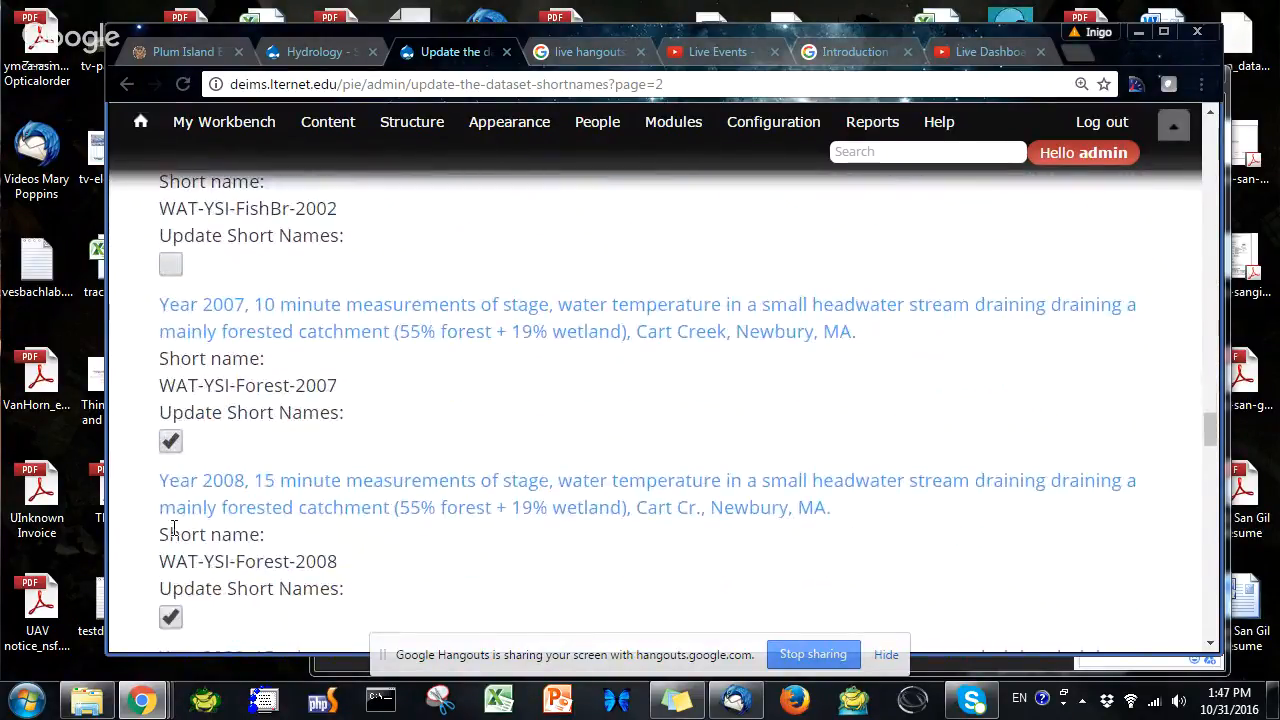
click(170, 618)
scroll(173, 610, down, 2)
click(170, 592)
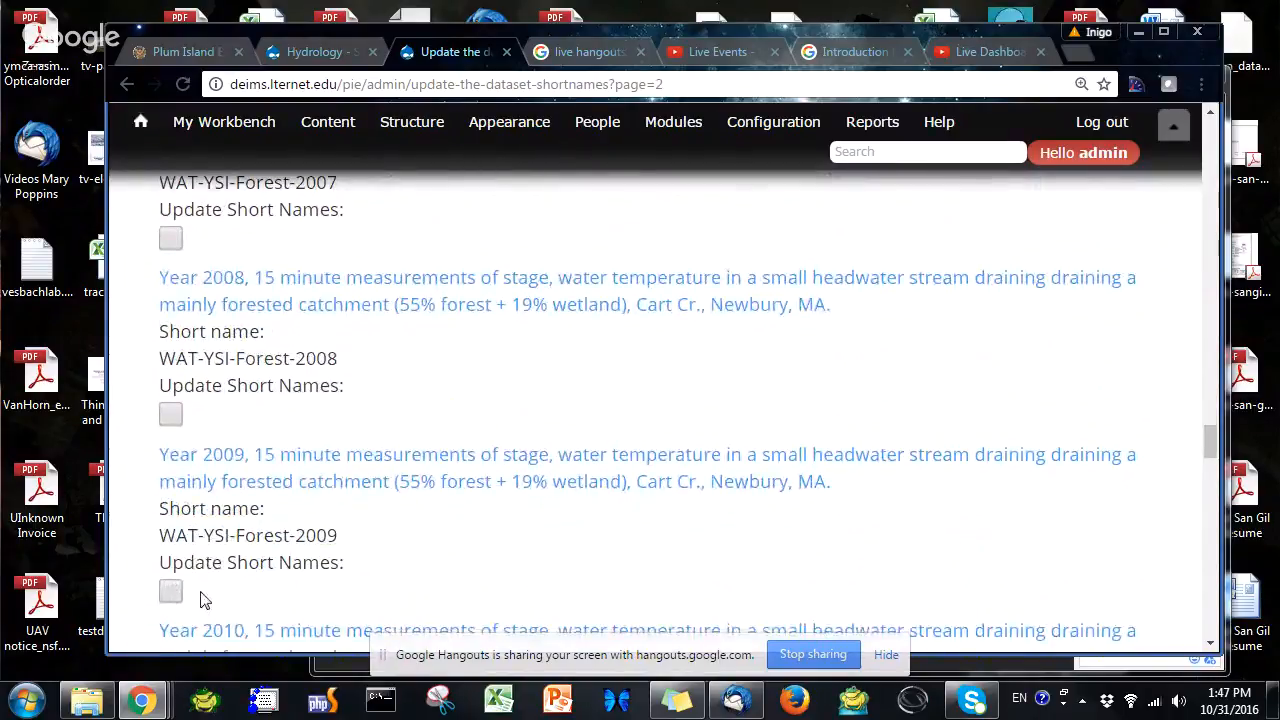
scroll(190, 590, down, 2)
click(170, 569)
scroll(178, 588, down, 2)
click(170, 545)
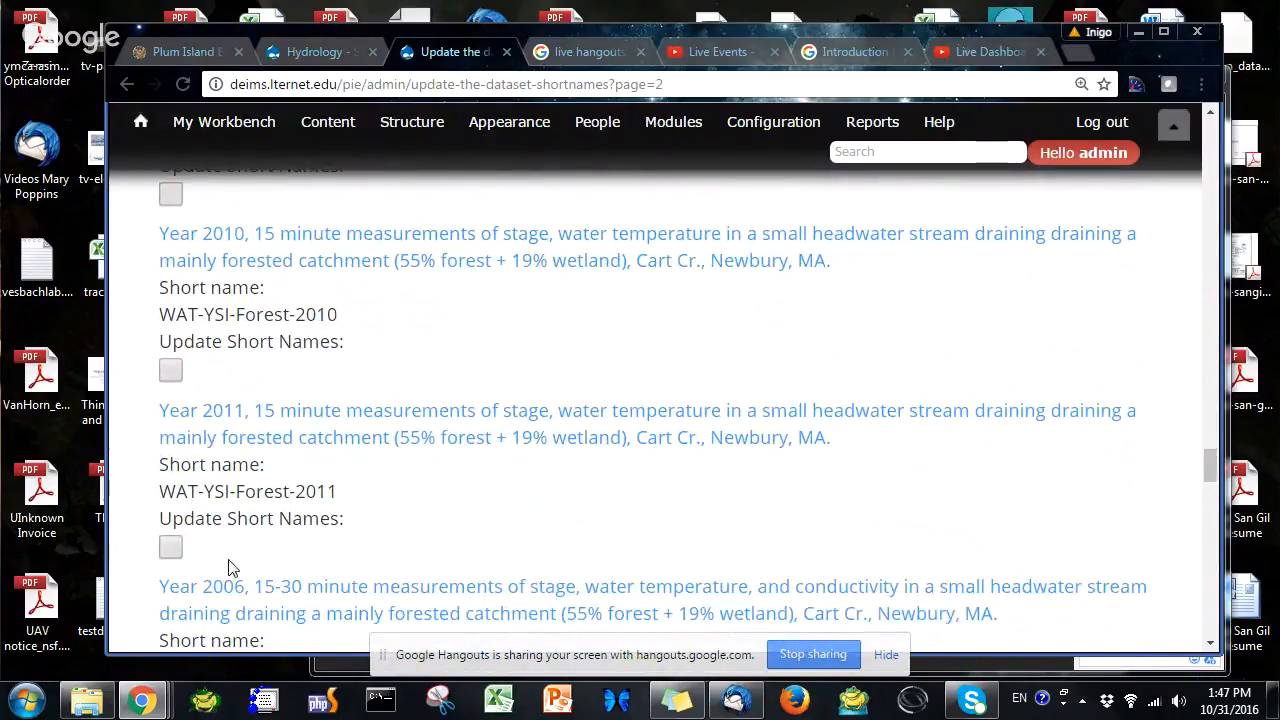
scroll(228, 568, down, 4)
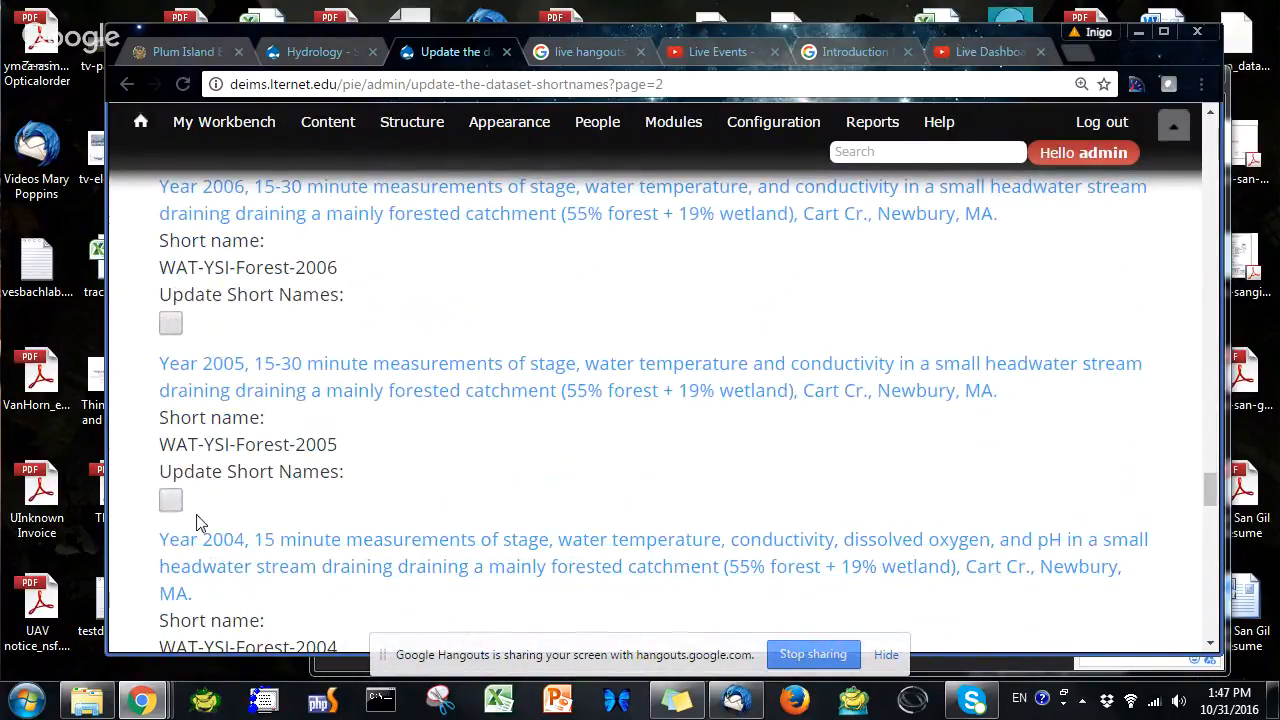
scroll(190, 480, down, 3)
click(170, 404)
click(170, 606)
scroll(270, 537, down, 1)
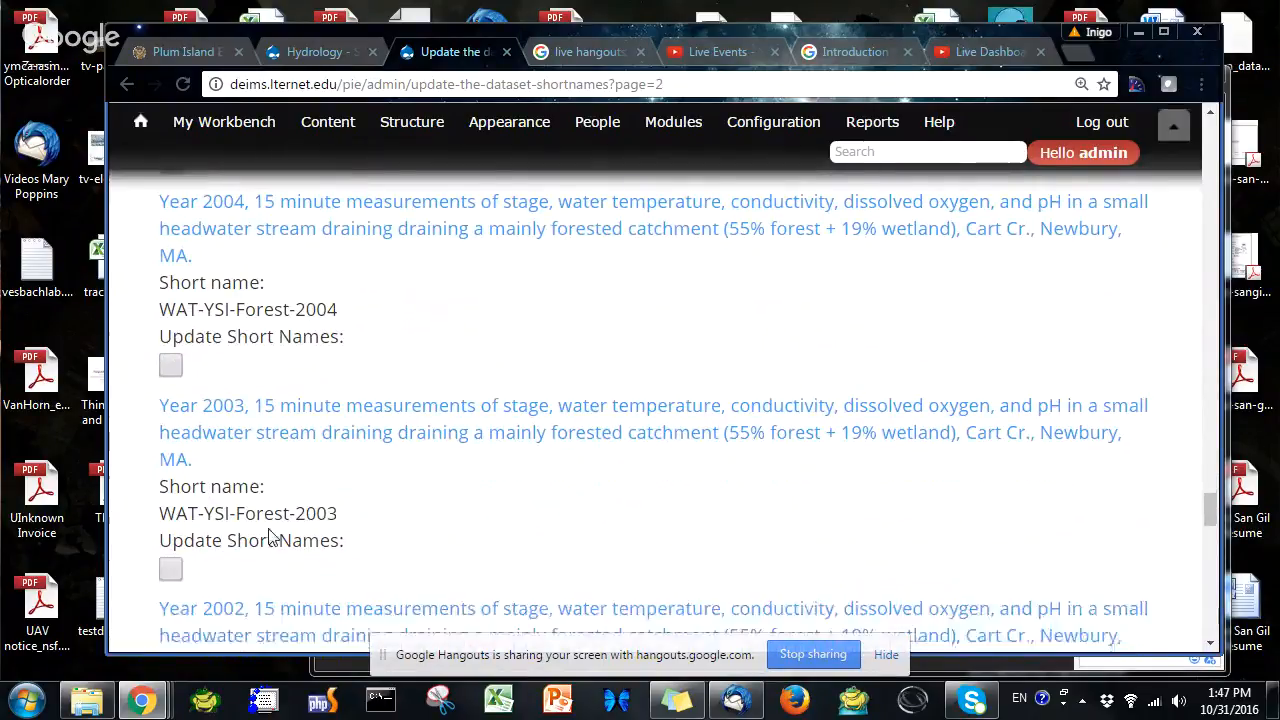
scroll(270, 537, down, 3)
click(170, 407)
click(170, 610)
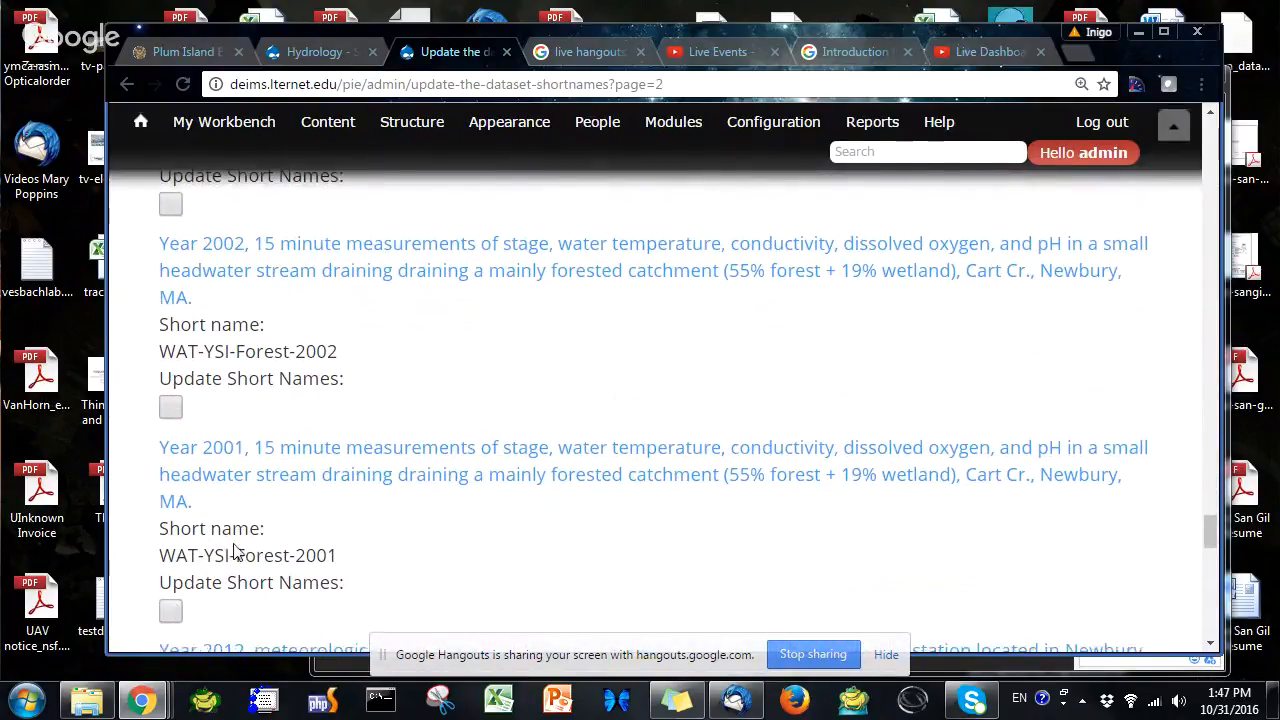
scroll(200, 570, down, 2)
click(170, 586)
scroll(200, 560, down, 3)
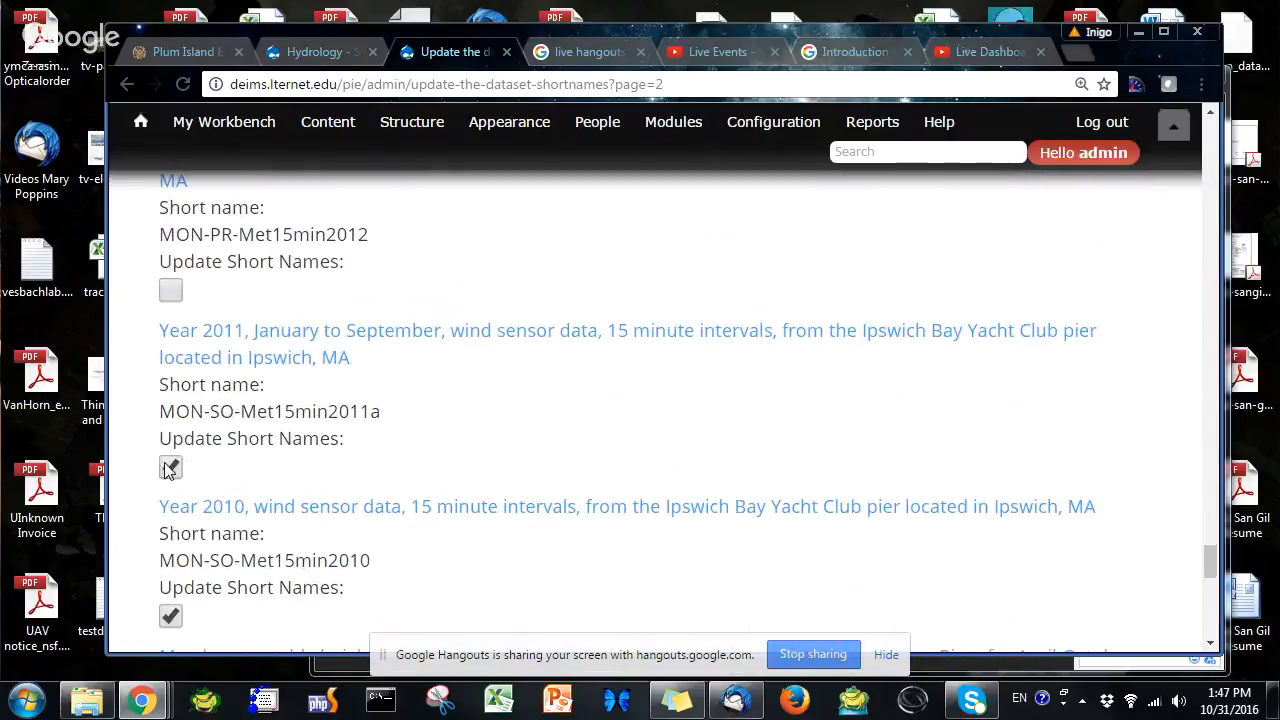
Deselect the Year 2010 Ipswich Bay wind sensor dataset and the Parker River marsh water table datasets
click(170, 617)
scroll(175, 615, down, 3)
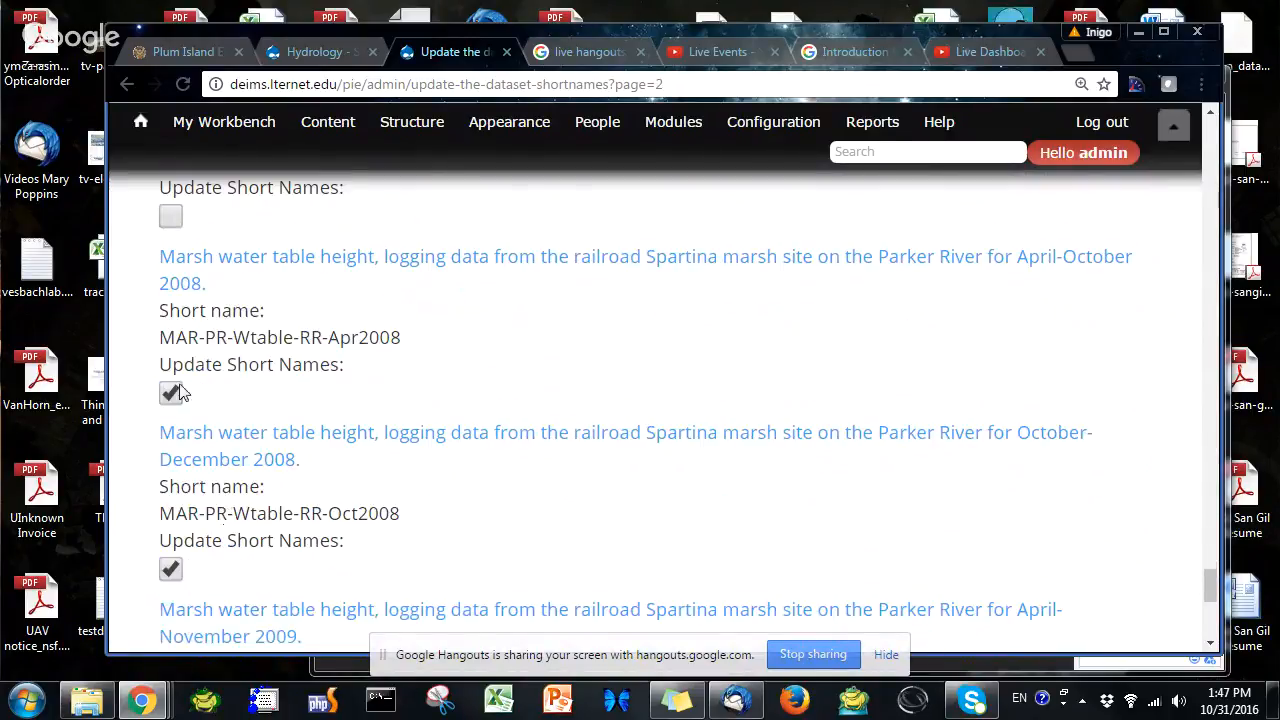
click(170, 394)
click(170, 569)
scroll(200, 606, down, 3)
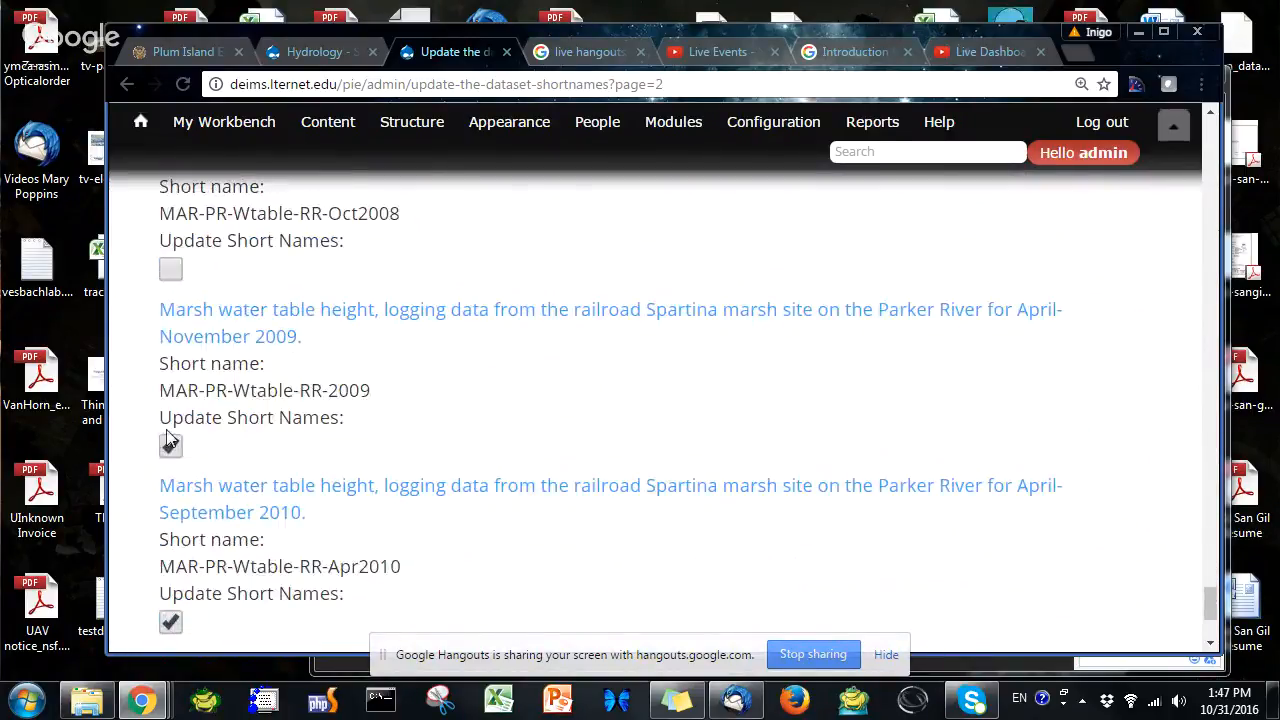
scroll(200, 600, down, 3)
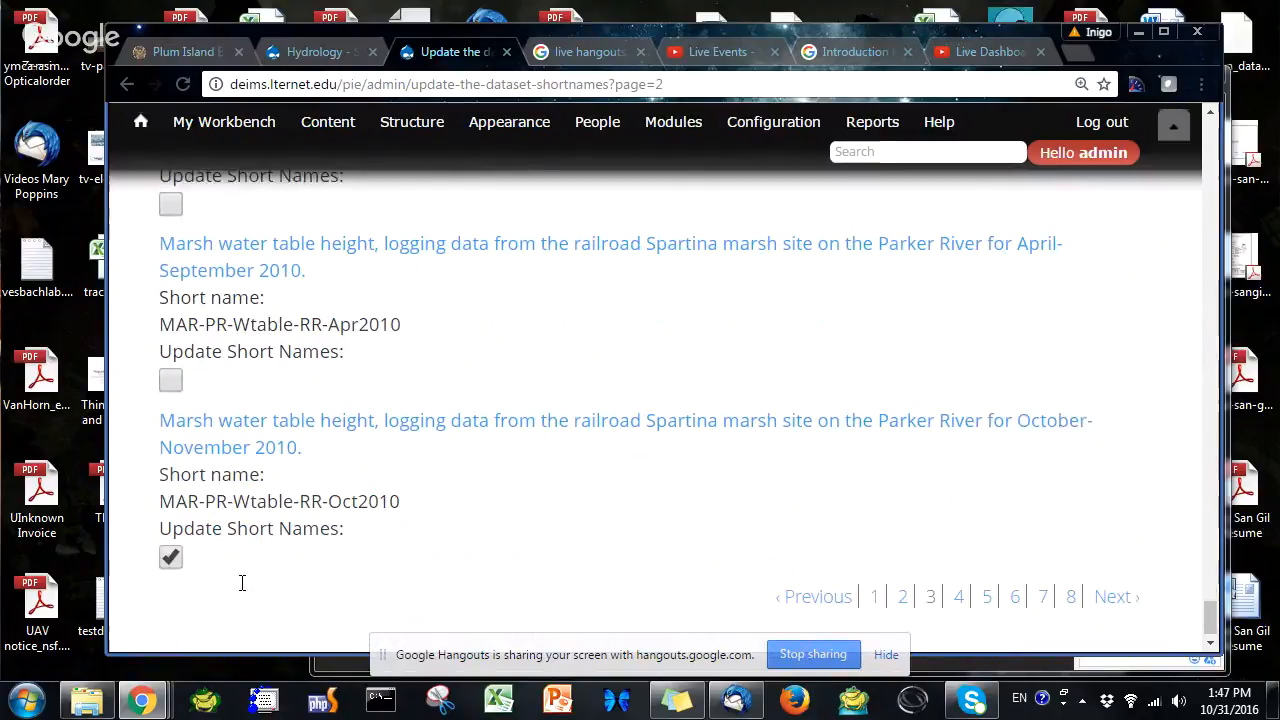
click(170, 552)
Run Modify entity values on the remaining selected page 3 items, setting Short name to [node:field_data_sources], and confirm
scroll(726, 538, up, 4)
scroll(727, 537, up, 3)
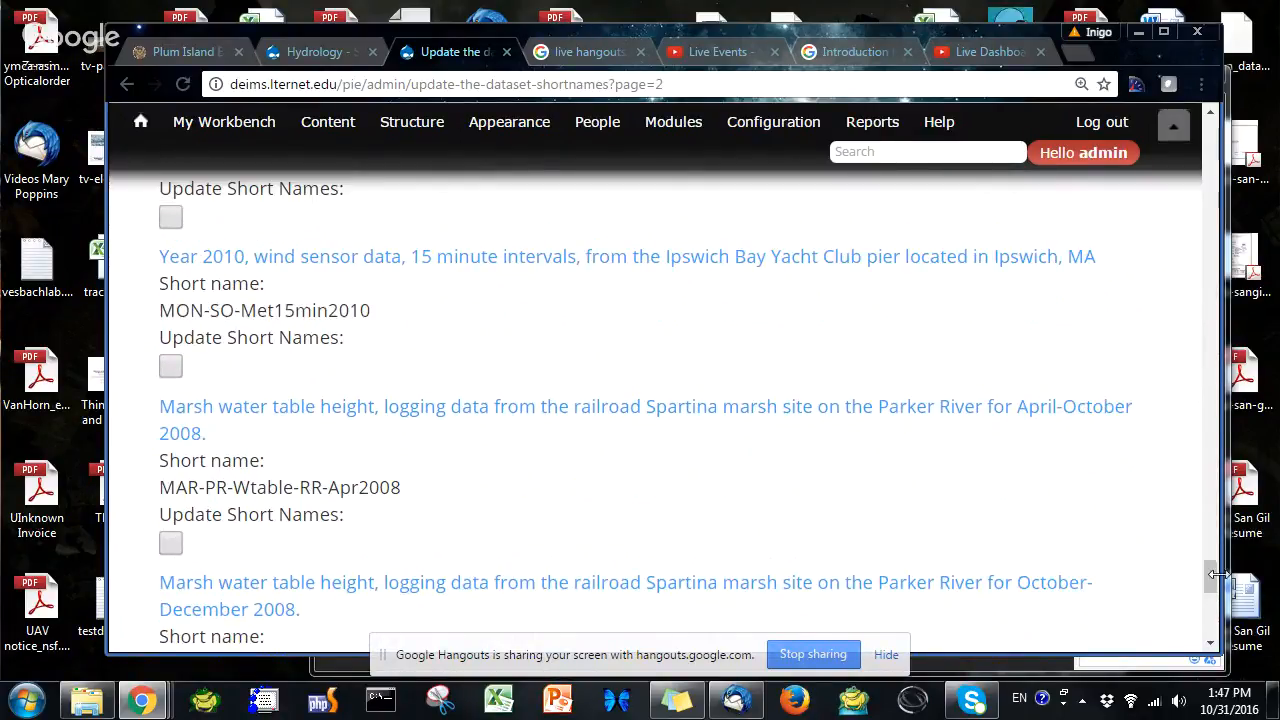
drag(1211, 578, 1211, 124)
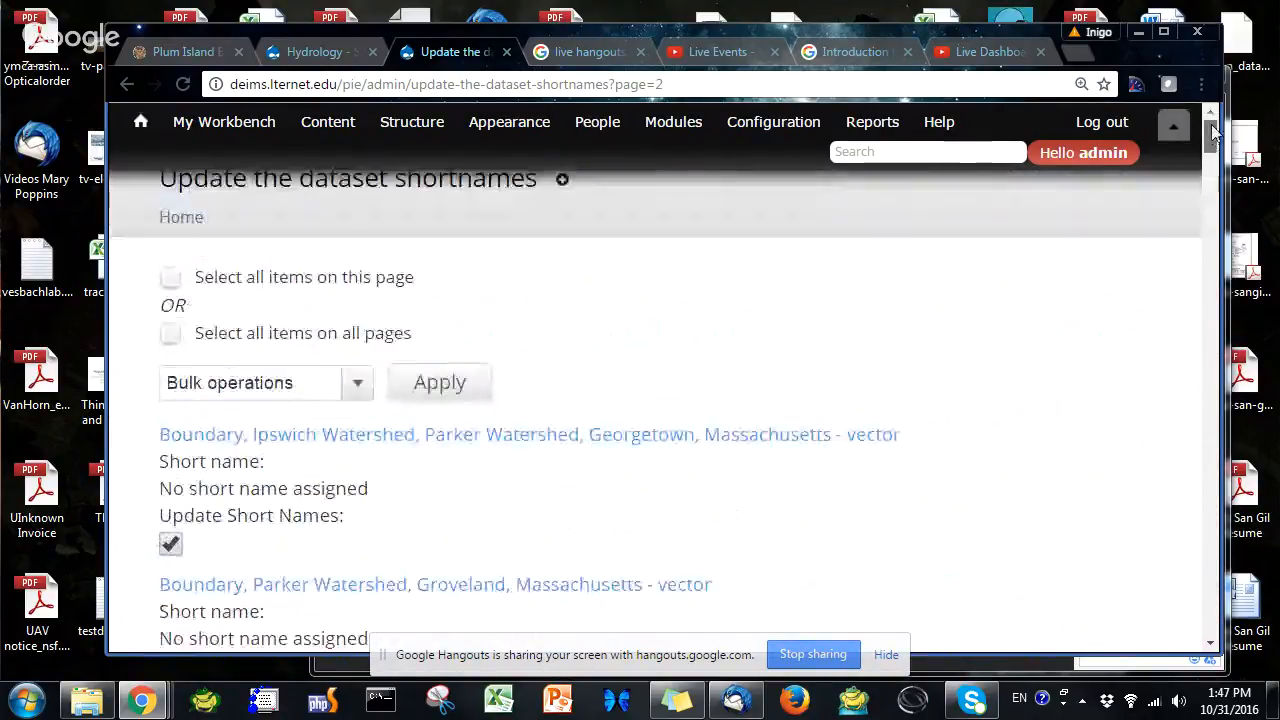
click(285, 385)
click(262, 437)
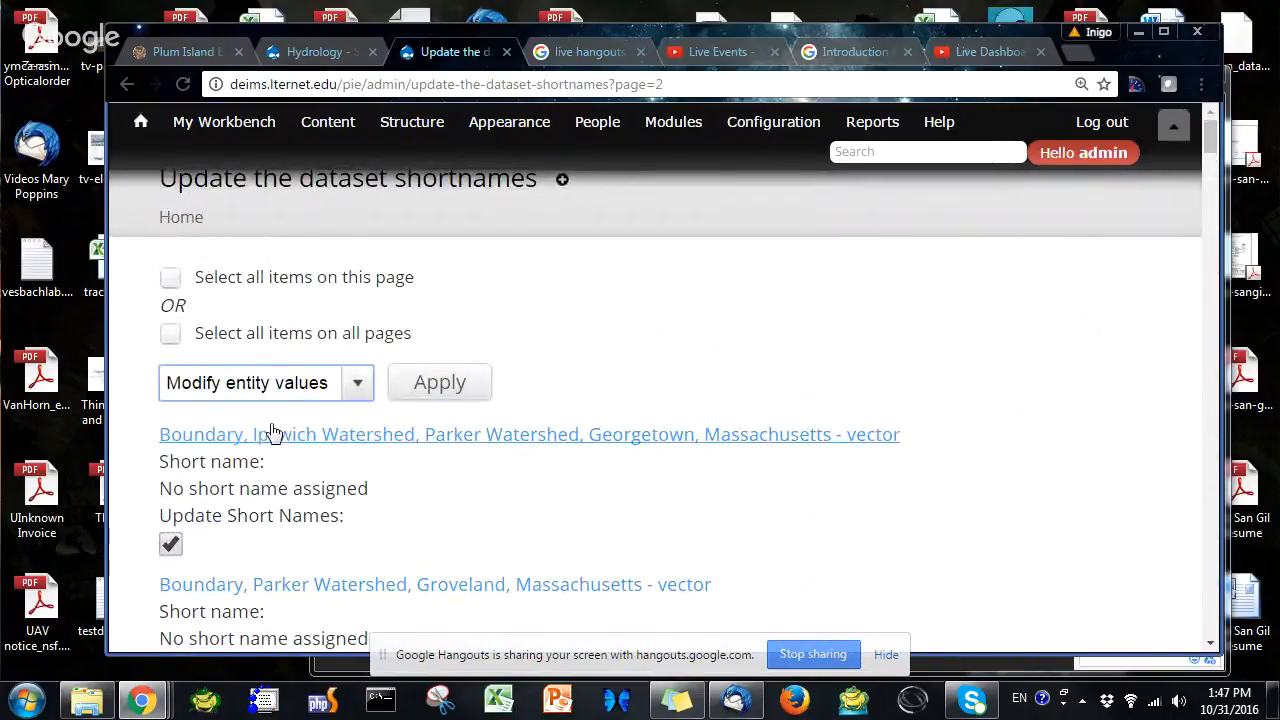
click(440, 388)
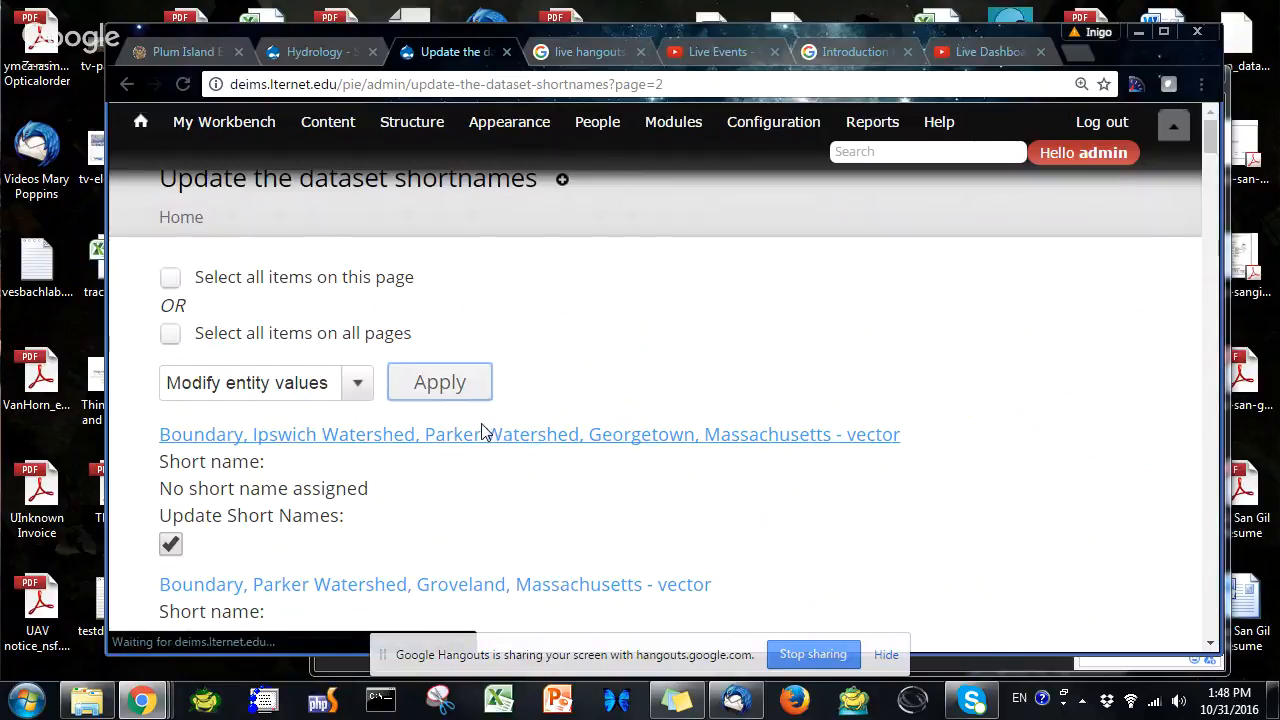
click(282, 310)
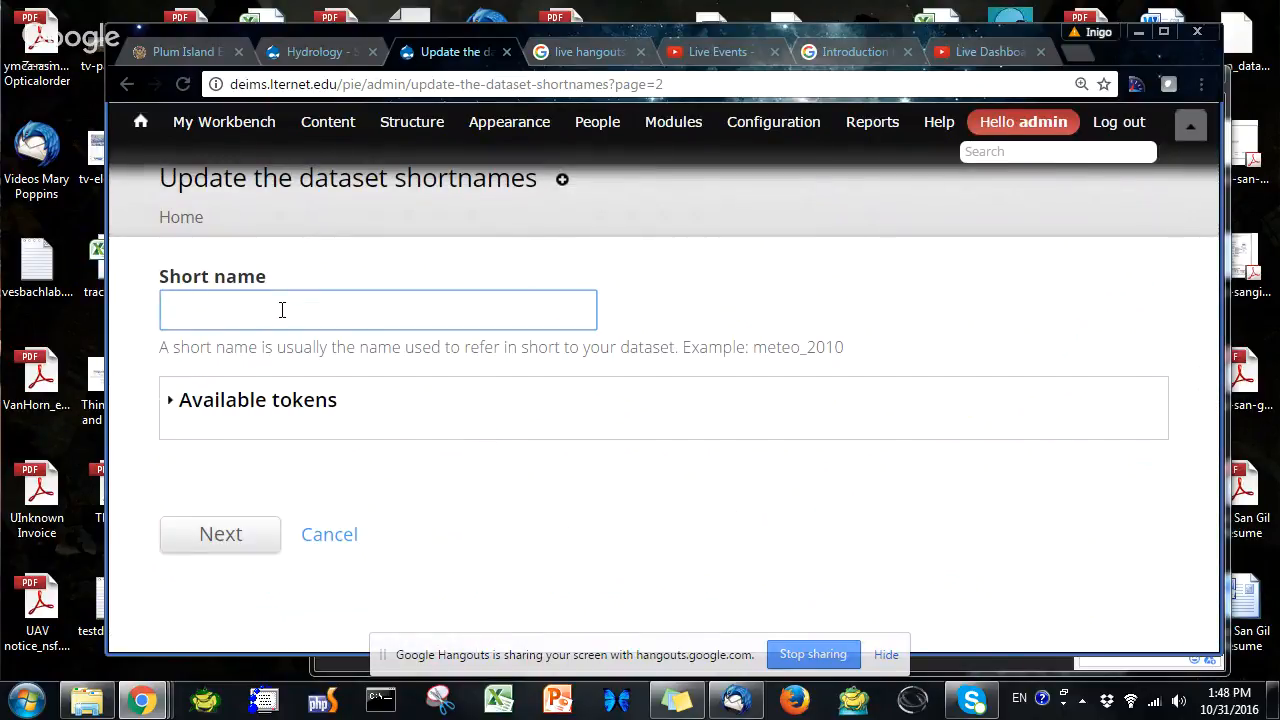
key(Down)
key(Return)
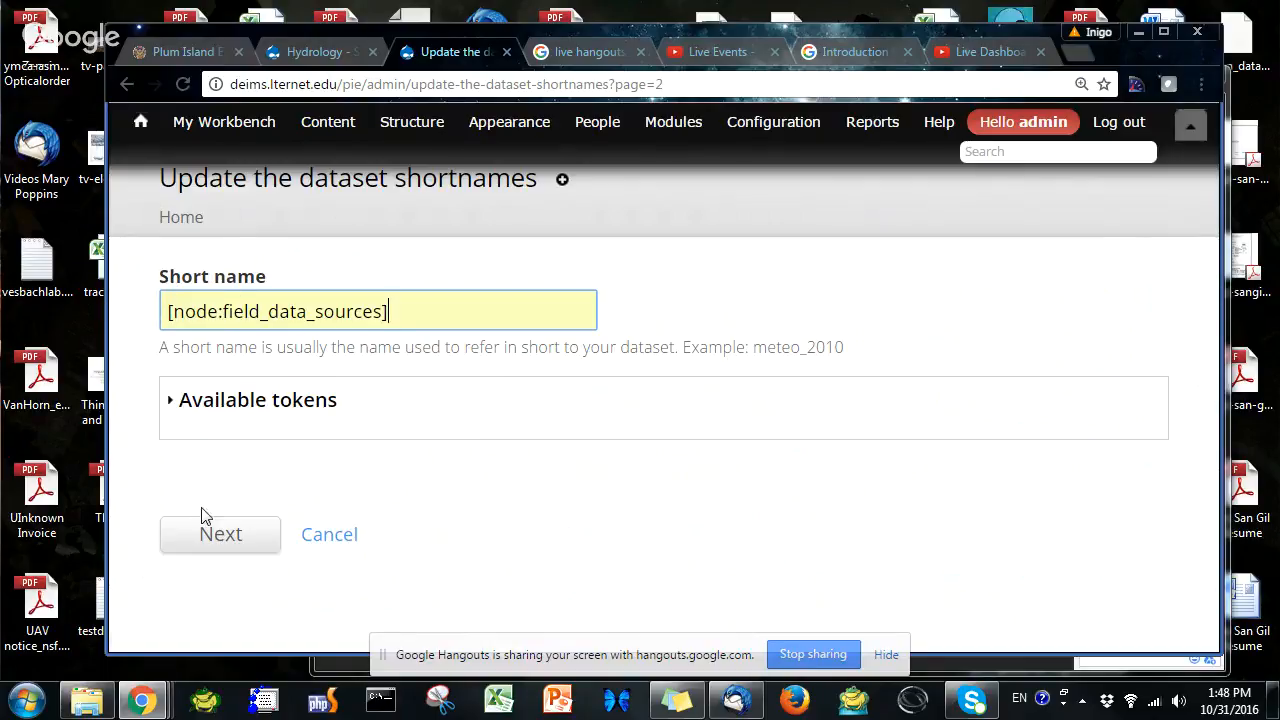
click(229, 540)
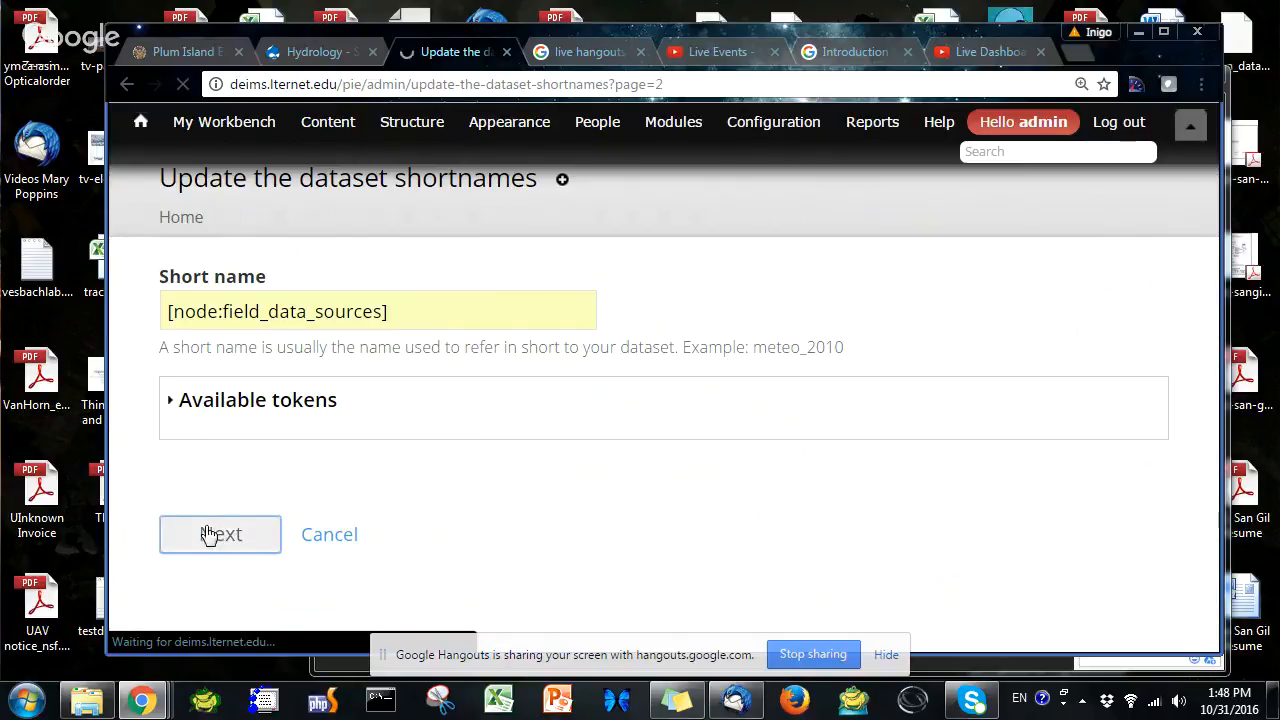
scroll(229, 490, down, 5)
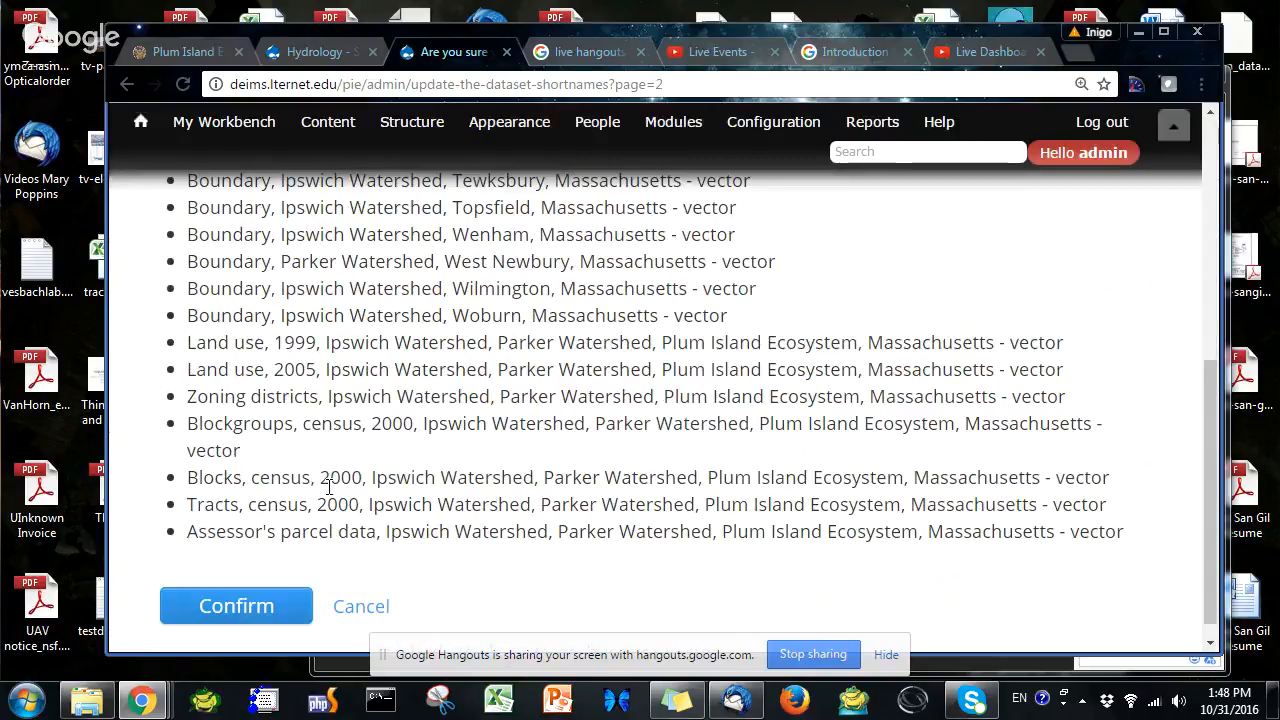
click(283, 613)
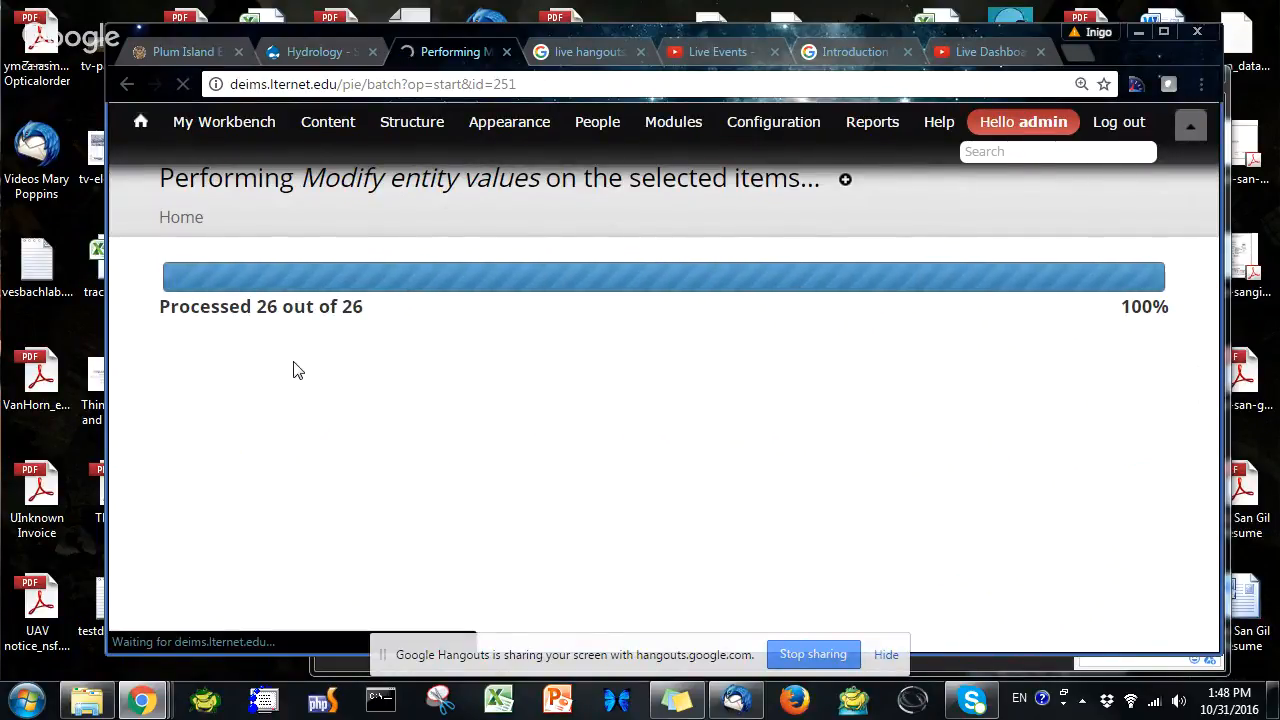
scroll(294, 366, down, 3)
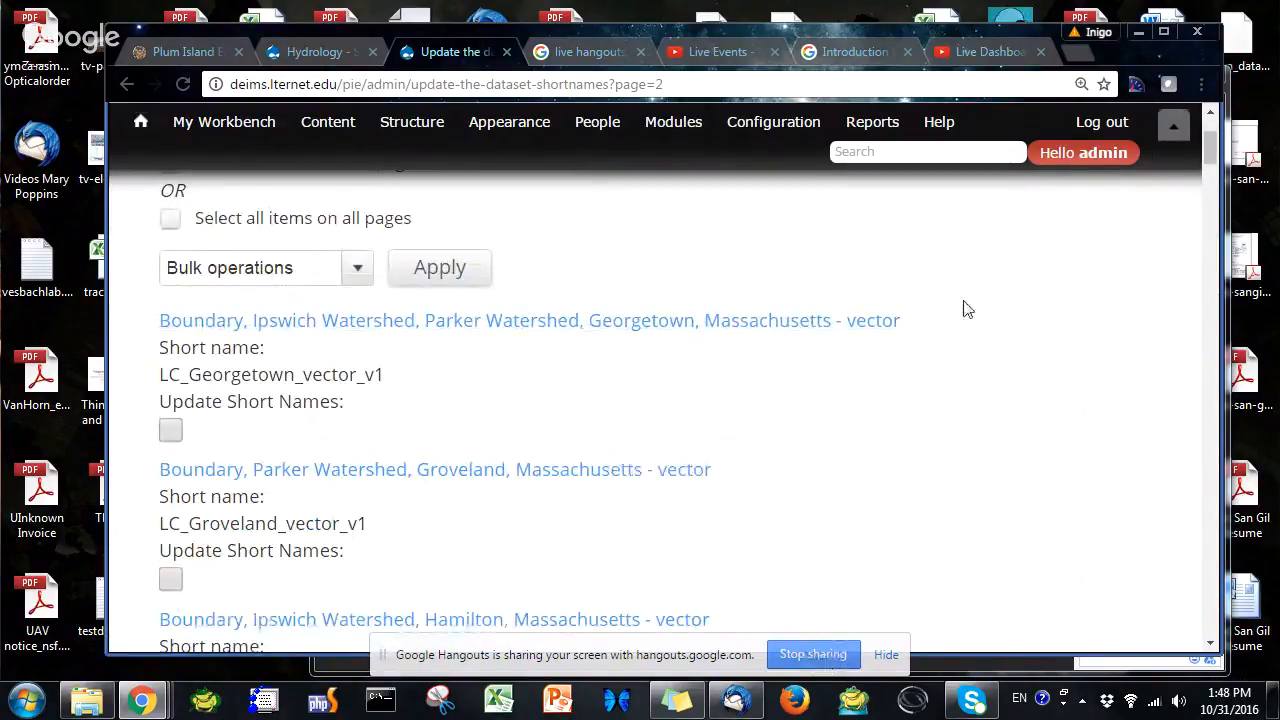
click(811, 653)
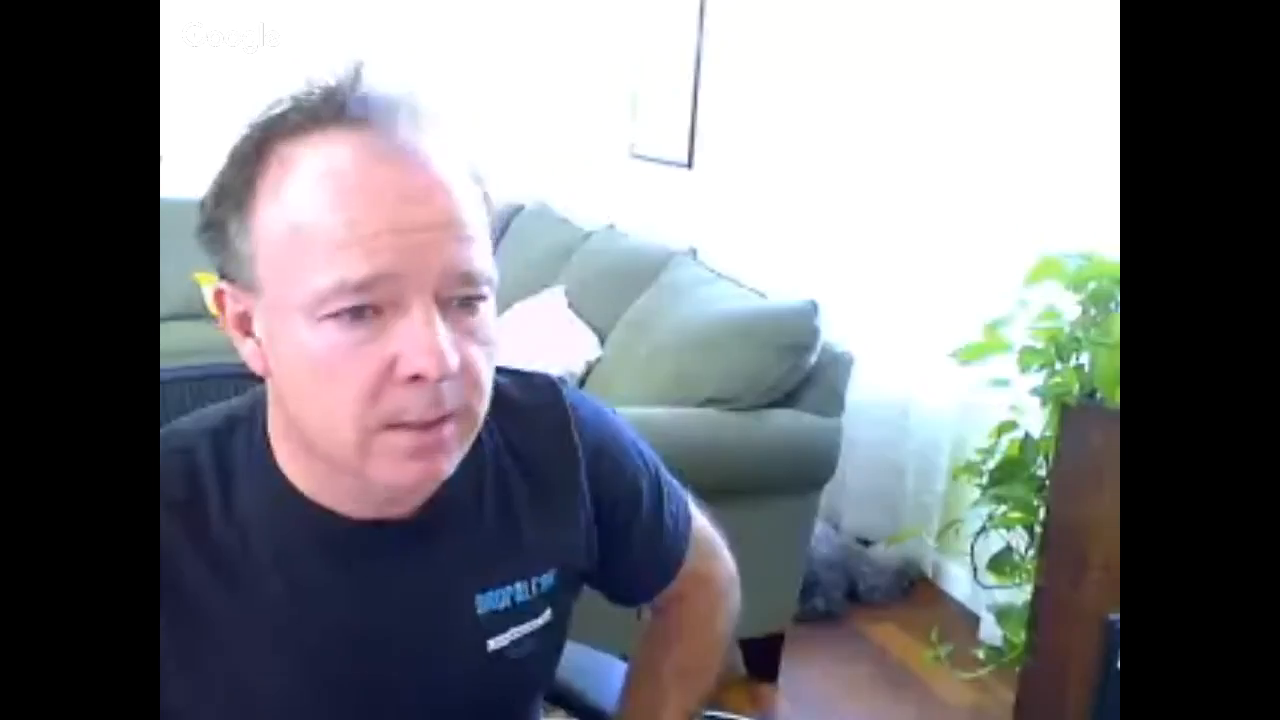